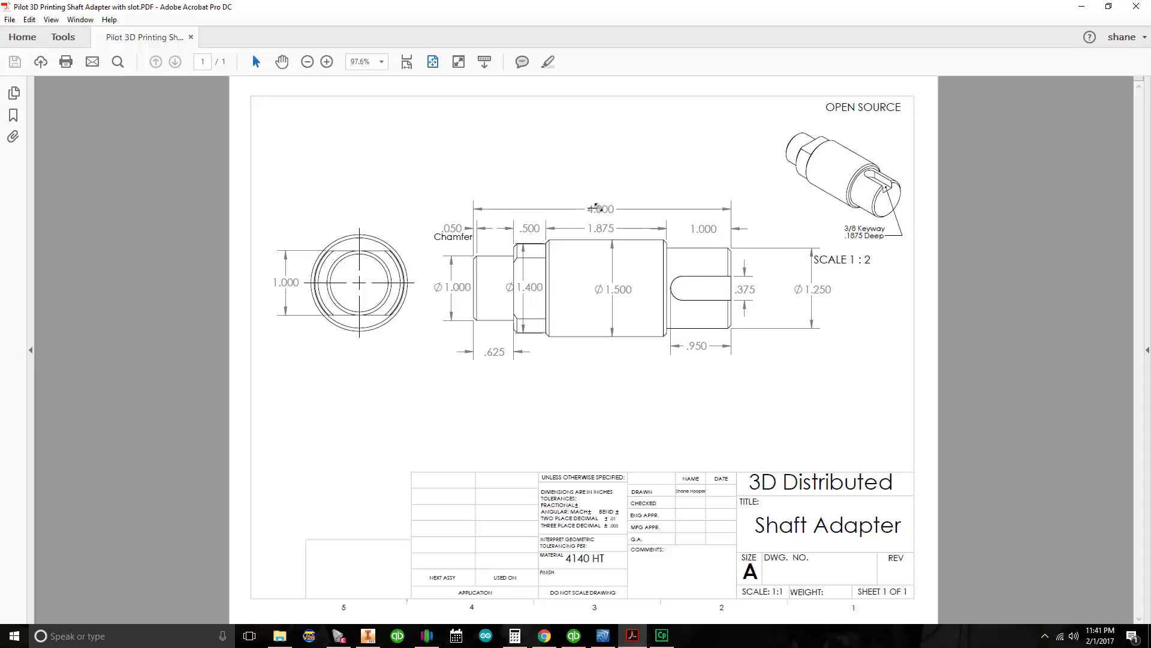
# - Check the shaft's overall length and the large centre section's diameter on the PDF drawing
pyautogui.doubleClick(590, 208)
pyautogui.click(590, 208)
pyautogui.moveTo(632, 292); pyautogui.dragTo(602, 290)
# - Switch to SpaceClaim, create a new empty design document and view the sketch grid in plan
pyautogui.click(602, 643)
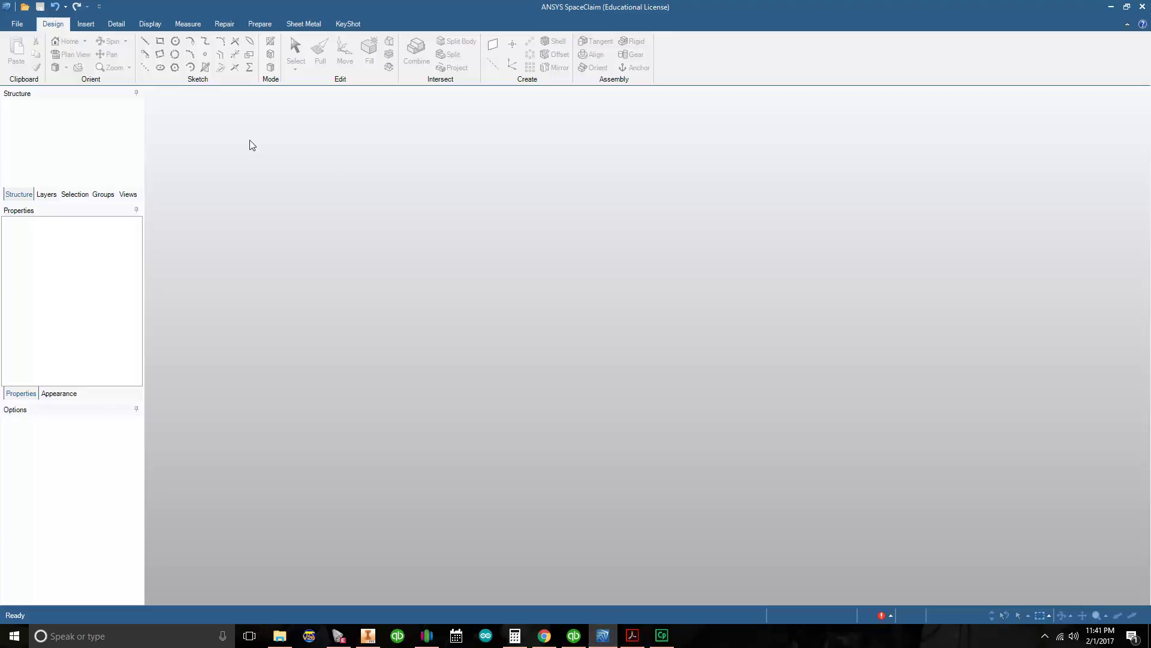
pyautogui.click(11, 27)
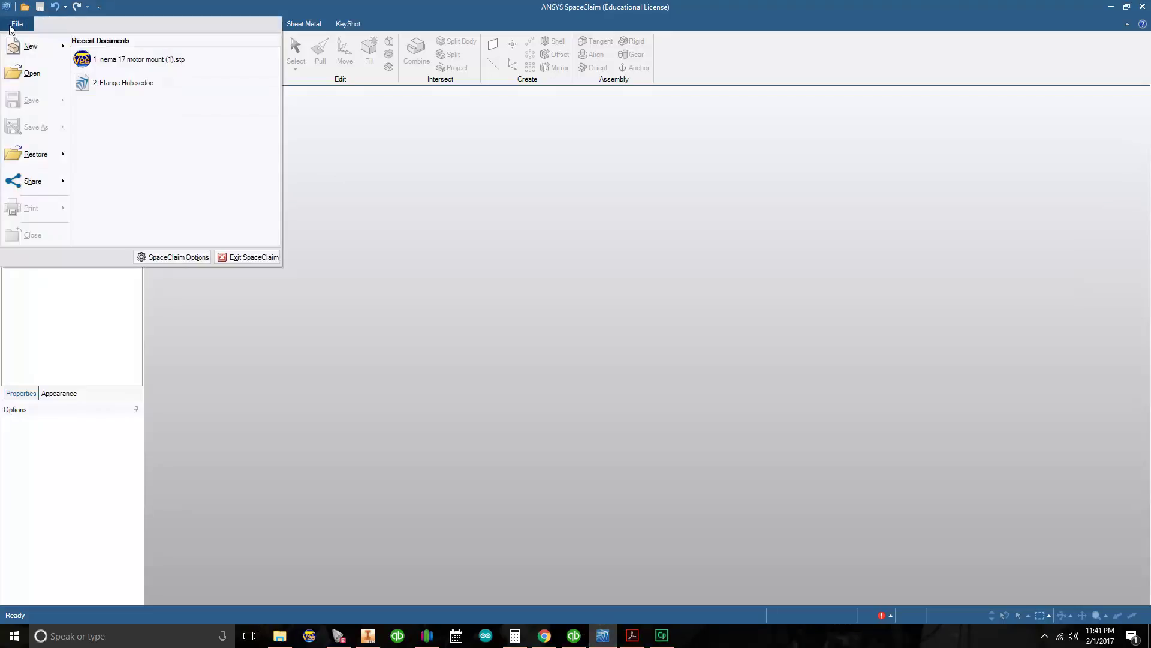
pyautogui.moveTo(26, 49)
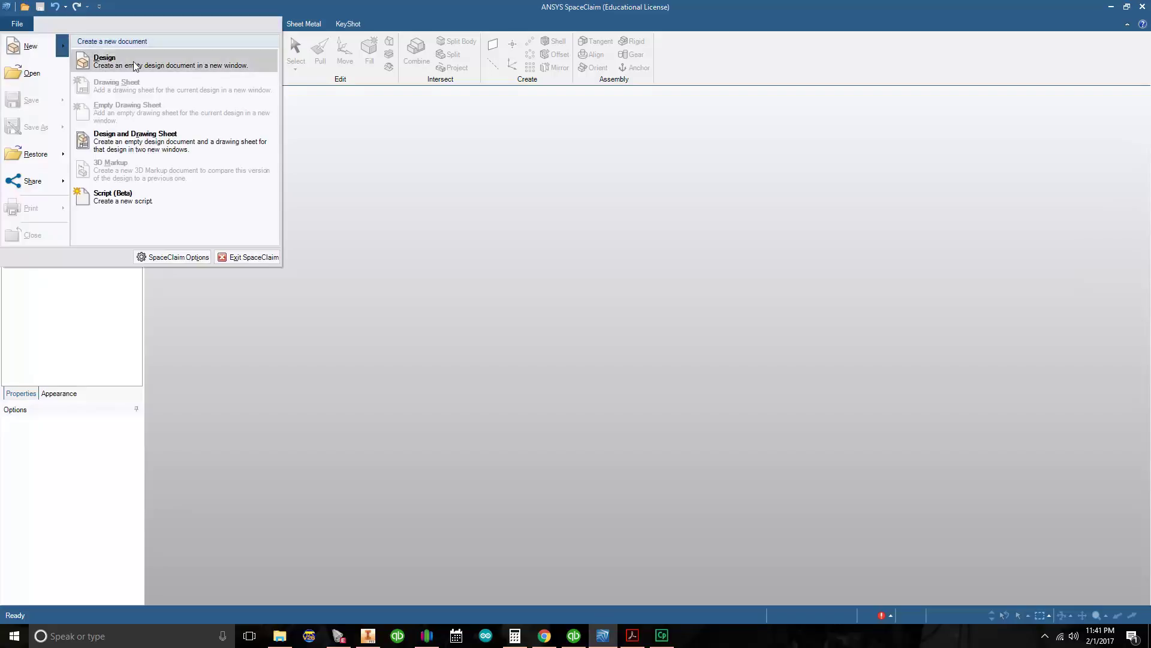
pyautogui.click(82, 64)
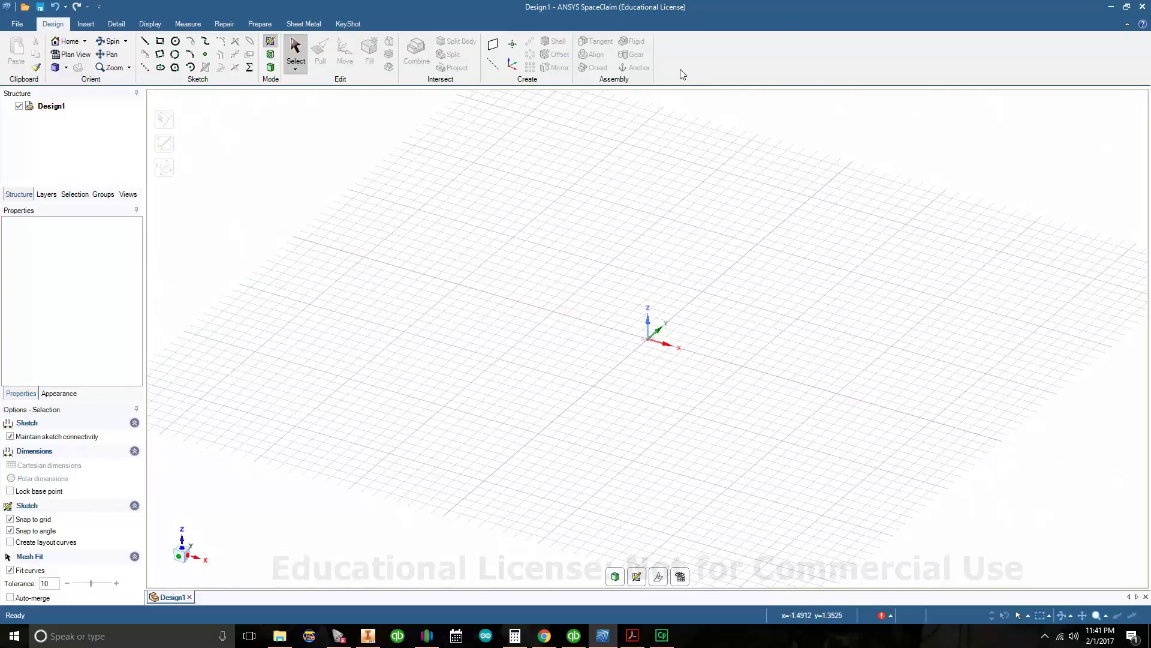
pyautogui.press('v')
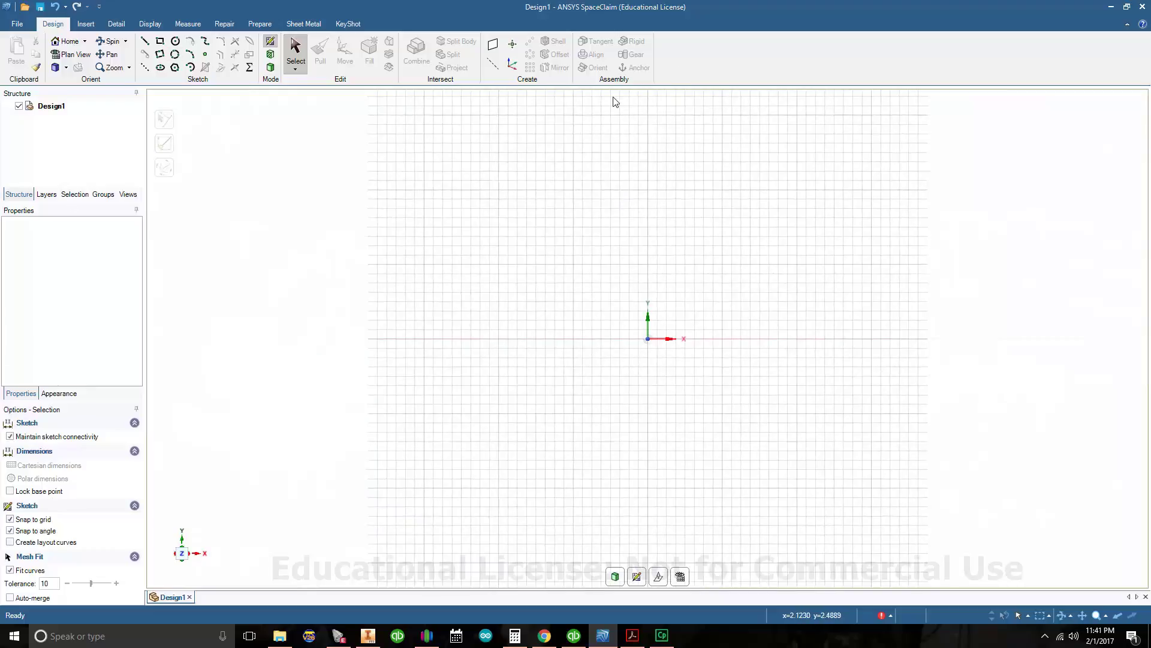
# - Sketch a rectangle 4 in long and 0.75 in high, extending up and in the negative X direction from the origin
pyautogui.click(161, 43)
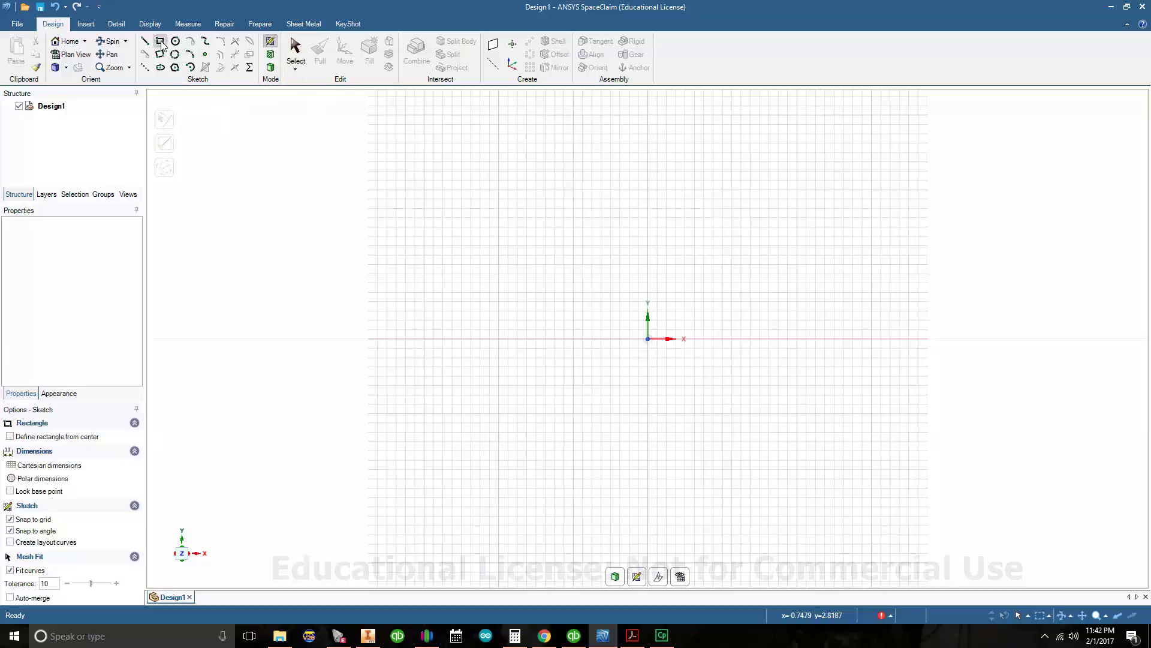
pyautogui.click(648, 339)
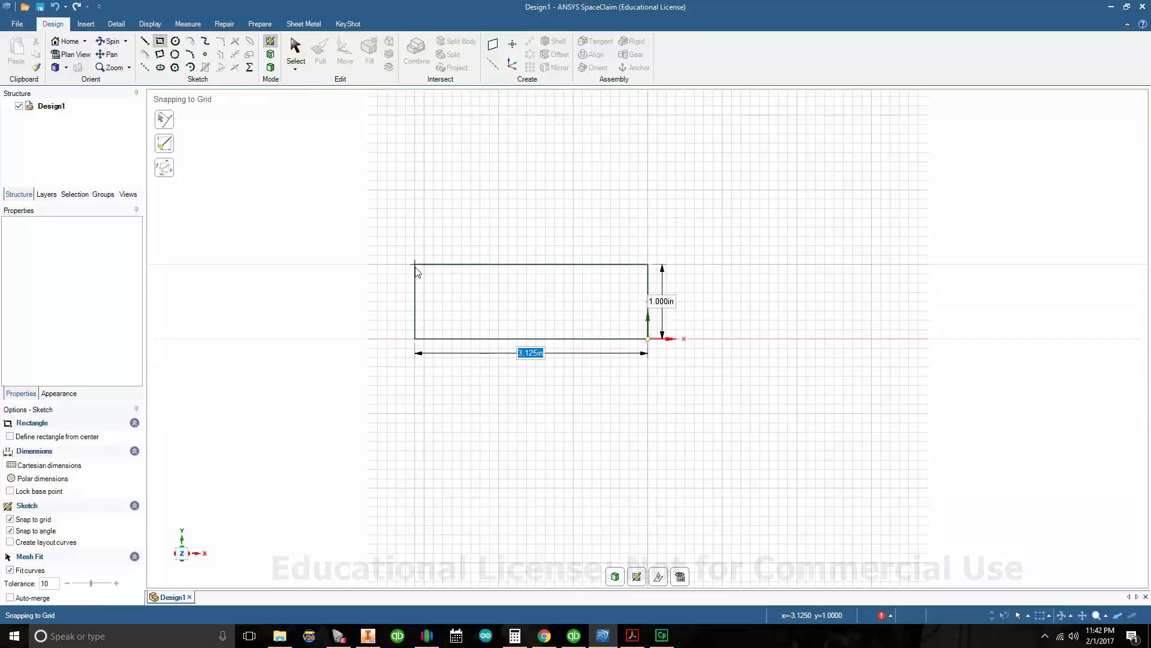
pyautogui.write('4')
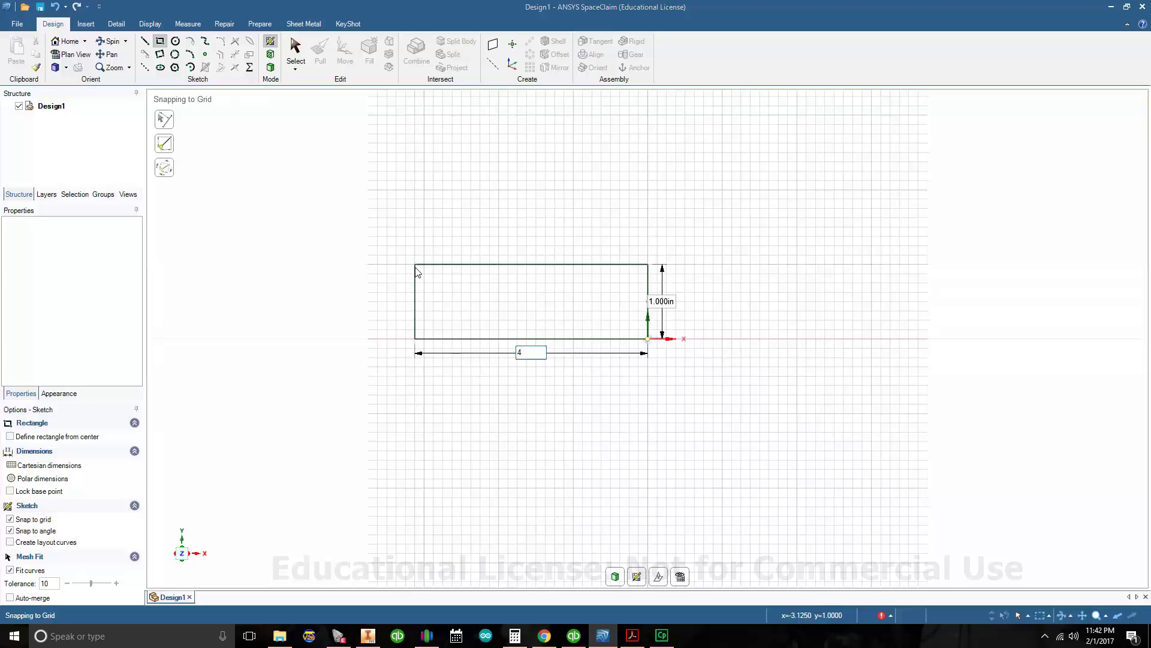
pyautogui.press('Tab')
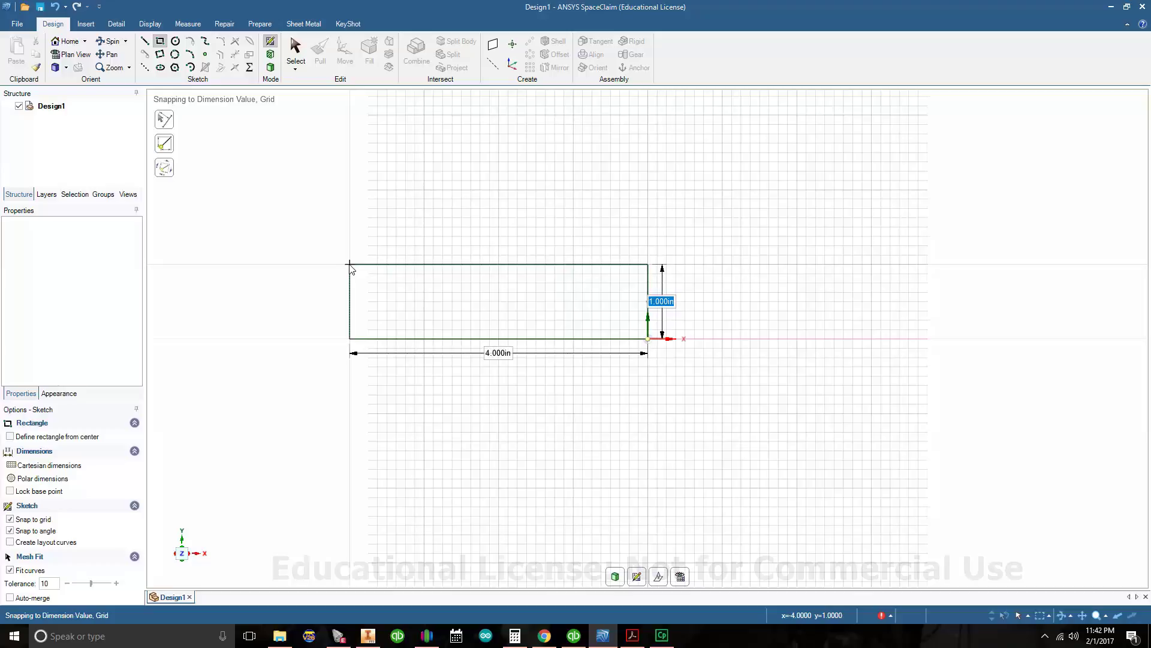
pyautogui.press('BackSpace')
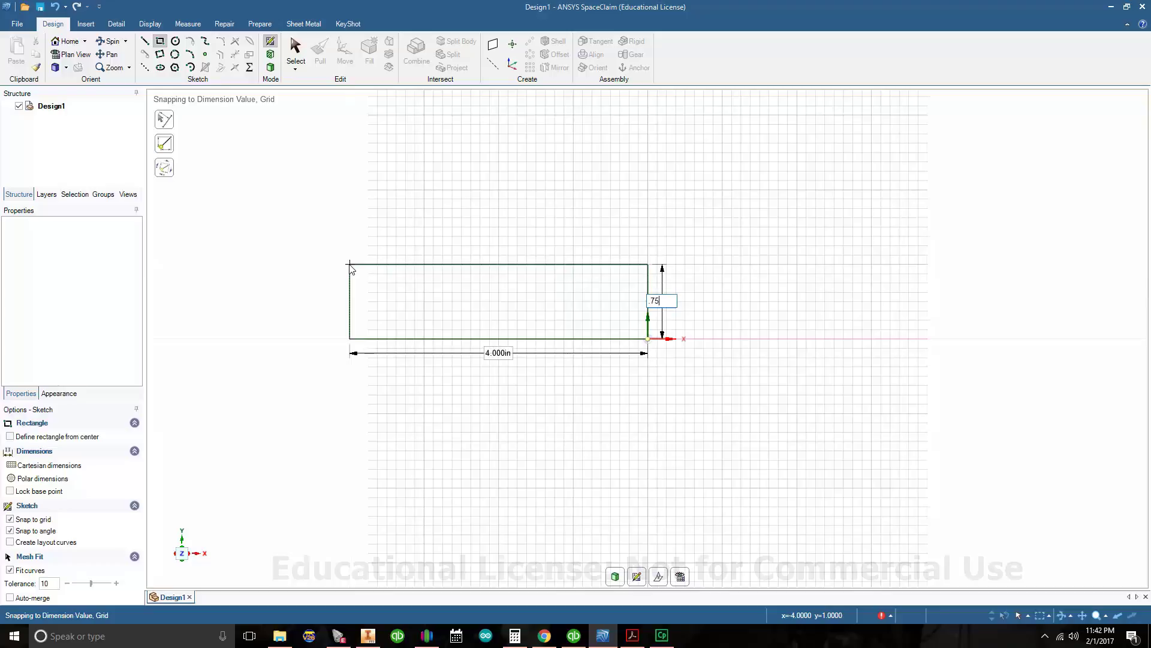
pyautogui.press('Return')
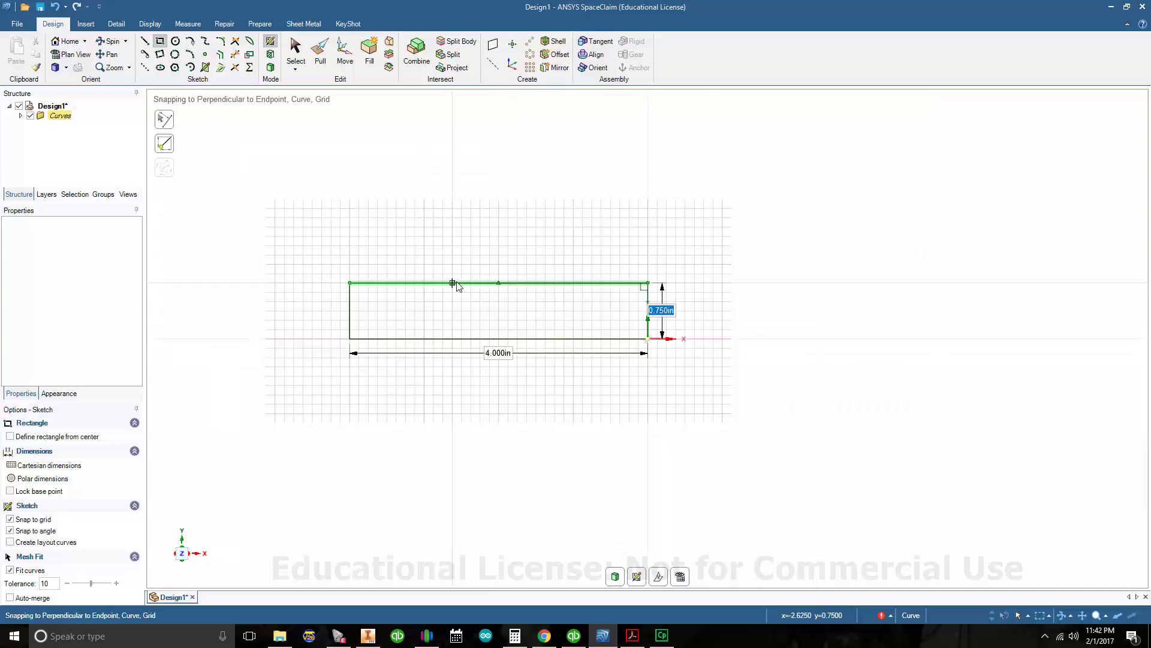
# - Switch to the PDF drawing in Acrobat and check the diameter and length of the keyway end
pyautogui.click(632, 635)
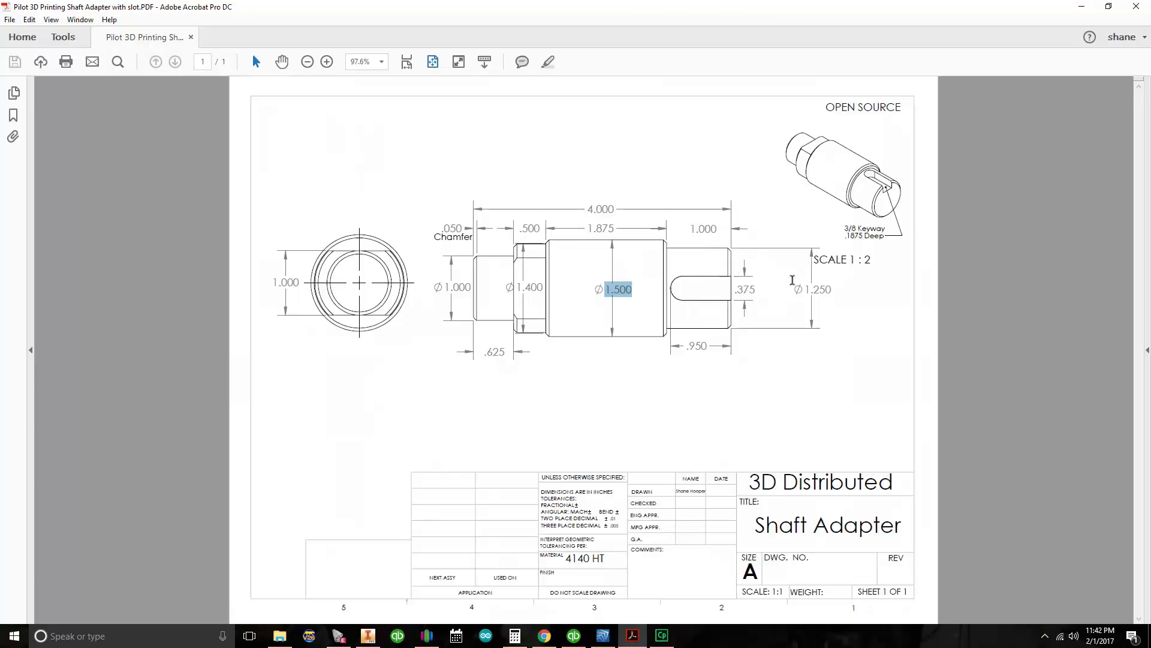
pyautogui.moveTo(835, 290); pyautogui.dragTo(804, 289)
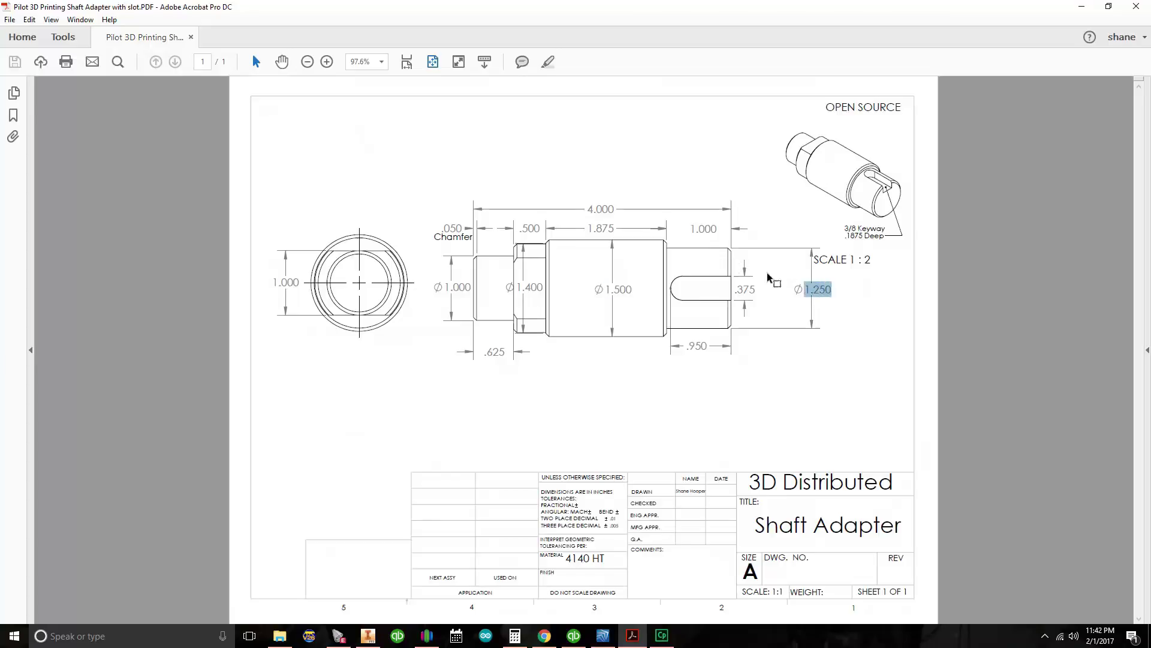
pyautogui.moveTo(690, 233); pyautogui.dragTo(722, 232)
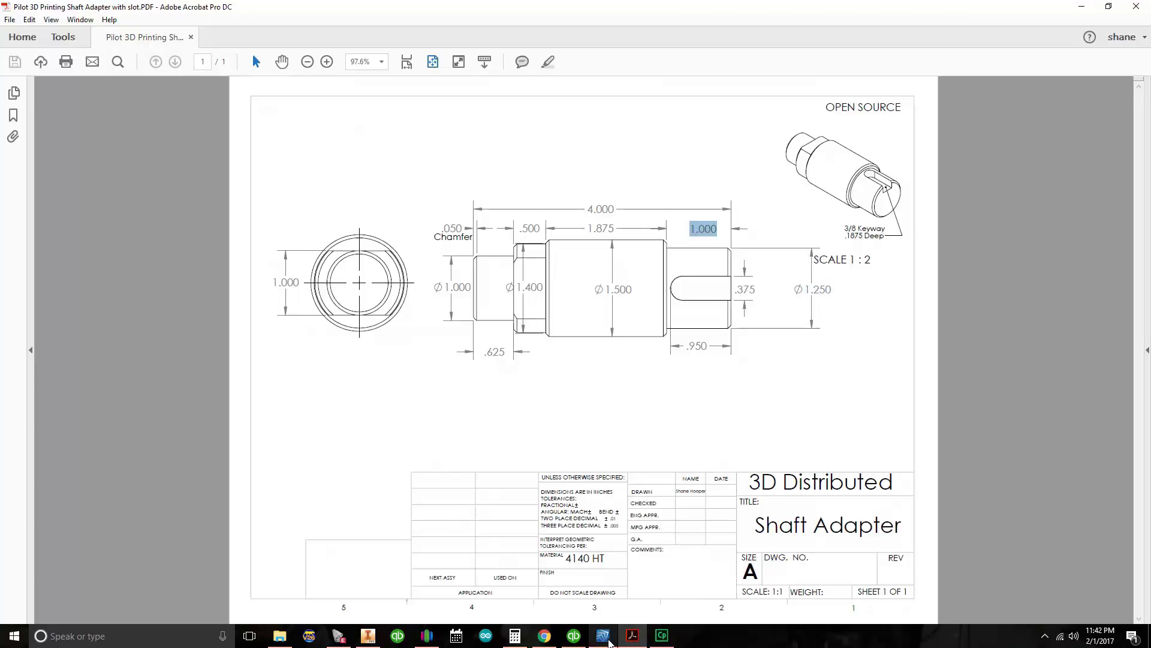
# - Back in SpaceClaim, offset the rectangle's right edge inward by 1 in and its bottom edge upward by 1.25/2 in
pyautogui.click(604, 637)
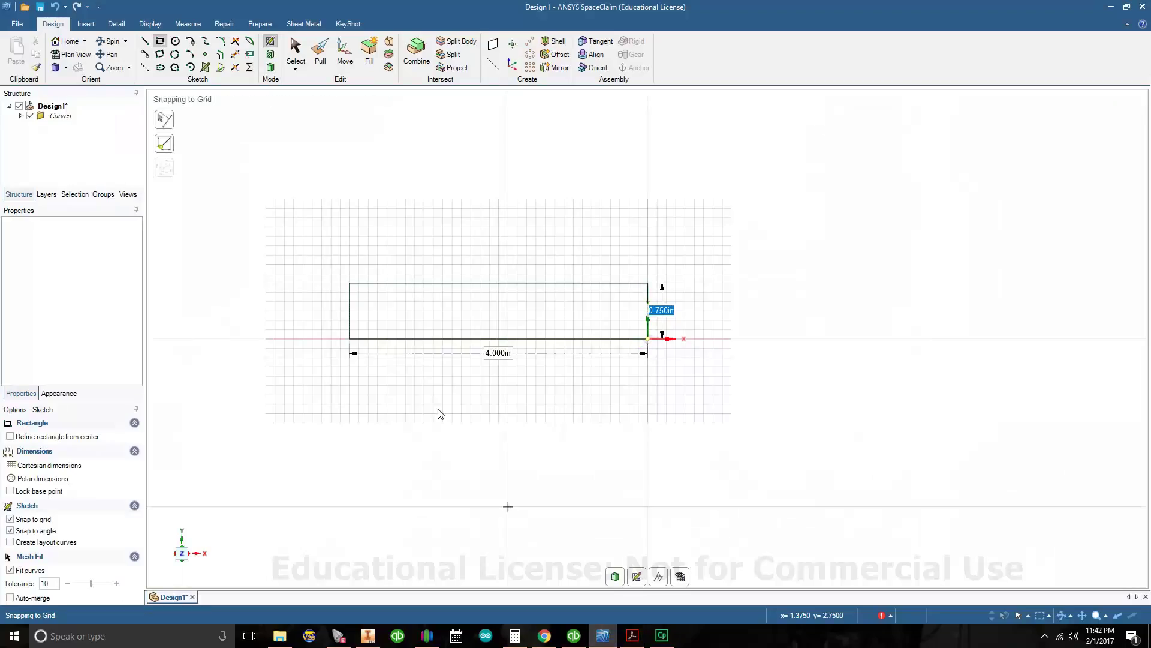
pyautogui.click(220, 56)
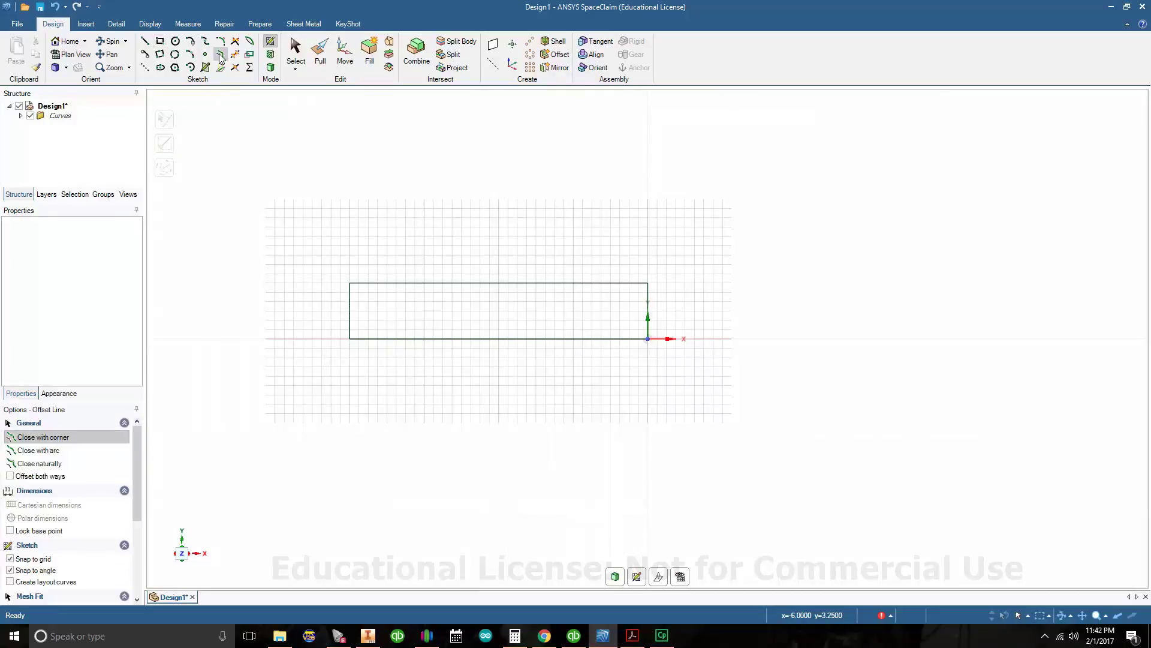
pyautogui.click(648, 295)
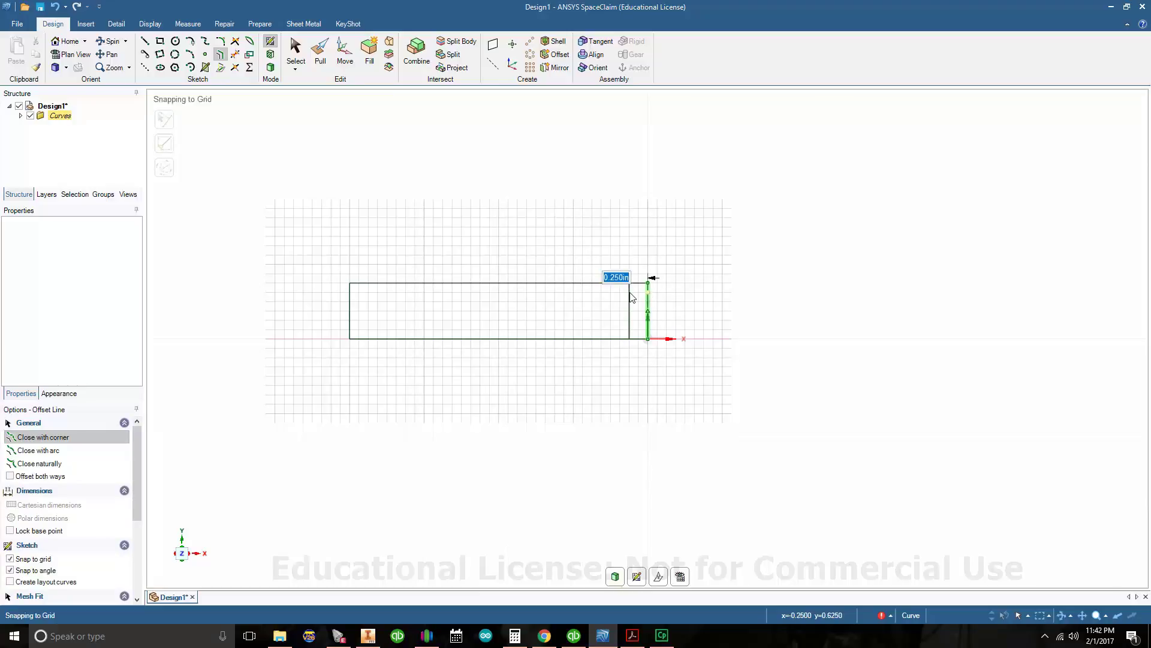
pyautogui.write('1')
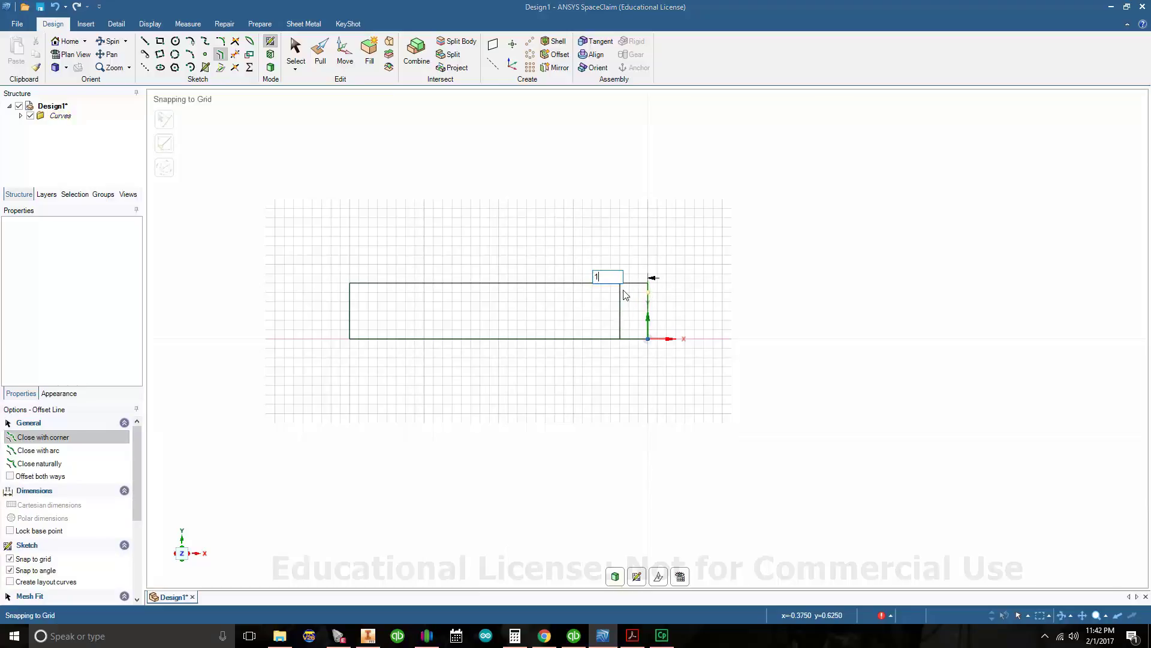
pyautogui.press('Return')
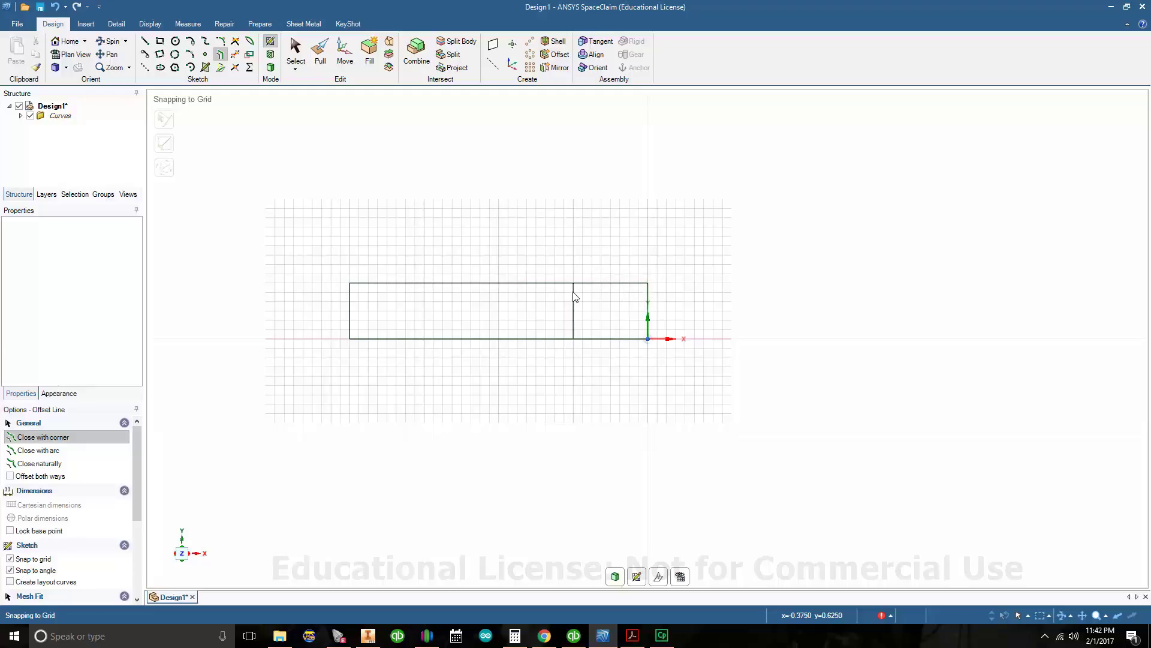
pyautogui.click(619, 340)
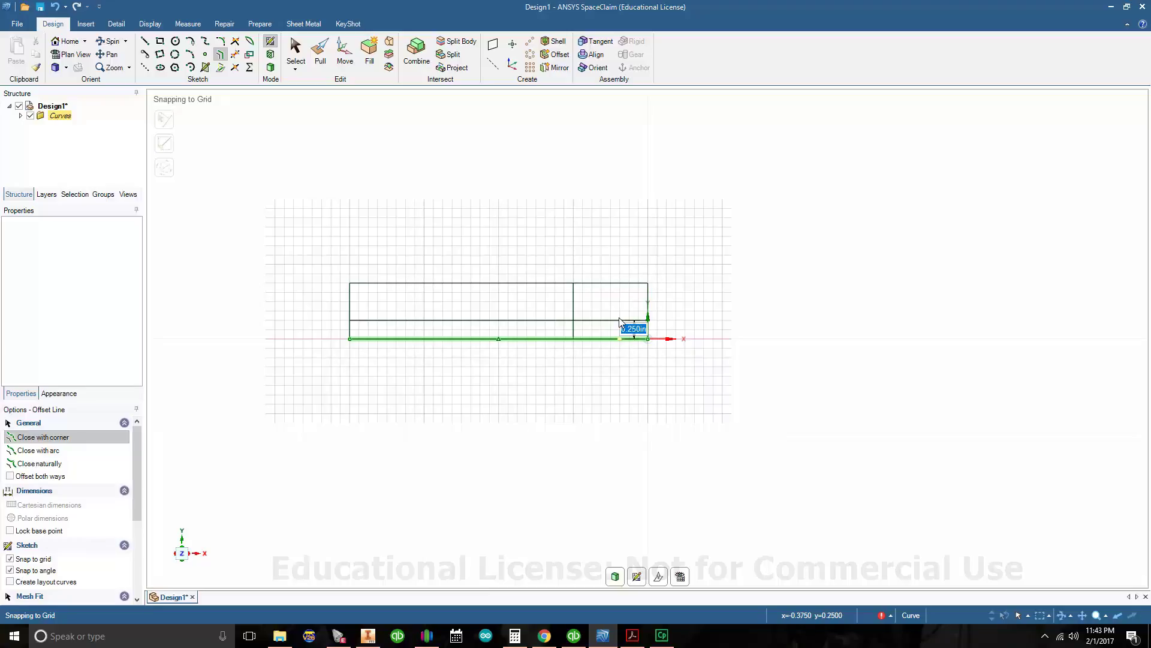
pyautogui.click(620, 322)
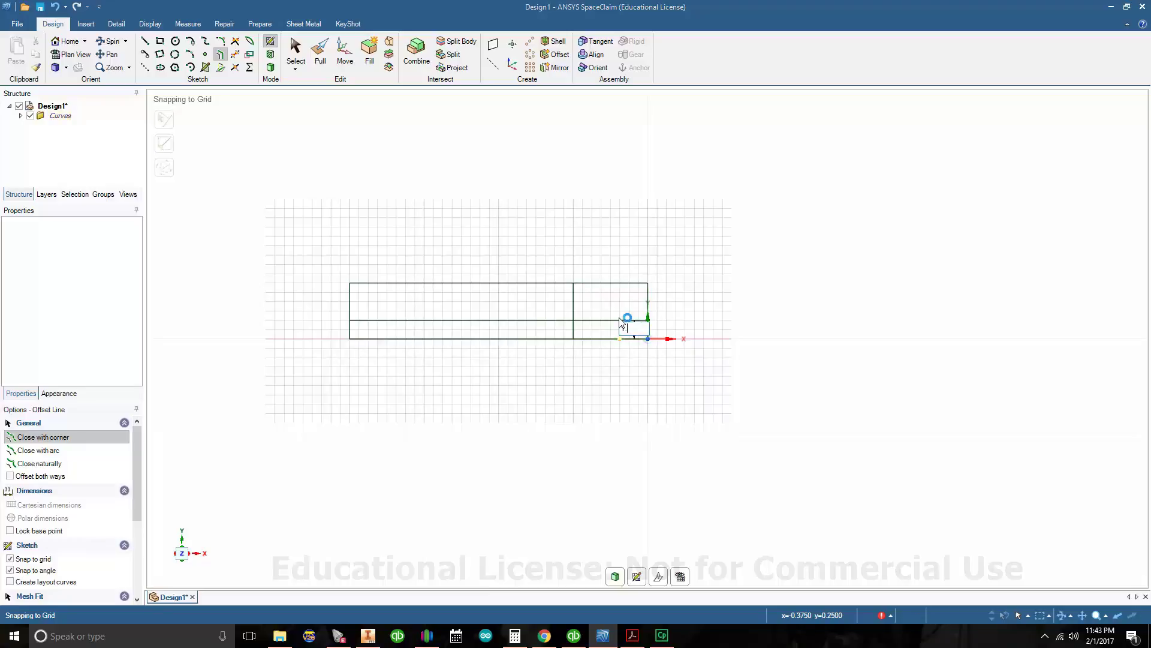
pyautogui.write('1.25/2')
pyautogui.press('Return')
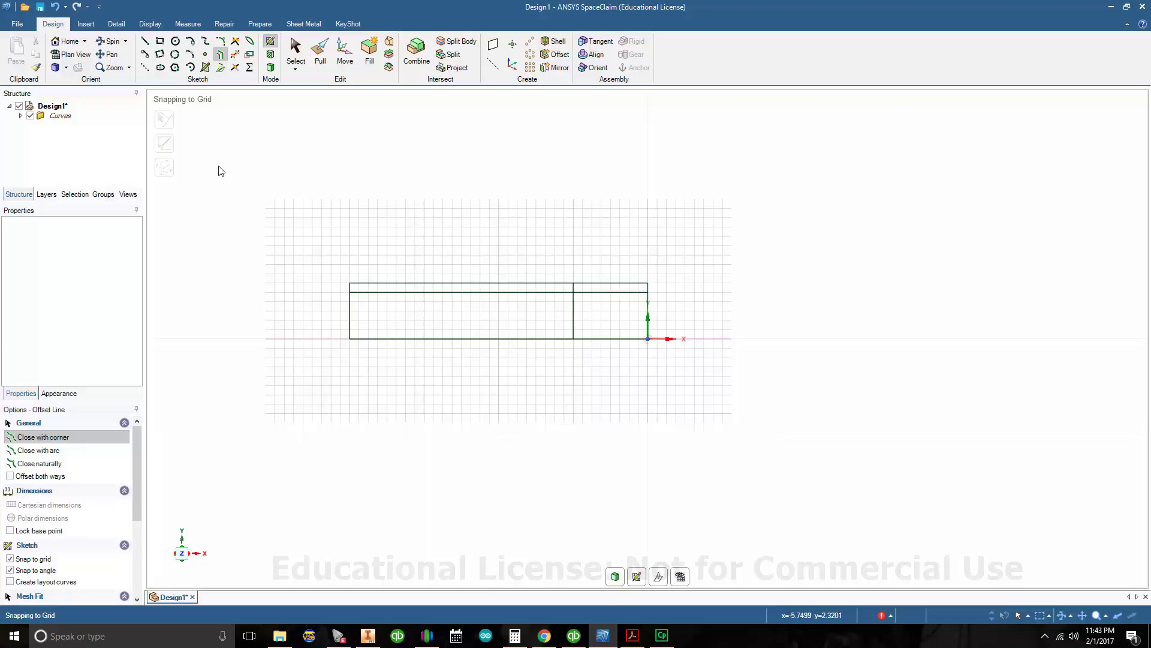
# - Trim the excess line segments at the right end, leaving a single stepped-down profile for the keyway end
pyautogui.click(235, 55)
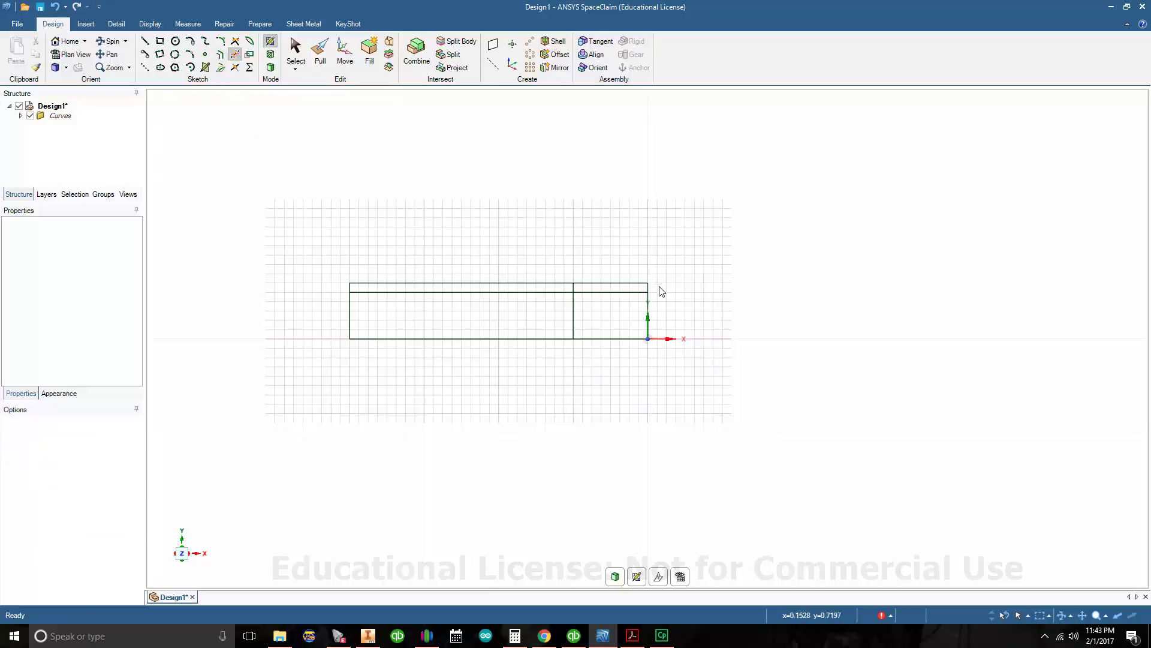
pyautogui.click(640, 289)
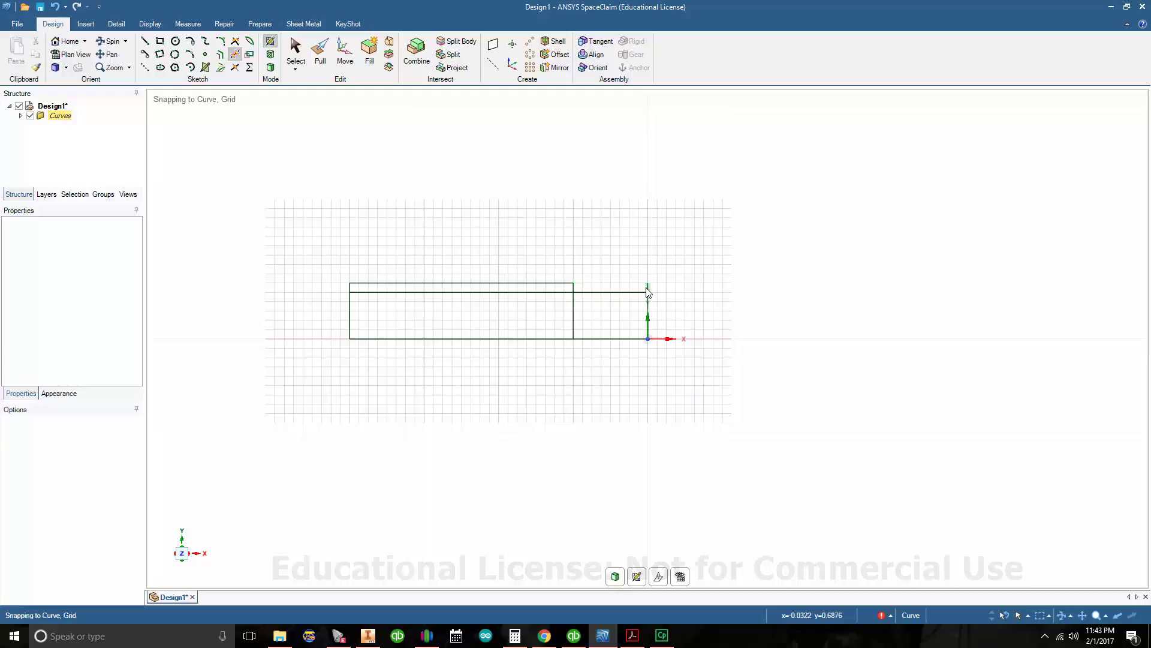
pyautogui.click(566, 293)
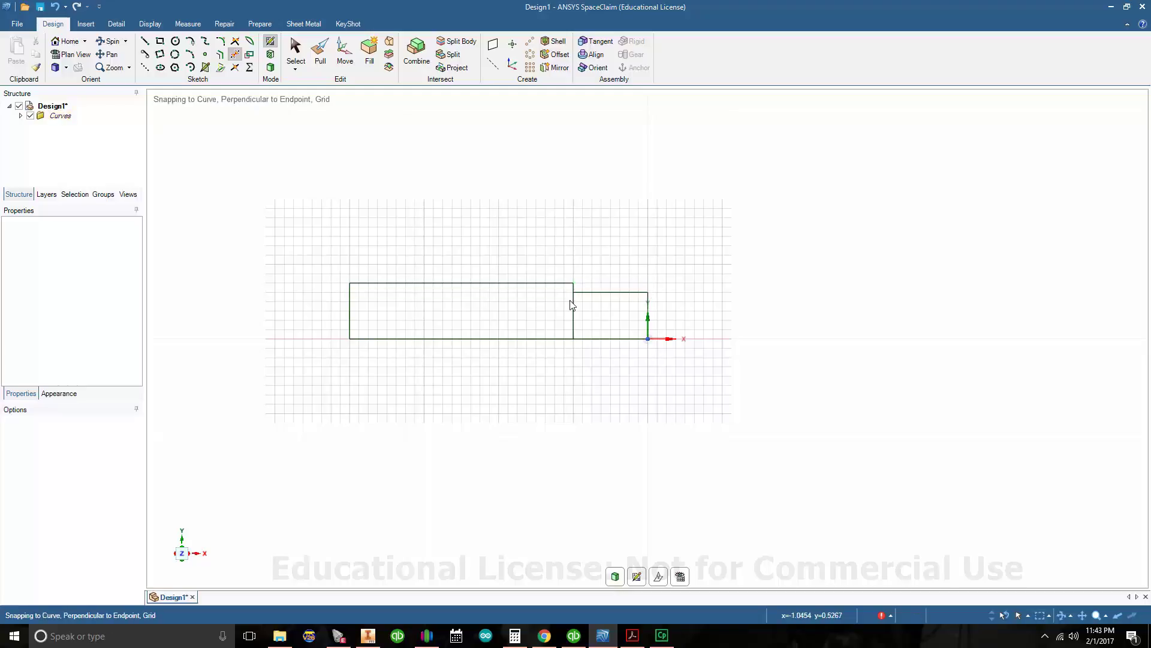
pyautogui.click(573, 309)
# - Switch to the PDF drawing in Acrobat and check the diameter and length of the shaft's left end section
pyautogui.click(634, 635)
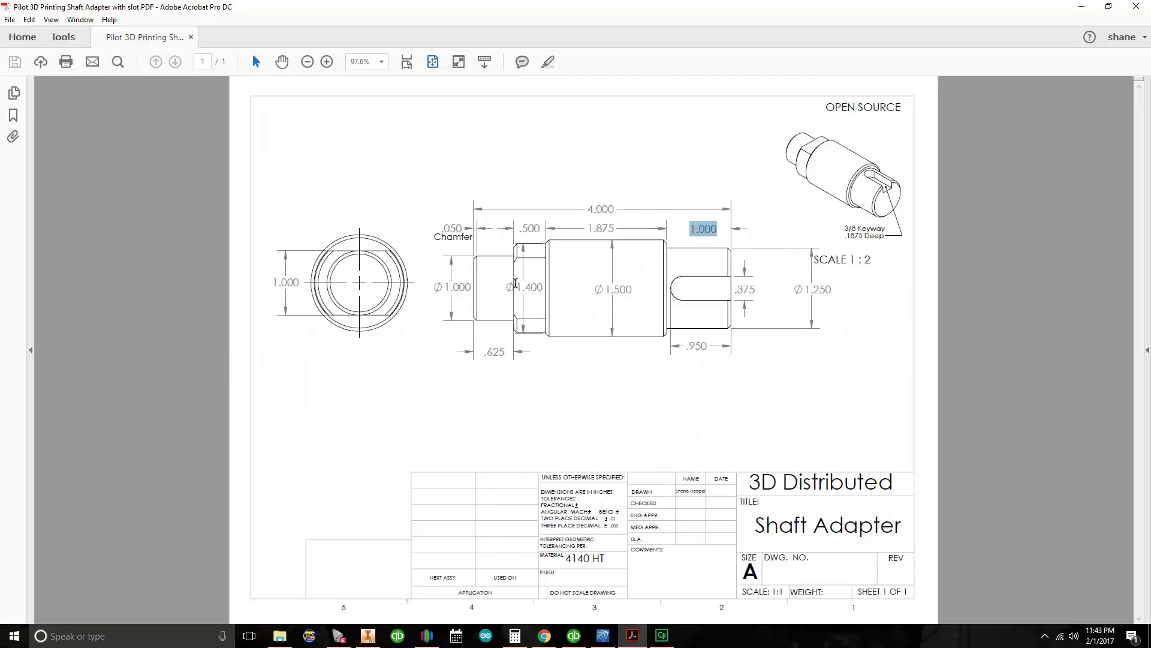
pyautogui.moveTo(443, 286); pyautogui.dragTo(471, 283)
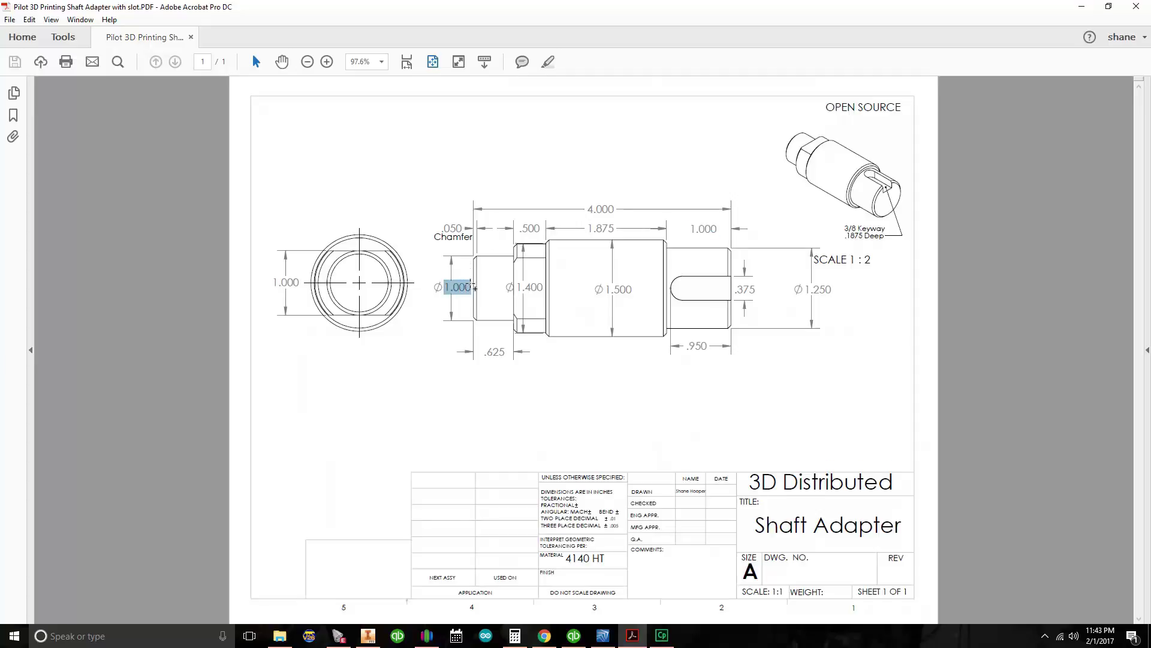
pyautogui.moveTo(506, 353); pyautogui.dragTo(481, 353)
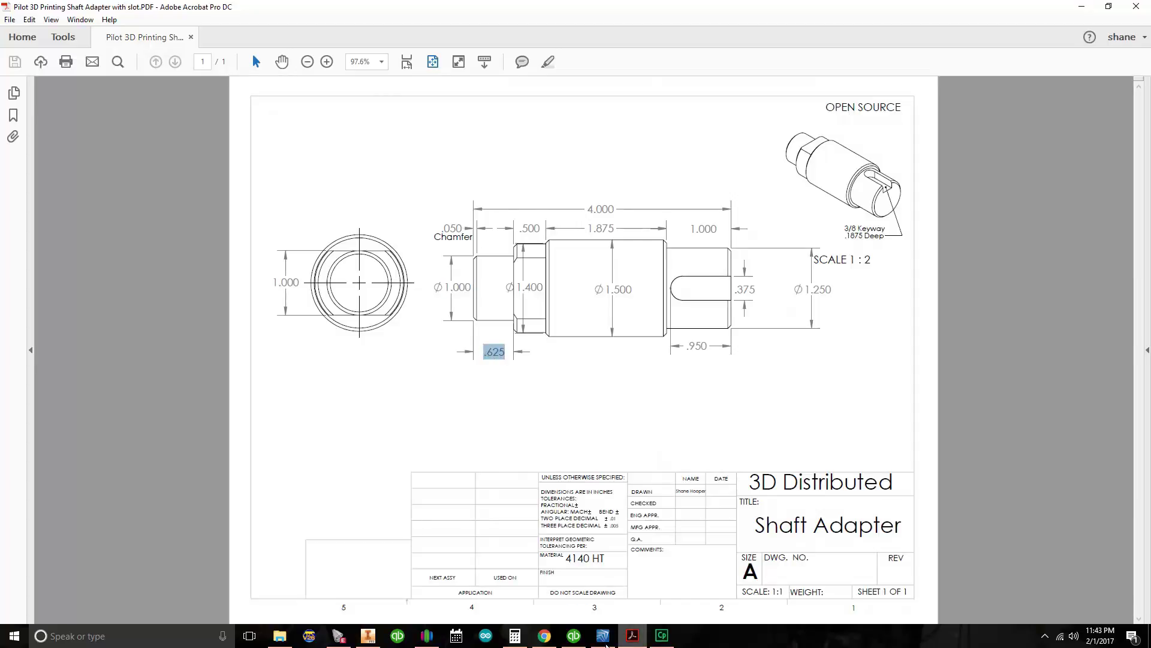
# - Back in SpaceClaim, offset the profile's bottom edge upward by 0.5 in and its left edge inward by 0.625 in
pyautogui.click(602, 635)
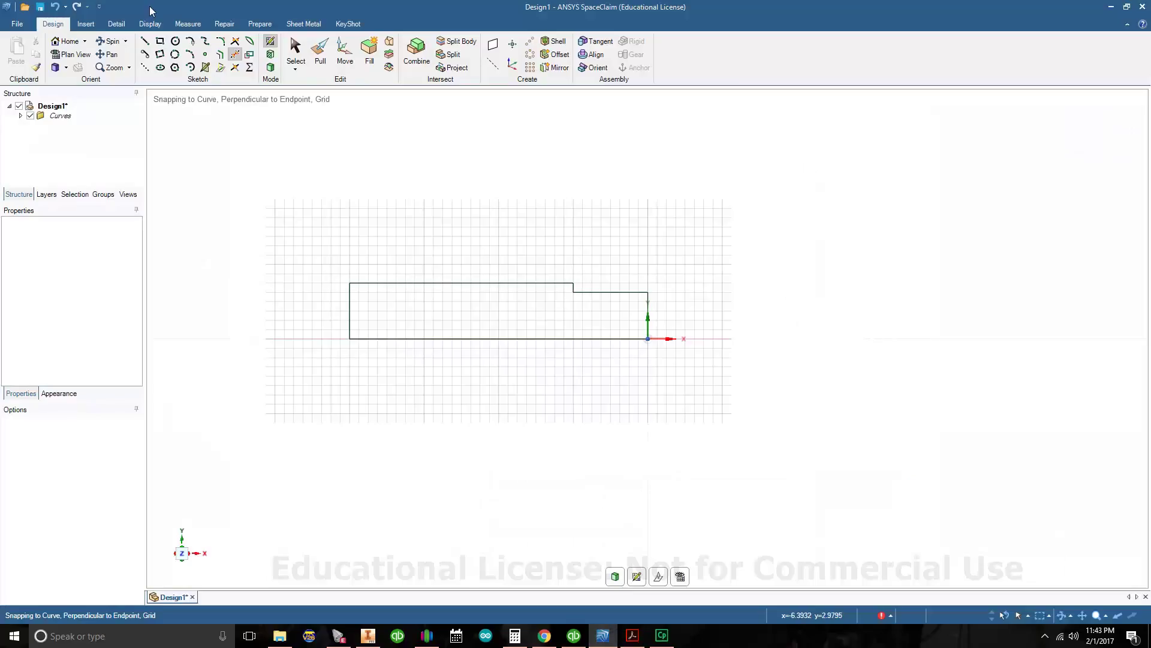
pyautogui.click(221, 56)
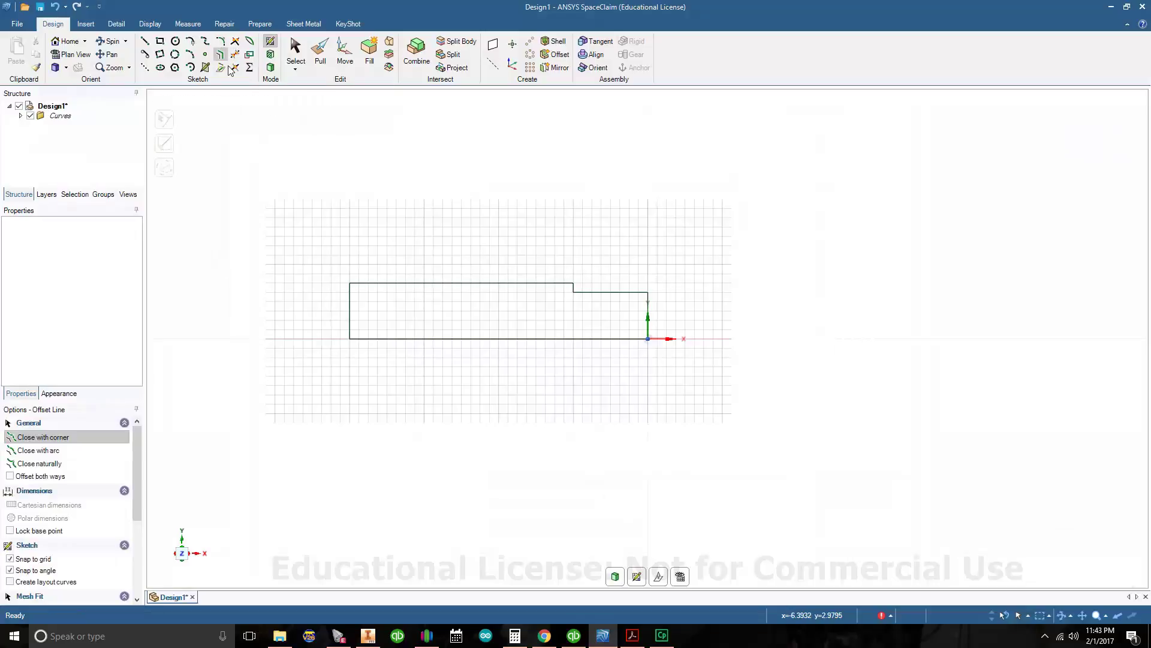
pyautogui.click(388, 340)
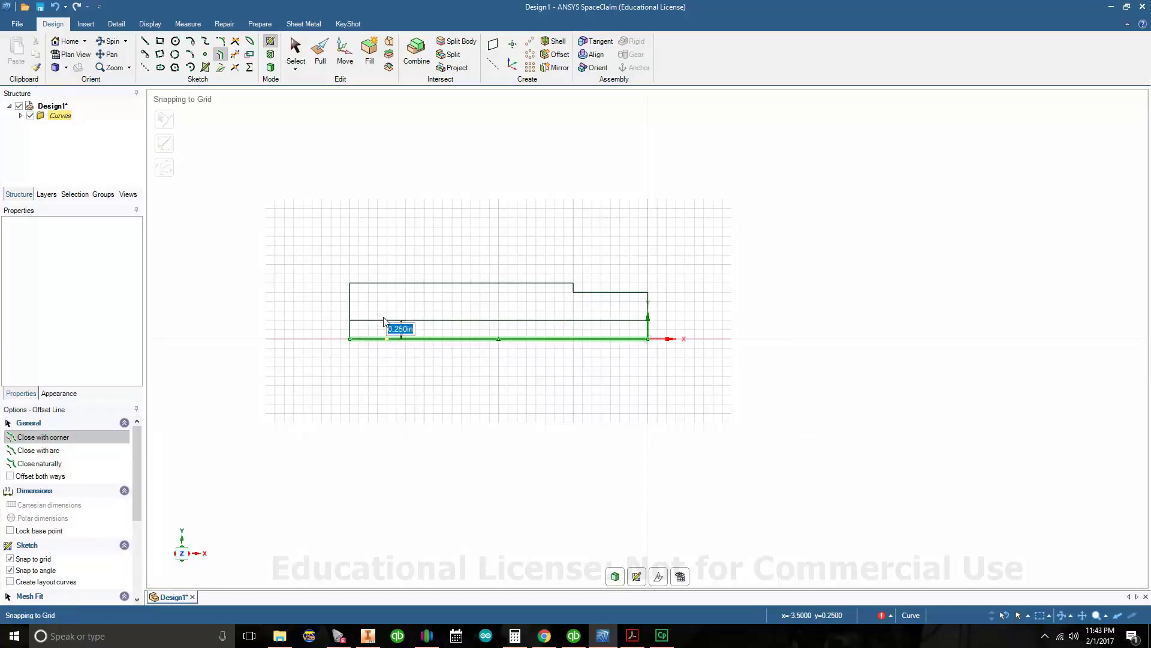
pyautogui.write('5')
pyautogui.press('Return')
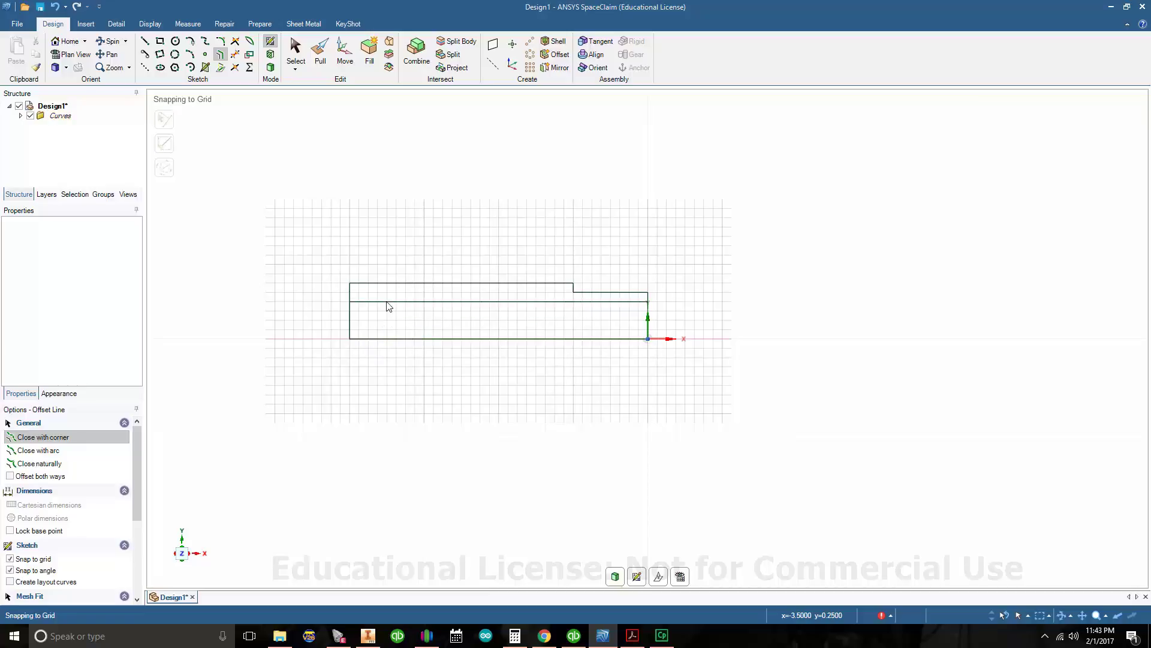
pyautogui.click(352, 324)
pyautogui.press('BackSpace')
pyautogui.press('Return')
# - Trim the excess line segments around the left end, leaving a closed outline with a stepped-down left section
pyautogui.click(235, 56)
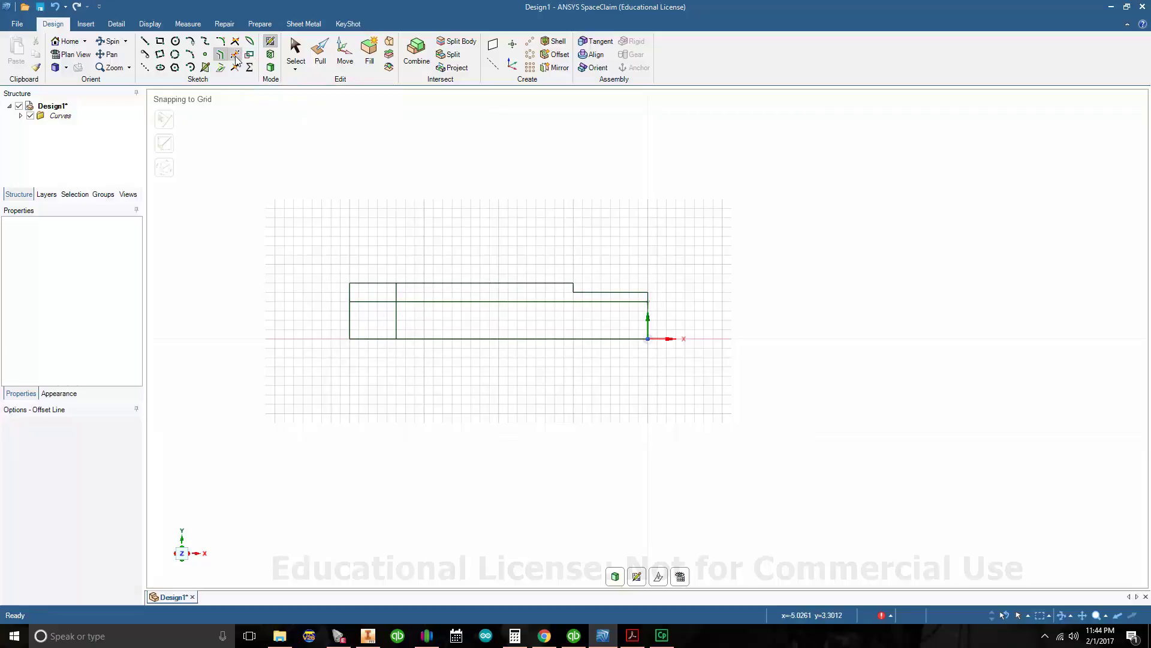
pyautogui.click(386, 283)
pyautogui.click(349, 292)
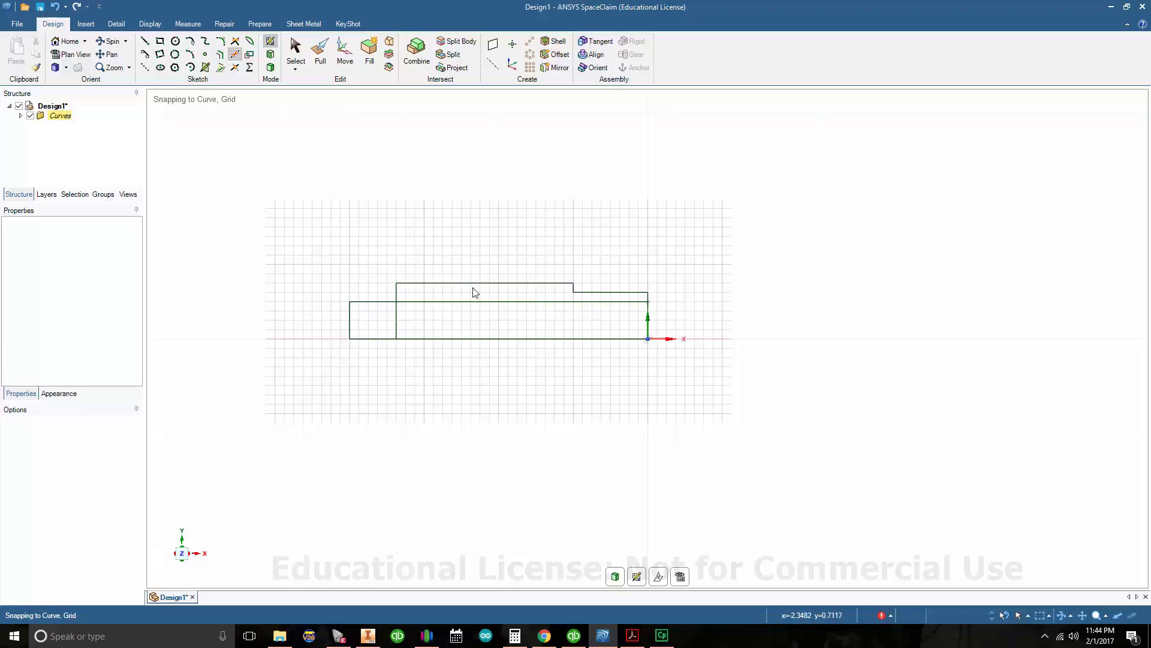
pyautogui.click(474, 305)
pyautogui.click(398, 321)
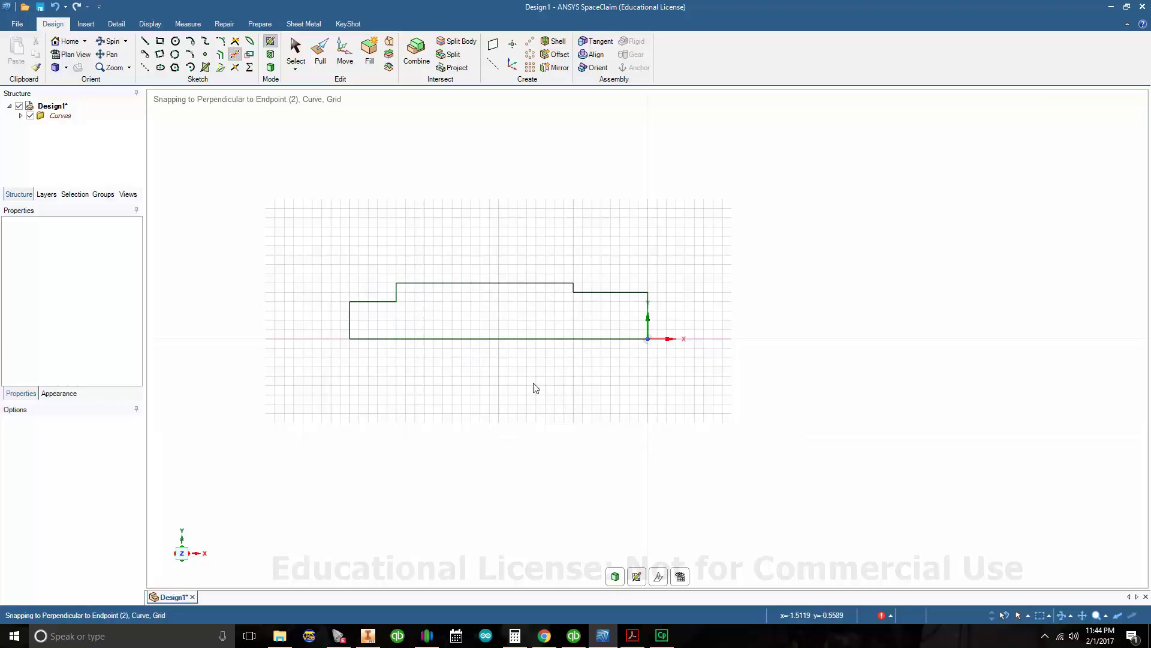
# - Switch to the PDF drawing in Acrobat and check the diameter and length of the section beside the shaft's left end
pyautogui.click(632, 634)
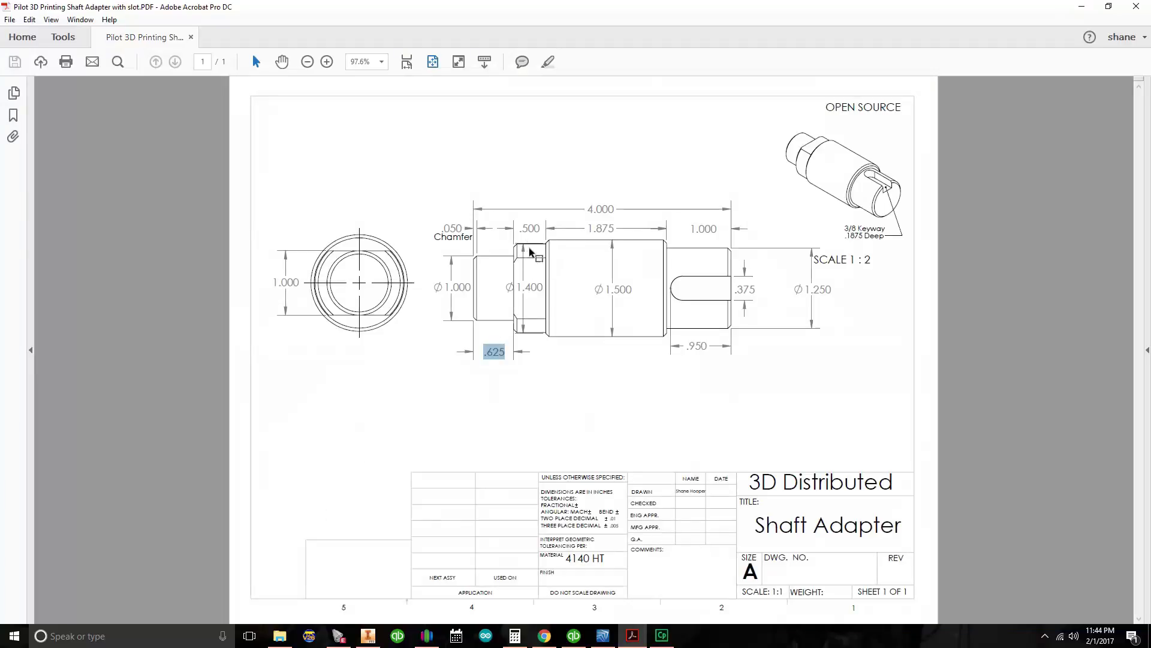
pyautogui.moveTo(542, 288); pyautogui.dragTo(513, 288)
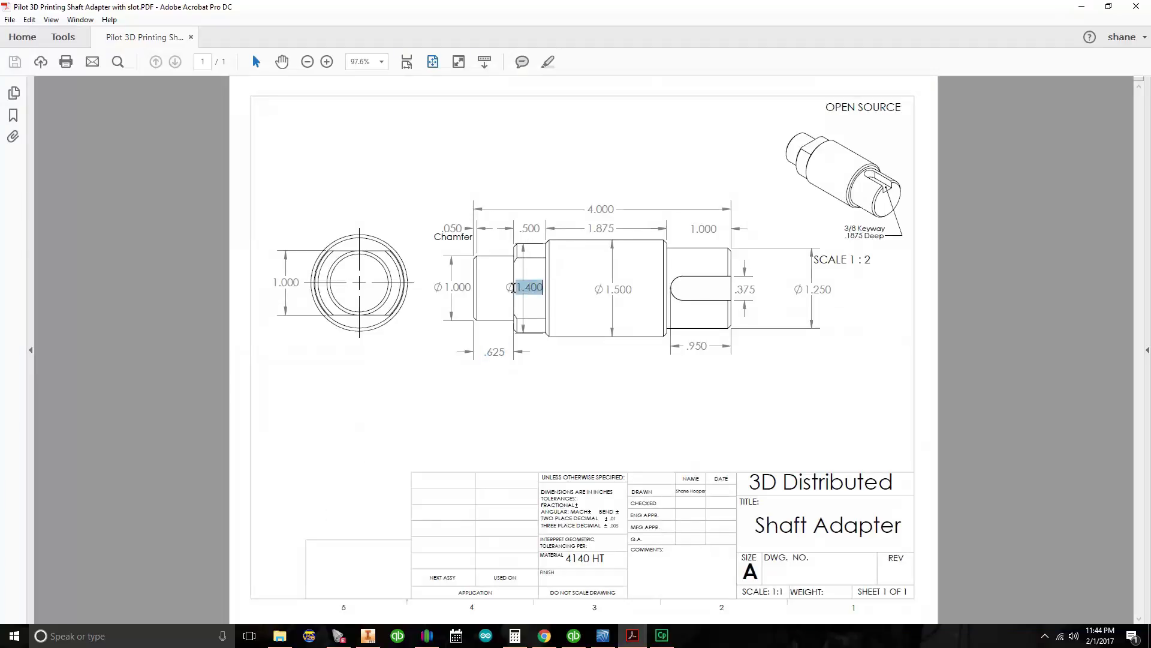
pyautogui.moveTo(520, 228); pyautogui.dragTo(539, 226)
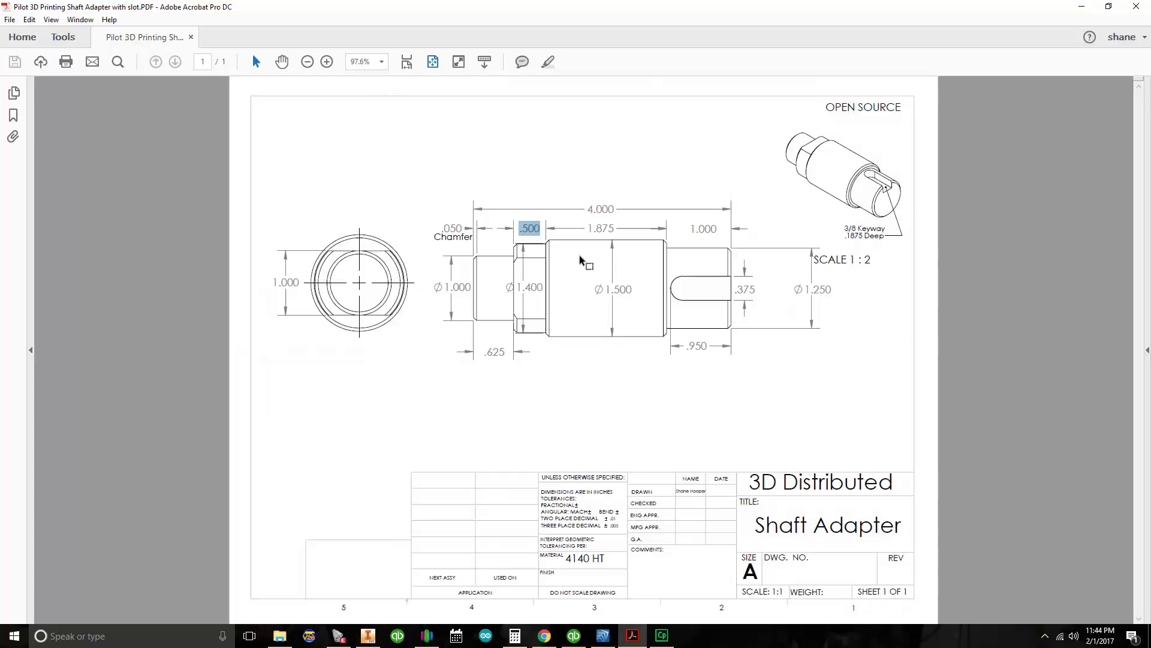
pyautogui.moveTo(662, 641)
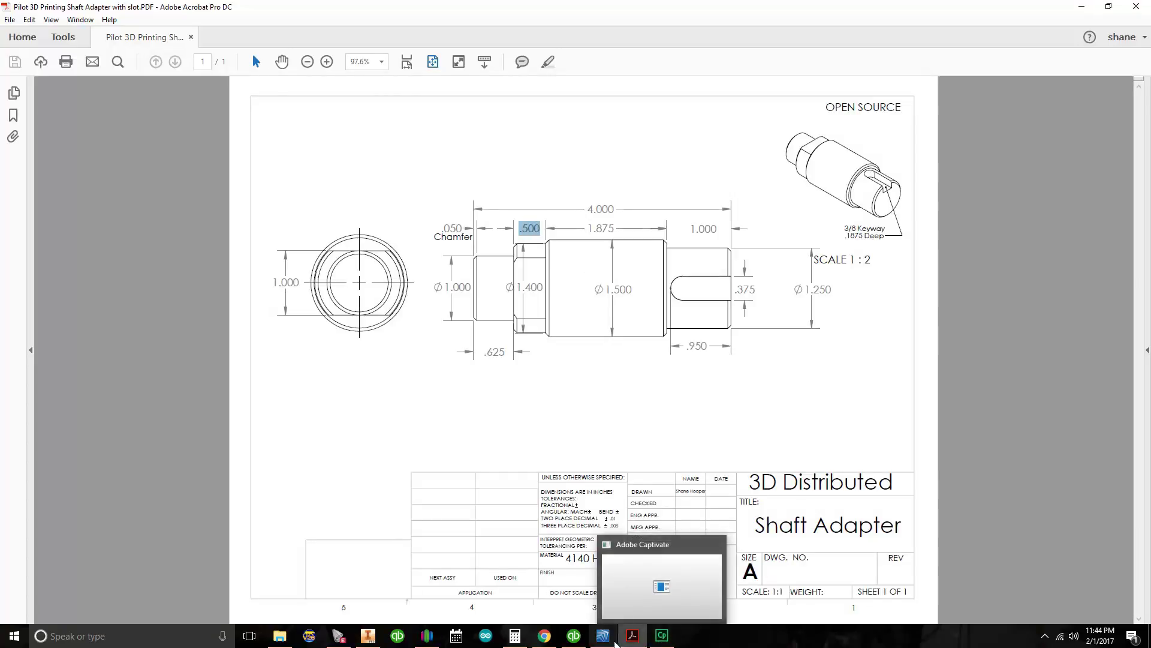
# - Back in SpaceClaim, offset the left step's vertical edge 0.5 in to the right and the profile's bottom edge upward by 1.4/2 in
pyautogui.click(602, 636)
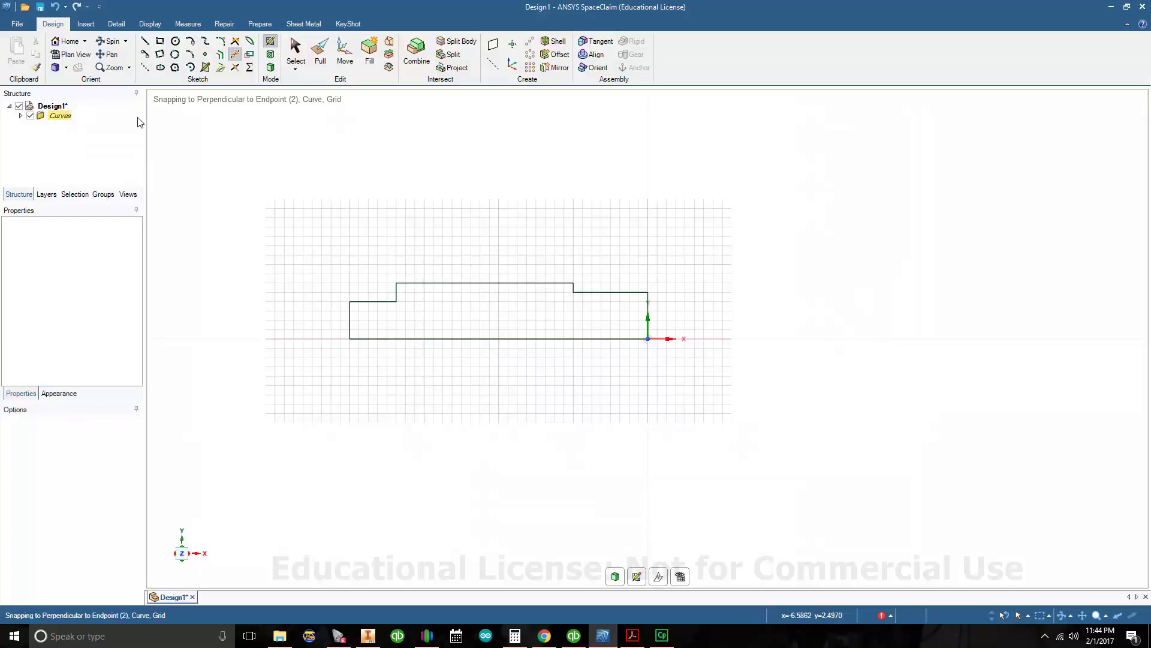
pyautogui.click(395, 290)
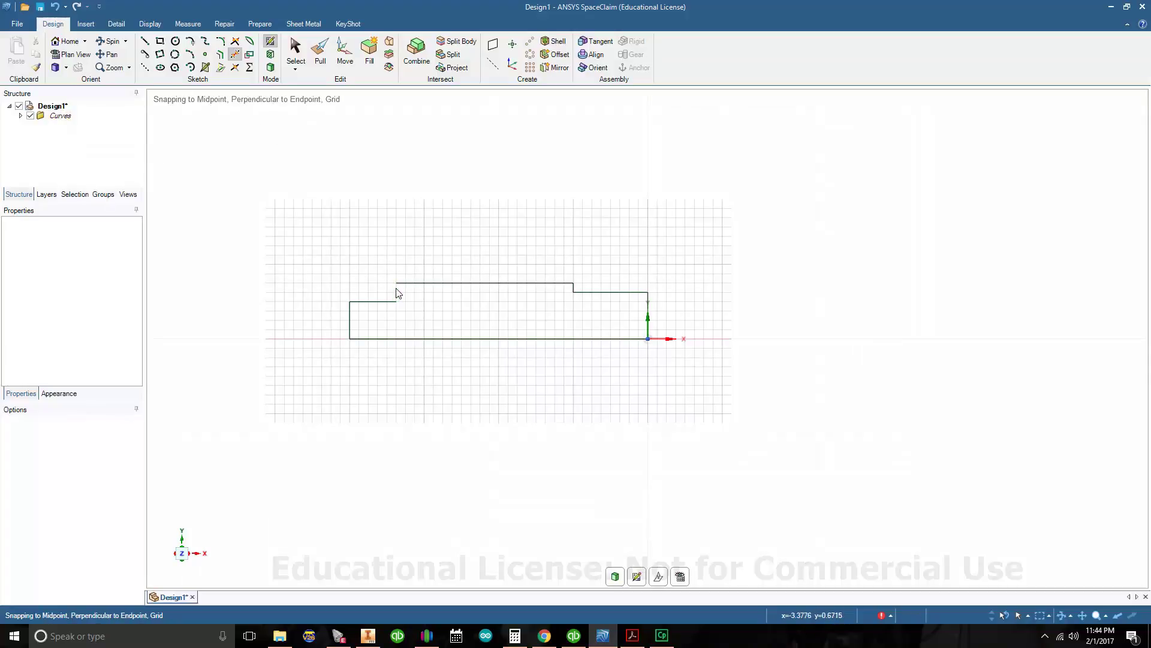
pyautogui.hotkey('ctrl', 'z')
pyautogui.click(221, 55)
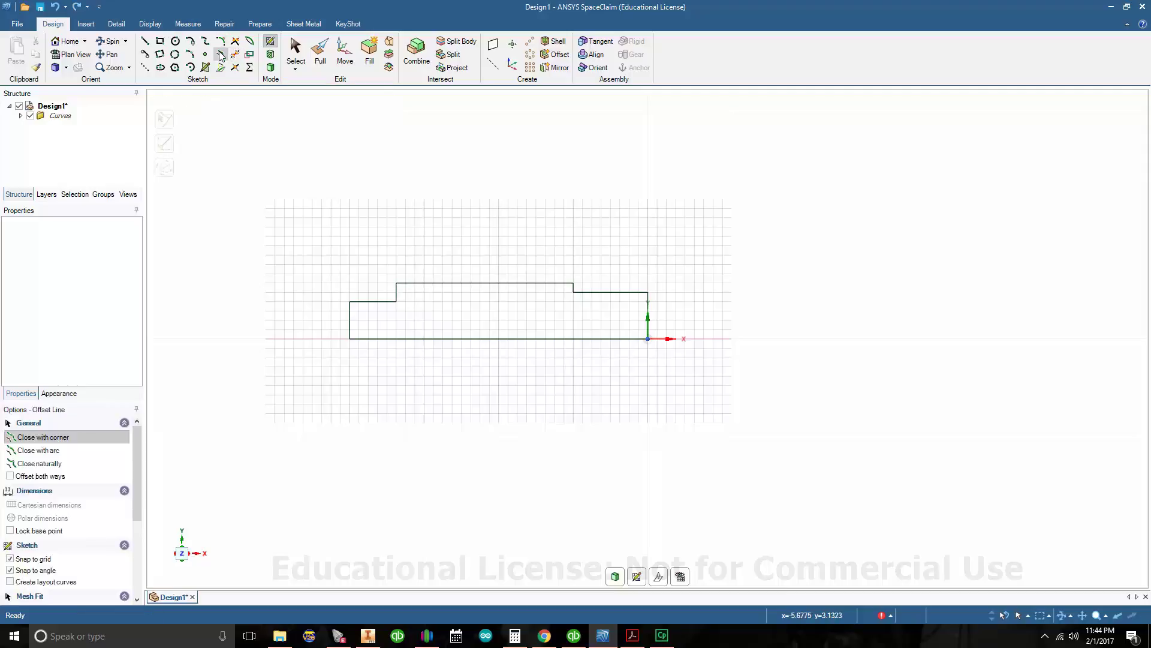
pyautogui.click(411, 290)
pyautogui.click(434, 292)
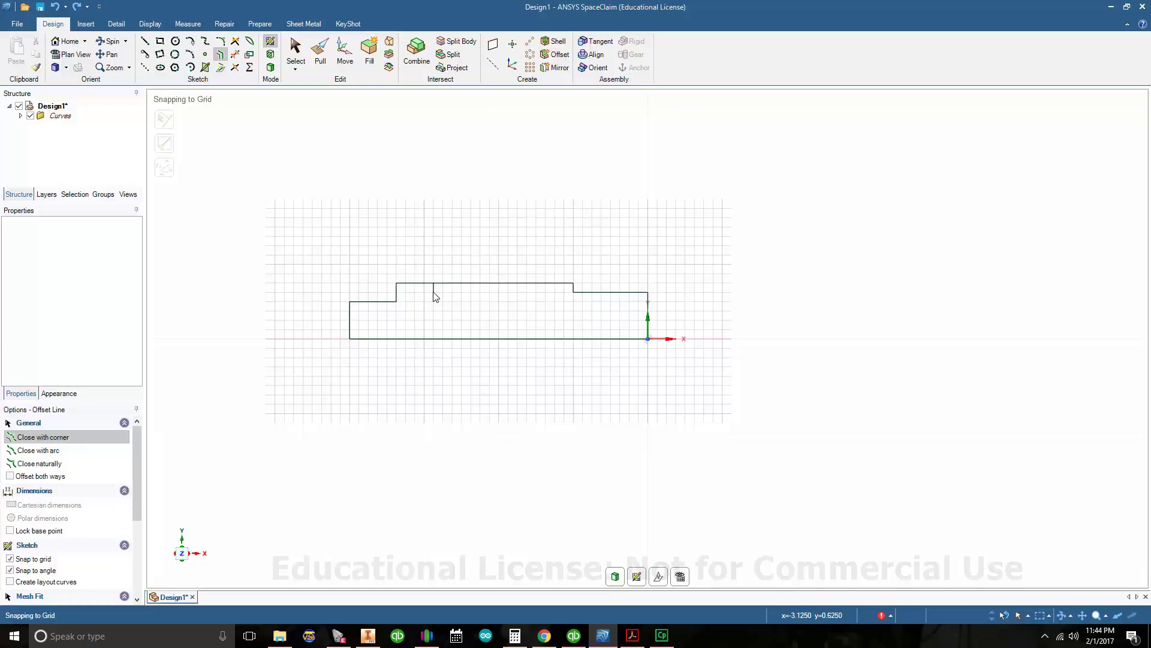
pyautogui.click(433, 341)
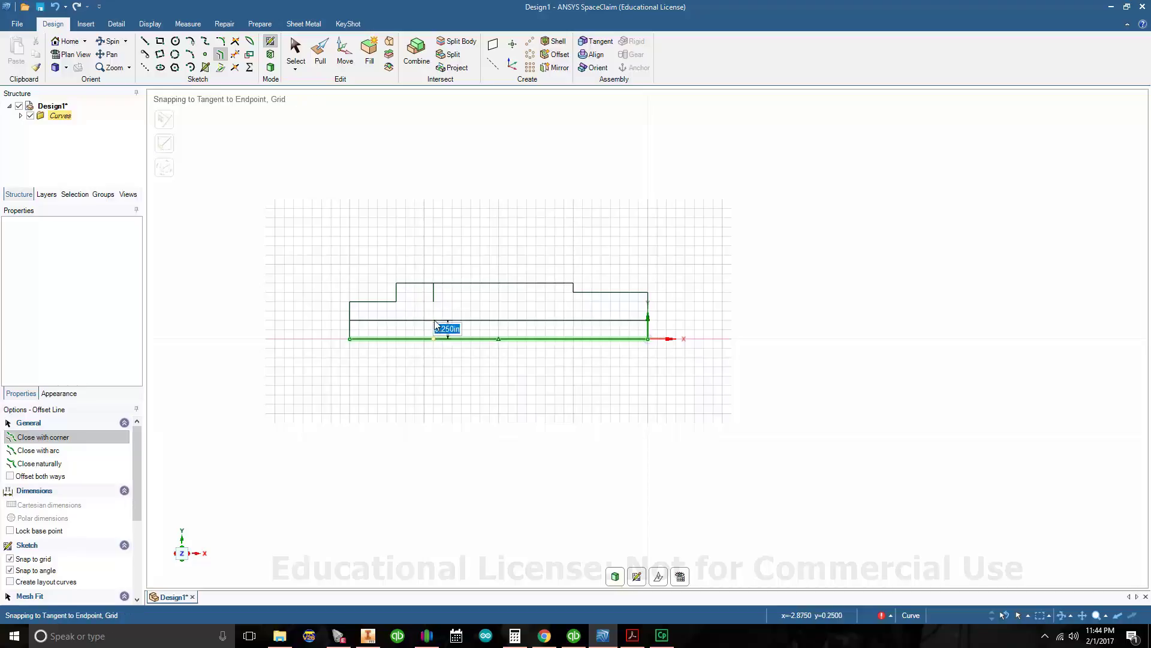
pyautogui.press('BackSpace')
pyautogui.write('1.4/2')
pyautogui.press('Return')
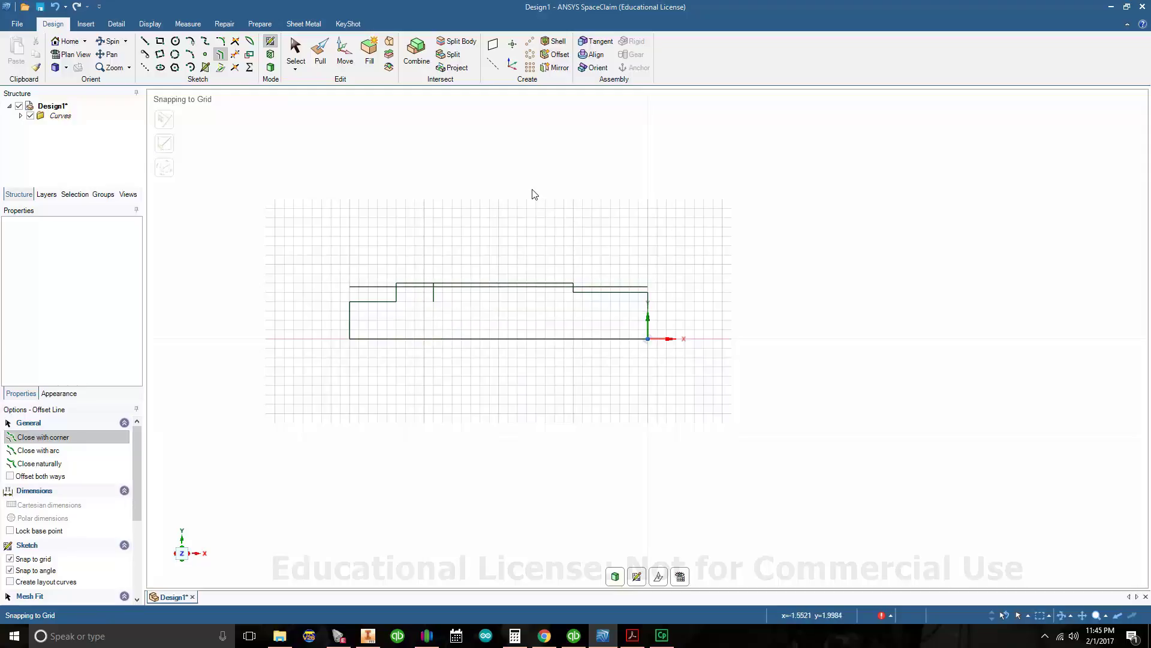
# - Trim the excess segments around the two offset lines, leaving a closed outline with a second, shallower step on the left
pyautogui.click(236, 56)
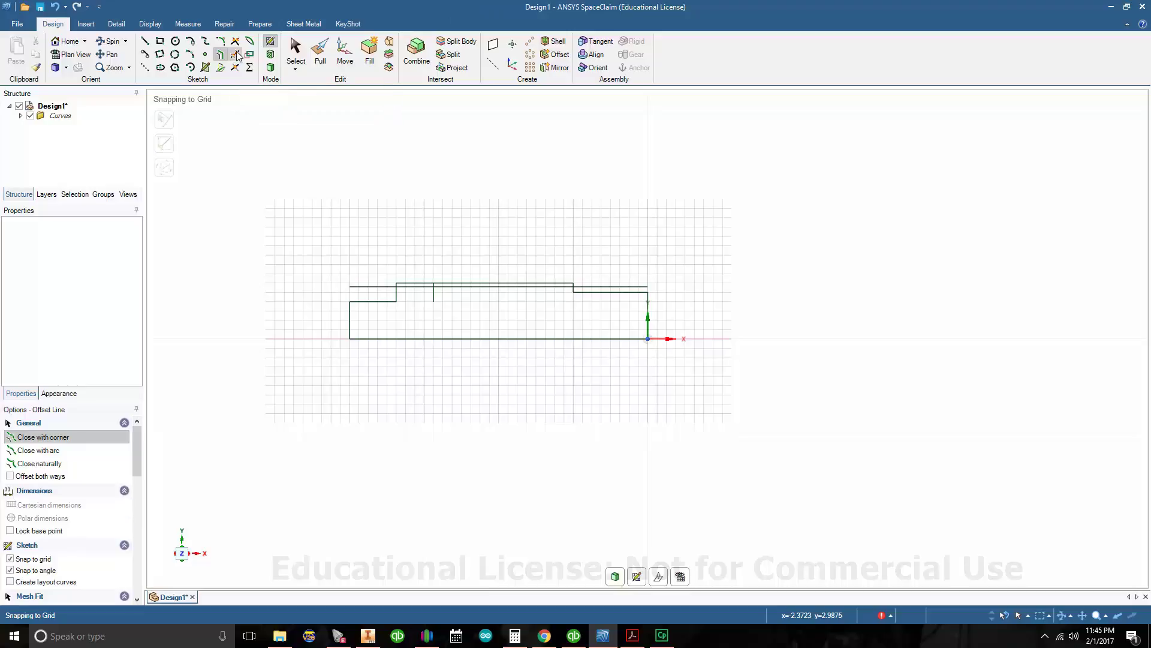
pyautogui.click(390, 288)
pyautogui.click(417, 284)
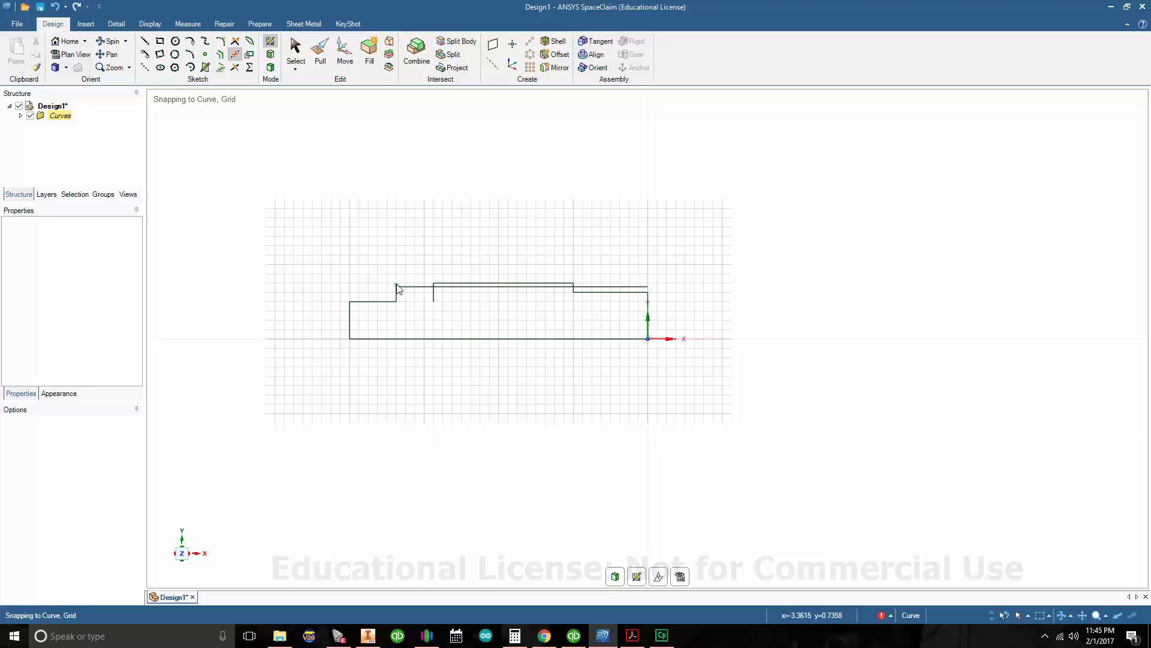
pyautogui.click(434, 294)
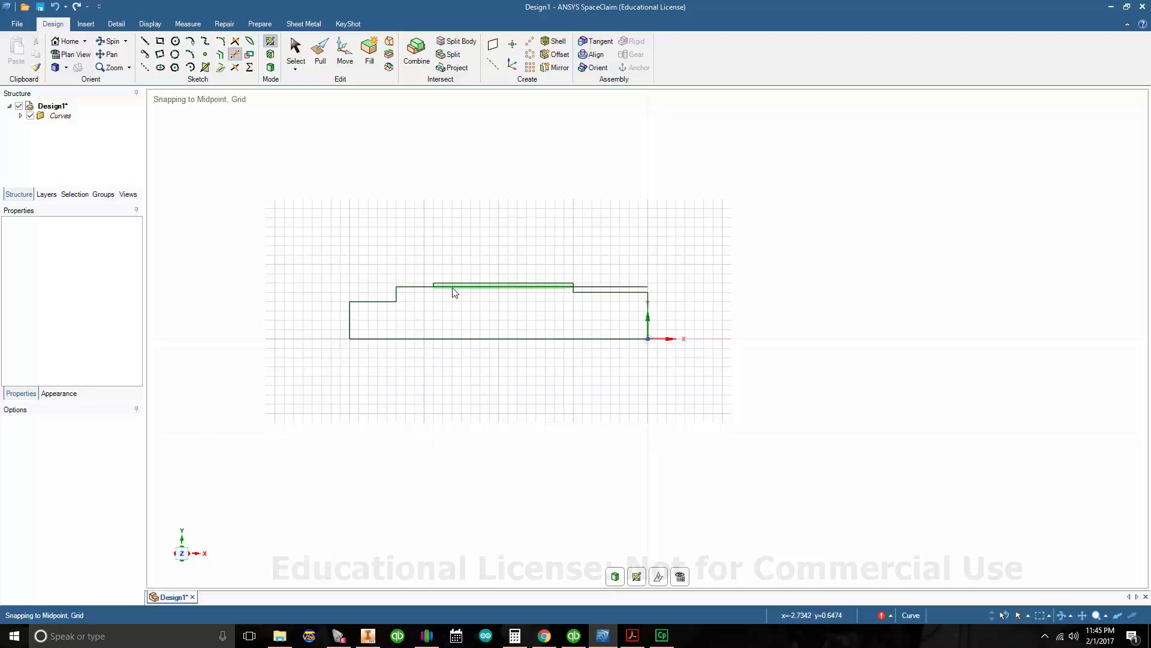
pyautogui.click(460, 291)
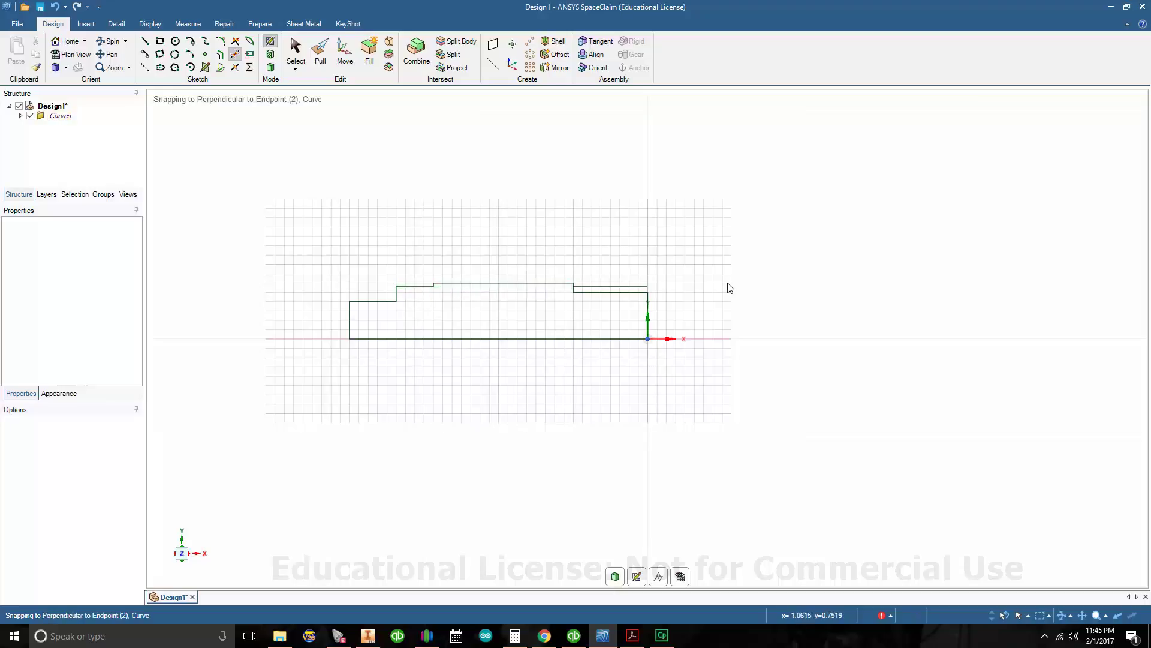
pyautogui.click(633, 289)
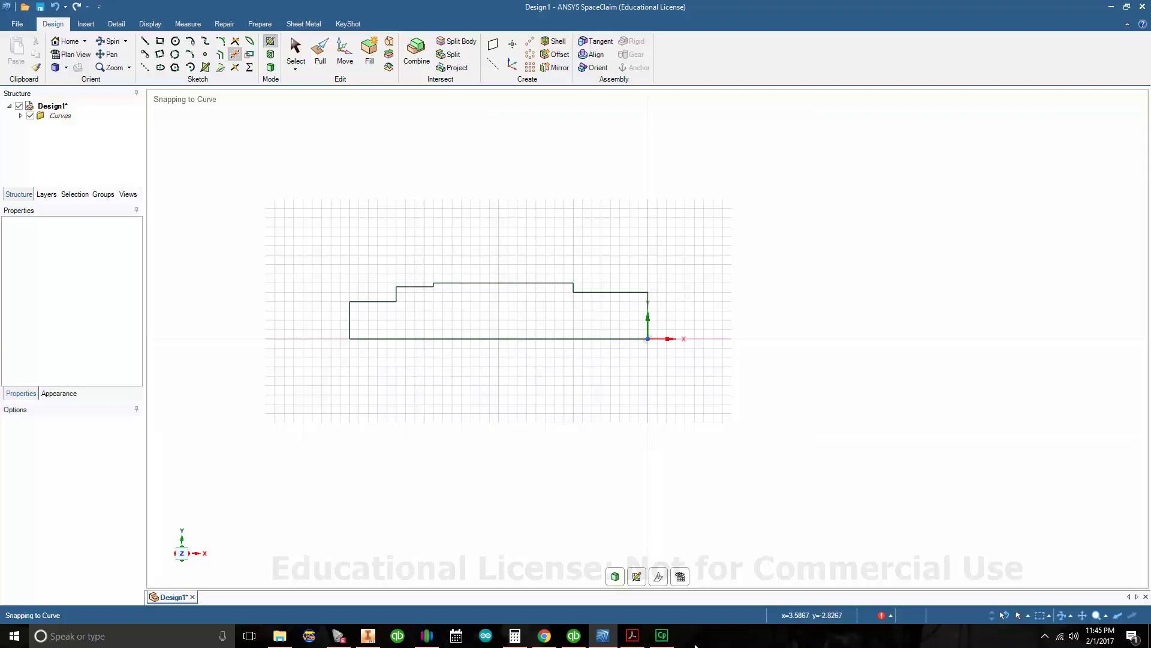
# - Recheck the PDF drawing, then pull the closed profile into a solid by revolving it a full turn around the X axis
pyautogui.click(632, 635)
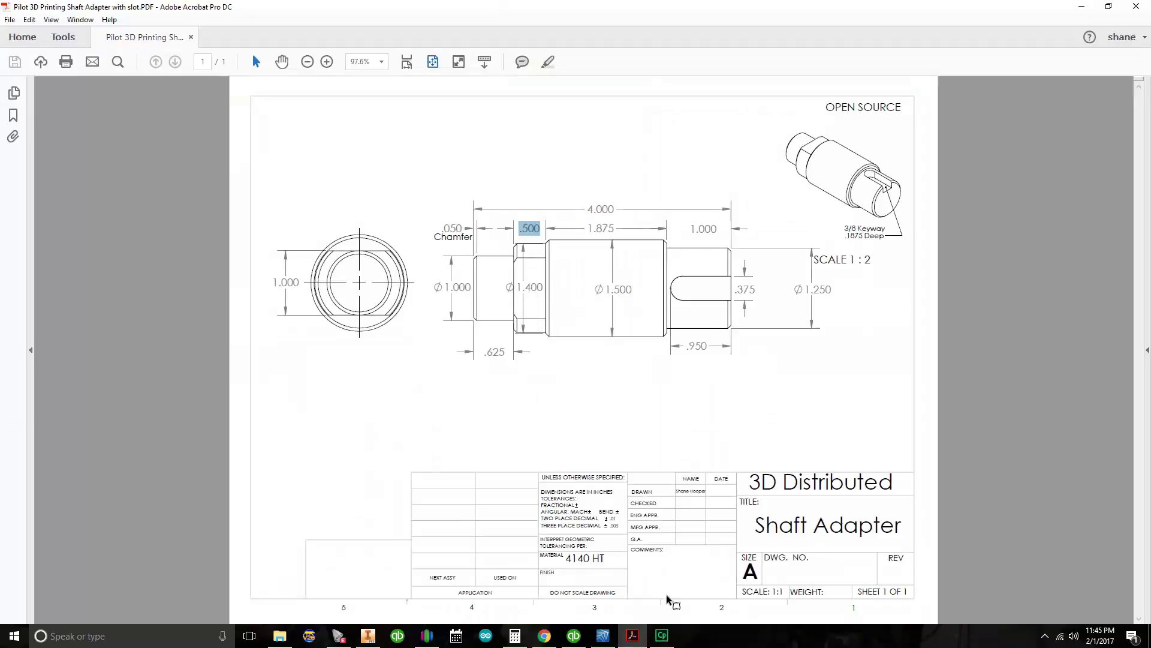
pyautogui.click(637, 635)
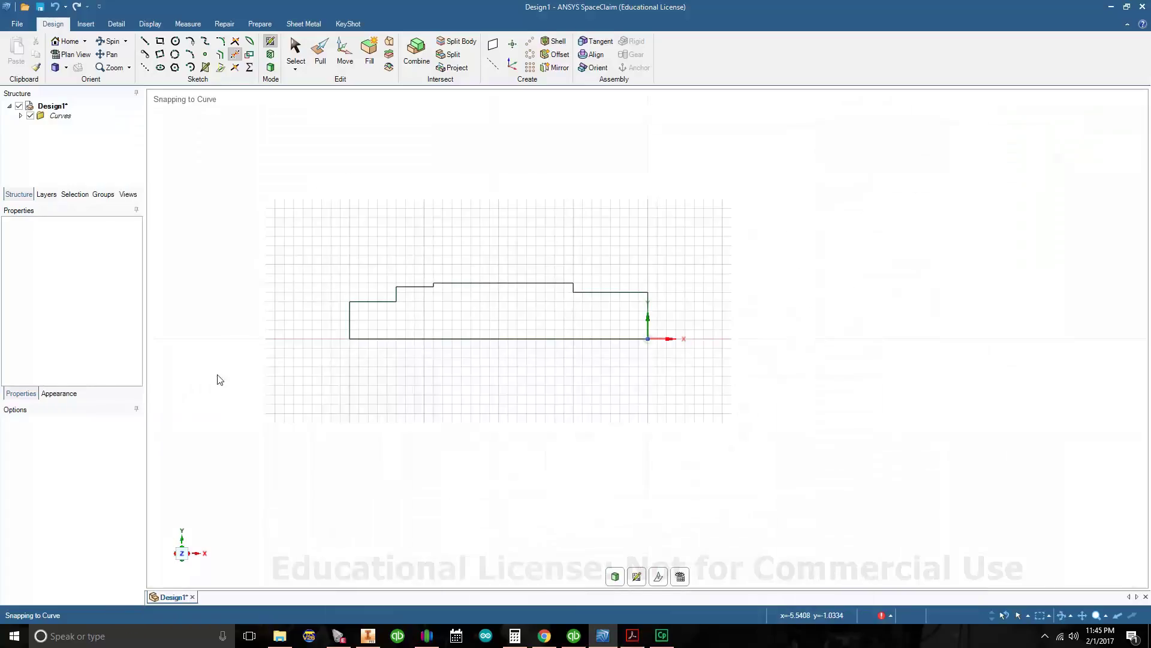
pyautogui.click(321, 57)
pyautogui.click(502, 308)
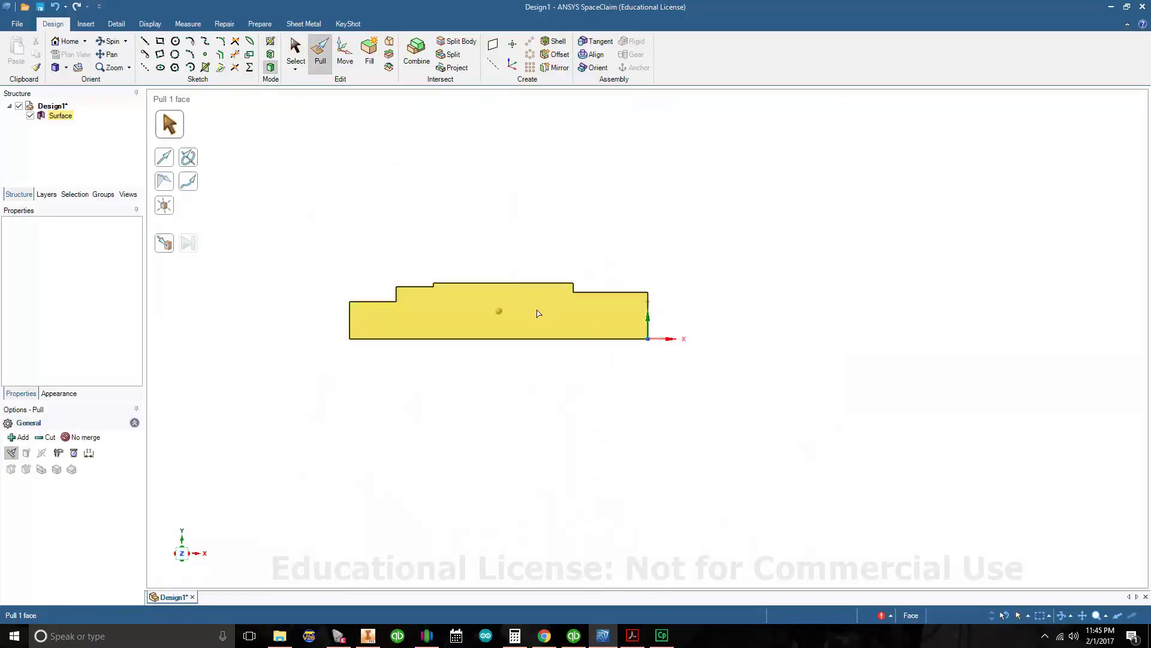
pyautogui.click(536, 309)
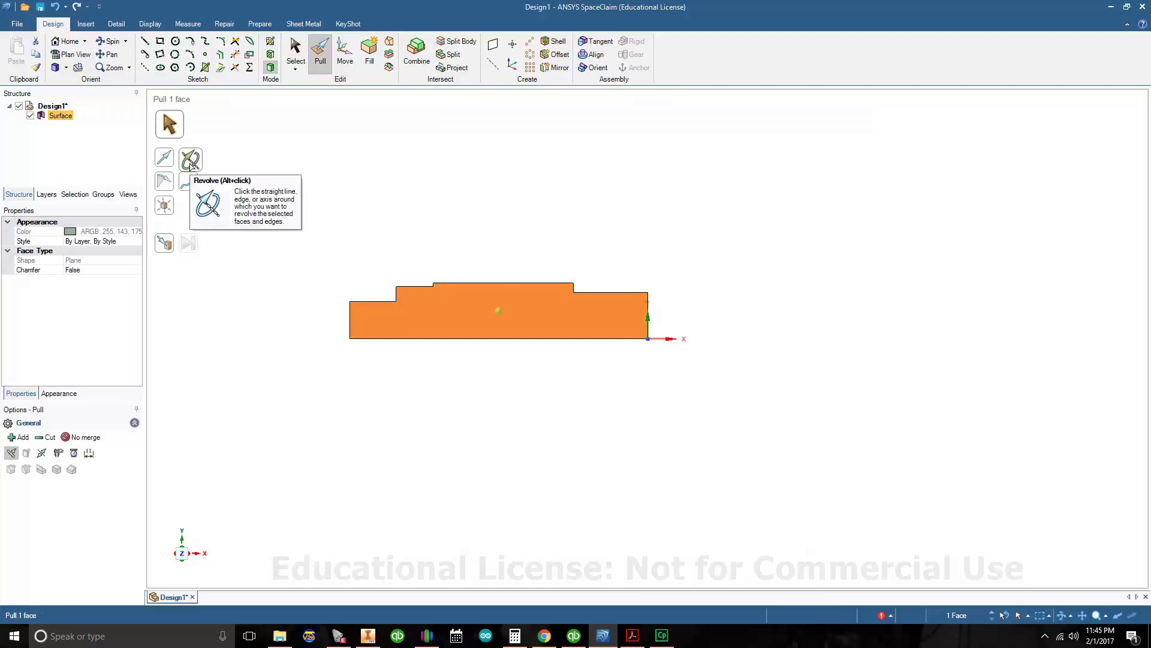
pyautogui.click(191, 160)
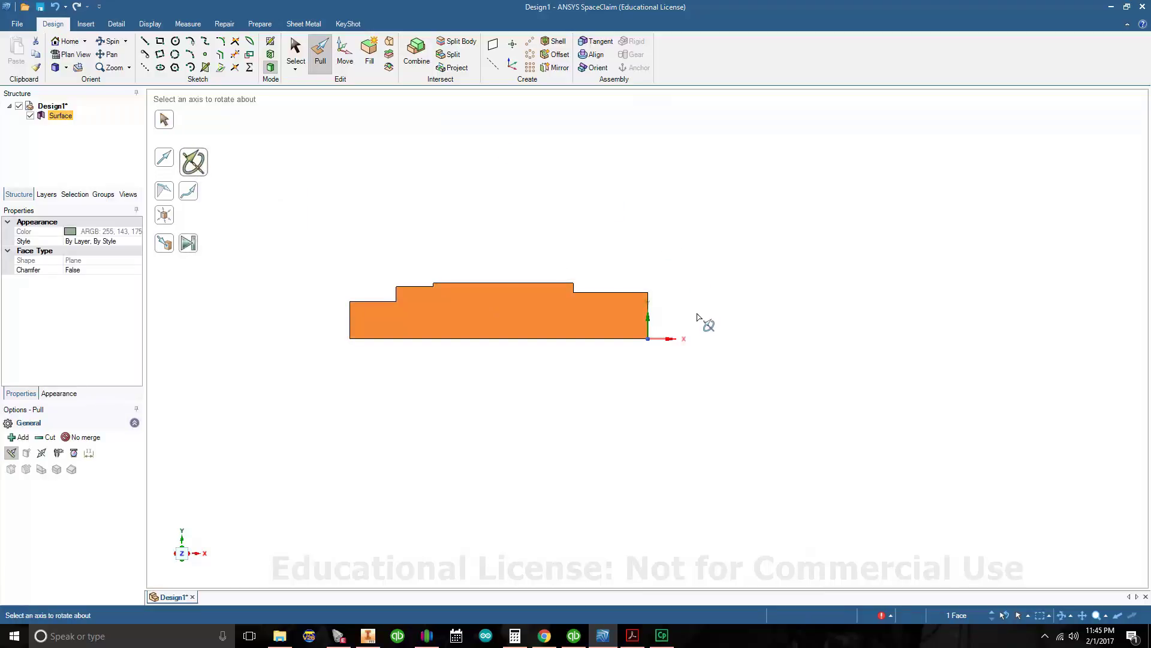
pyautogui.click(671, 341)
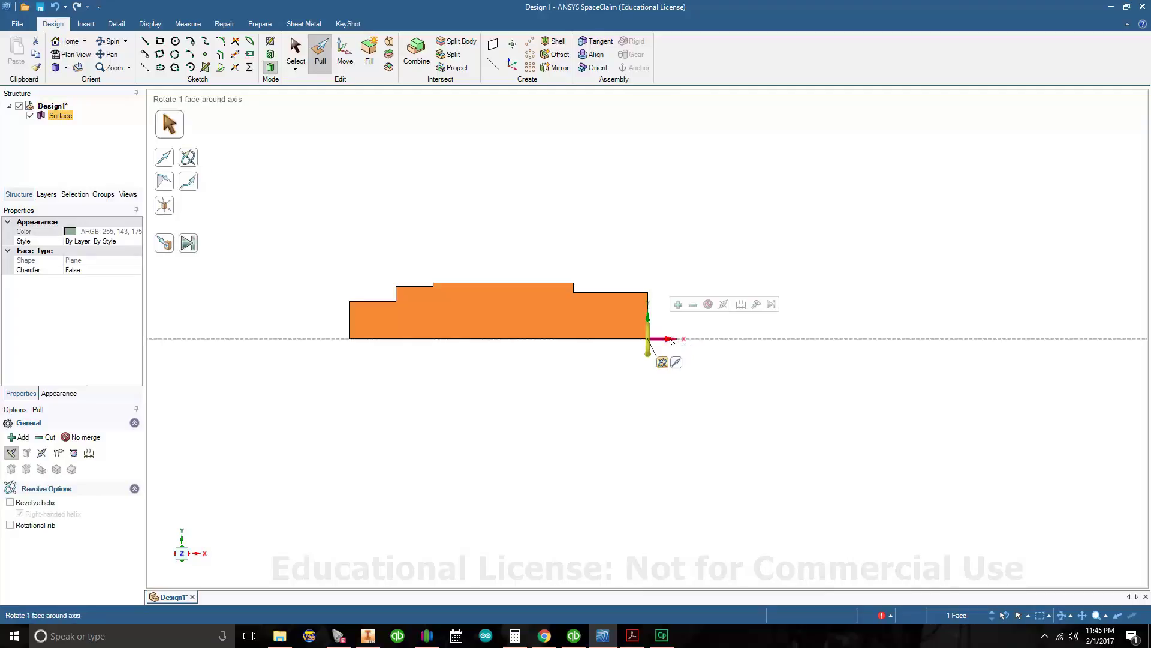
pyautogui.doubleClick(671, 341)
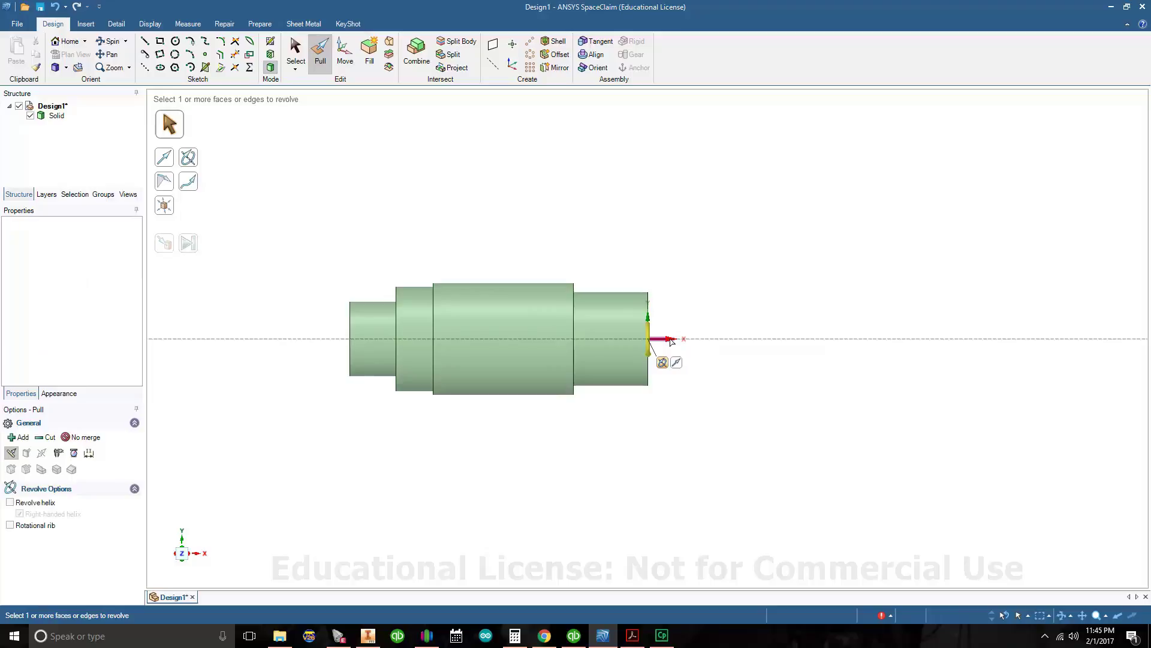
pyautogui.press('Escape')
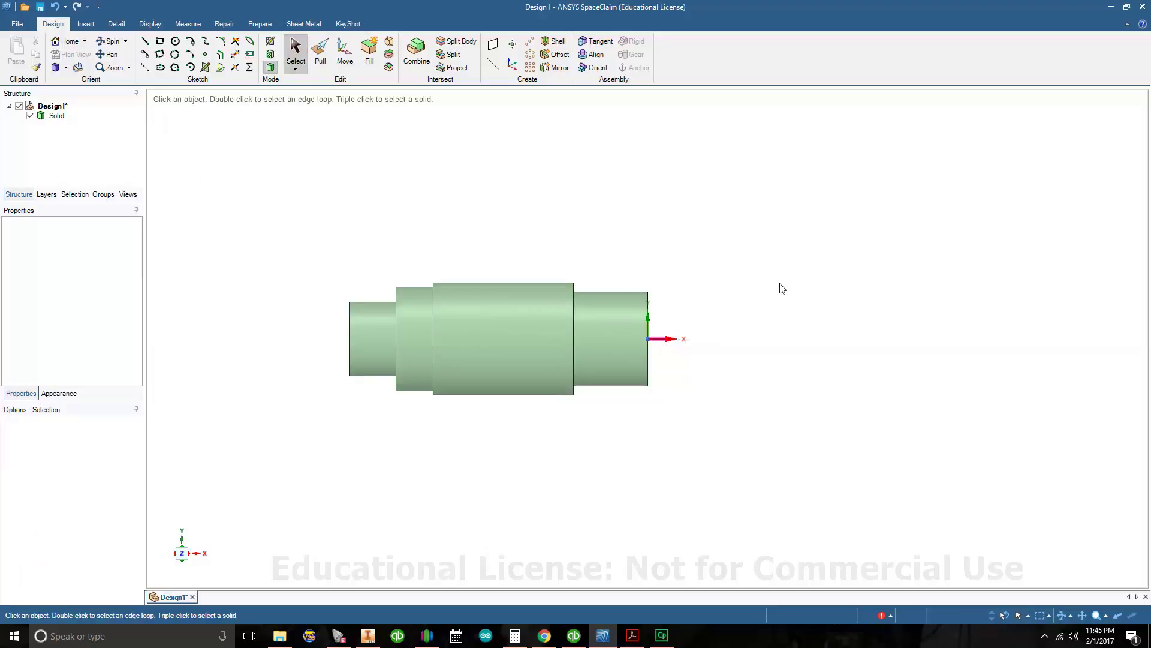
# - Switch to the PDF drawing in Acrobat and check the chamfer size for the shaft's edges
pyautogui.moveTo(782, 289)
pyautogui.mouseDown(button='middle')
pyautogui.moveTo(702, 293)
pyautogui.moveTo(825, 288)
pyautogui.moveTo(691, 298)
pyautogui.moveTo(804, 289)
pyautogui.moveTo(696, 308)
pyautogui.moveTo(732, 311)
pyautogui.mouseUp(button='middle')
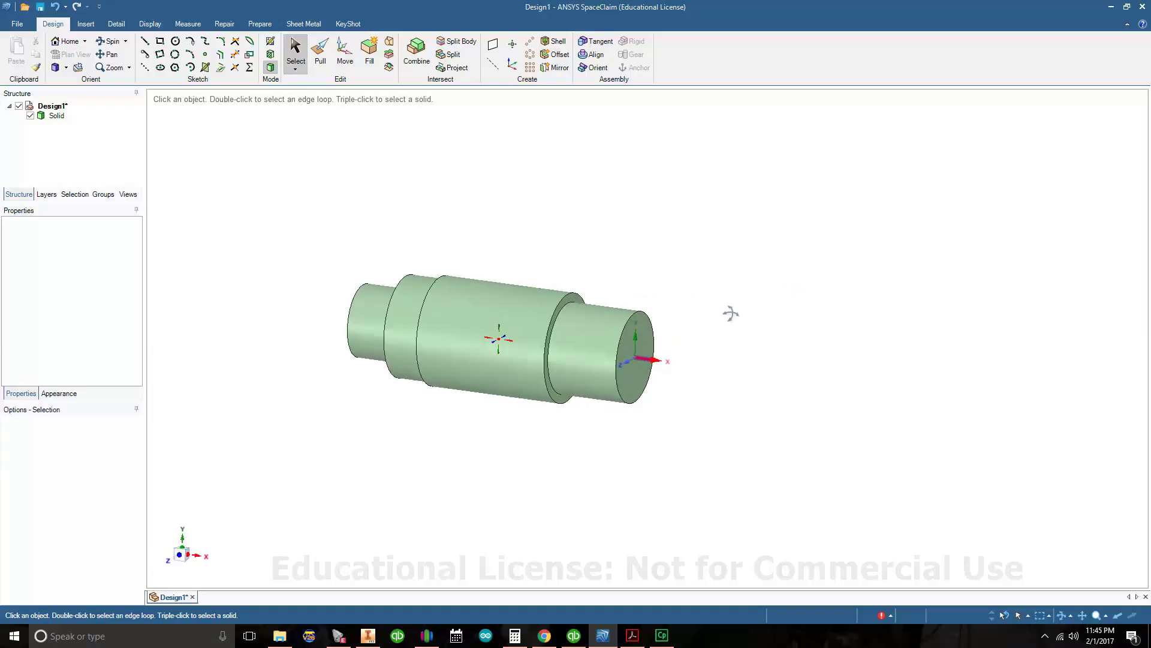
pyautogui.moveTo(637, 644)
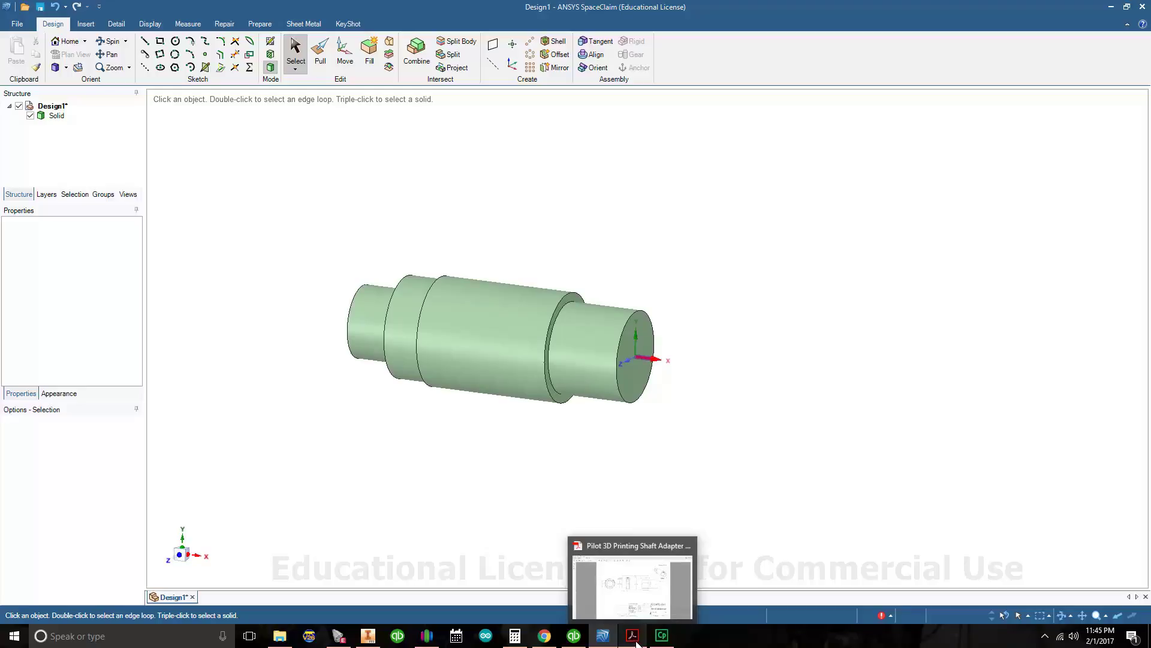
pyautogui.click(635, 640)
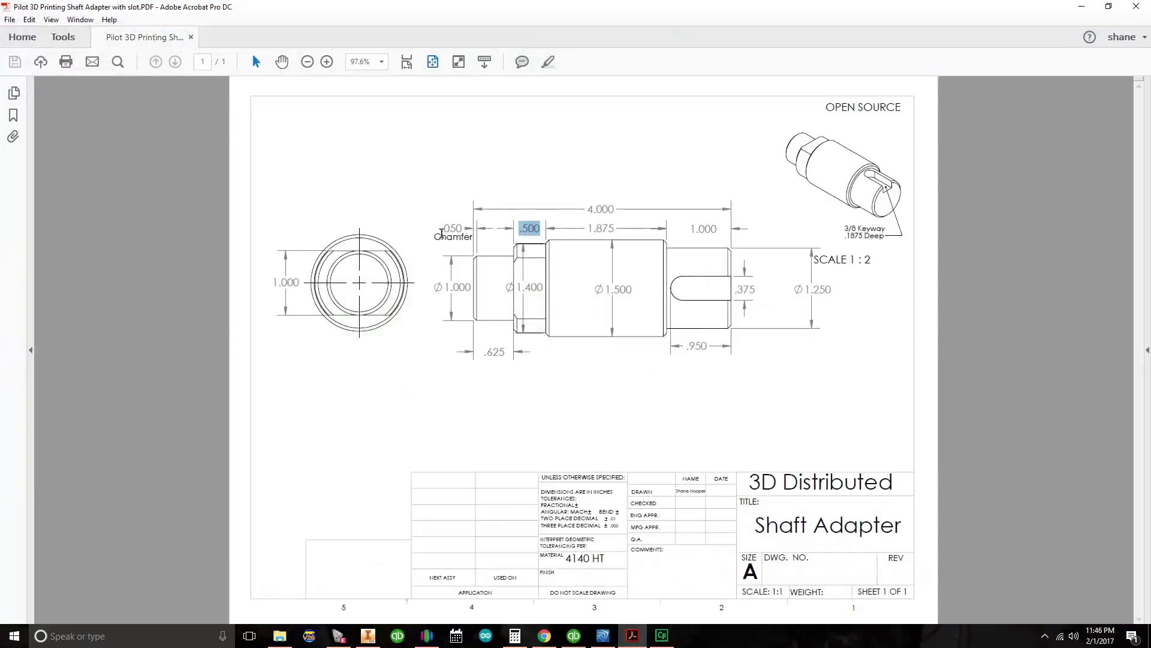
pyautogui.moveTo(438, 237); pyautogui.dragTo(467, 235)
pyautogui.click(456, 232)
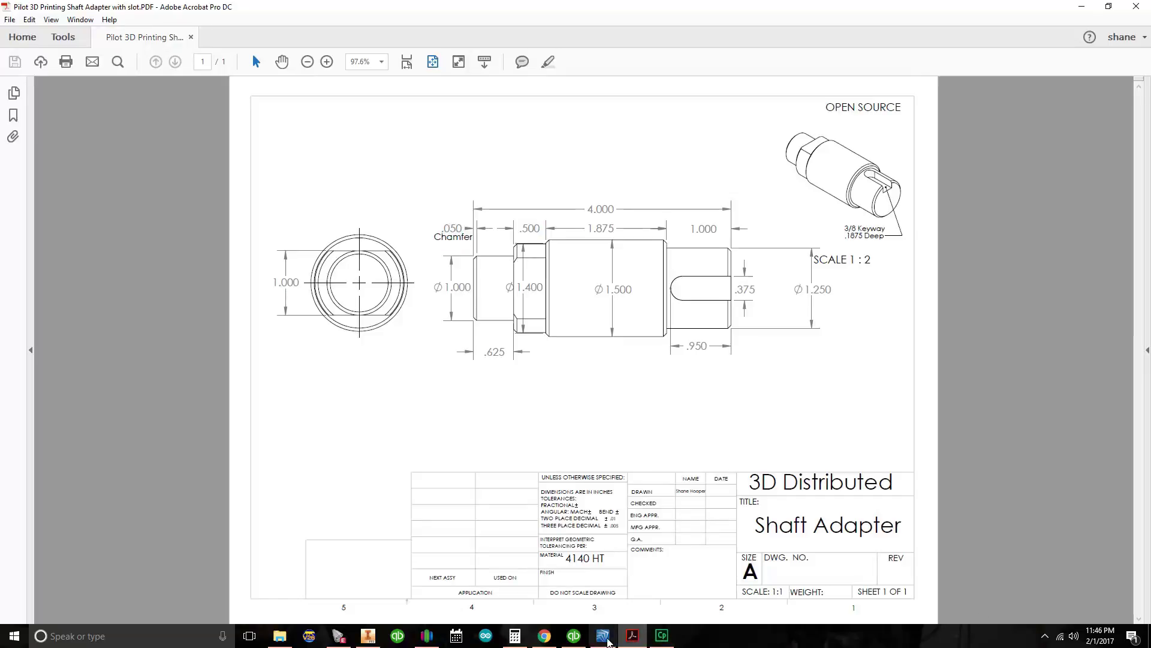
# - Back in SpaceClaim, chamfer the five outer circular edges of the shaft's two ends and shoulders by 0.05 in
pyautogui.click(605, 636)
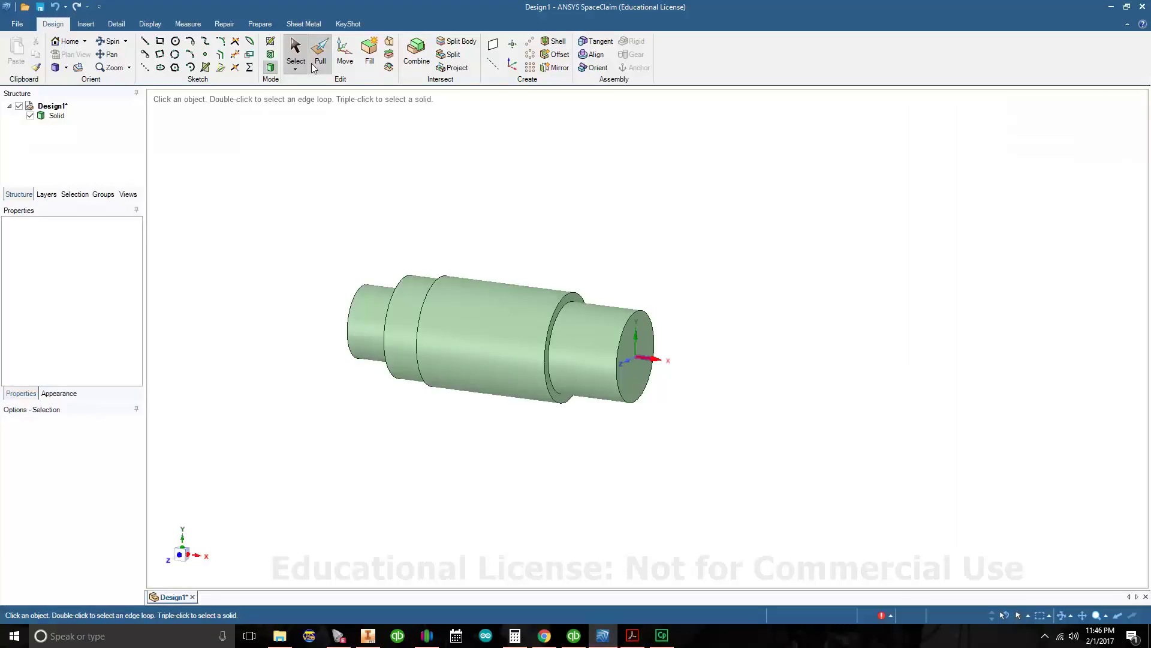
pyautogui.click(327, 49)
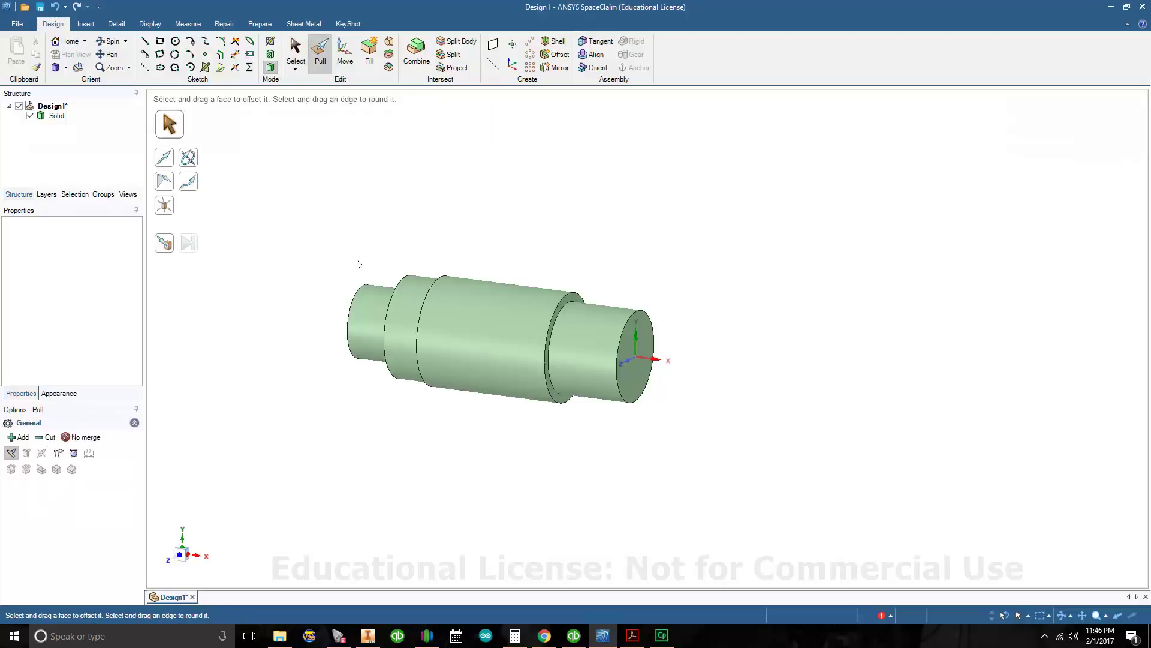
pyautogui.click(362, 290)
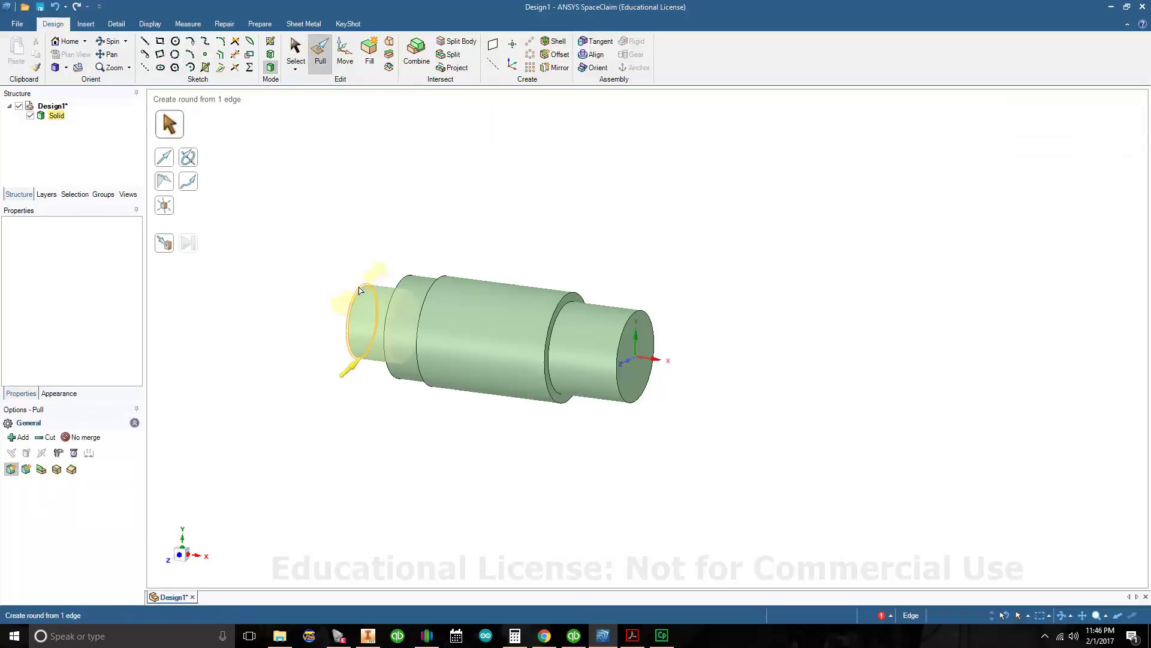
pyautogui.click(361, 292)
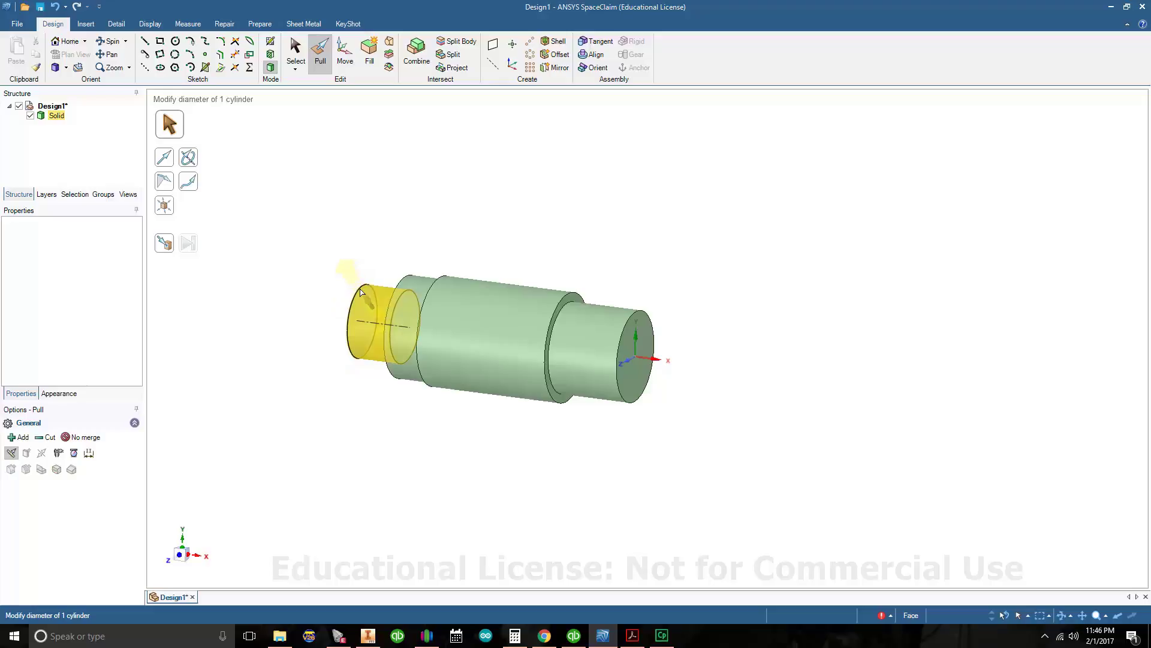
pyautogui.click(357, 291)
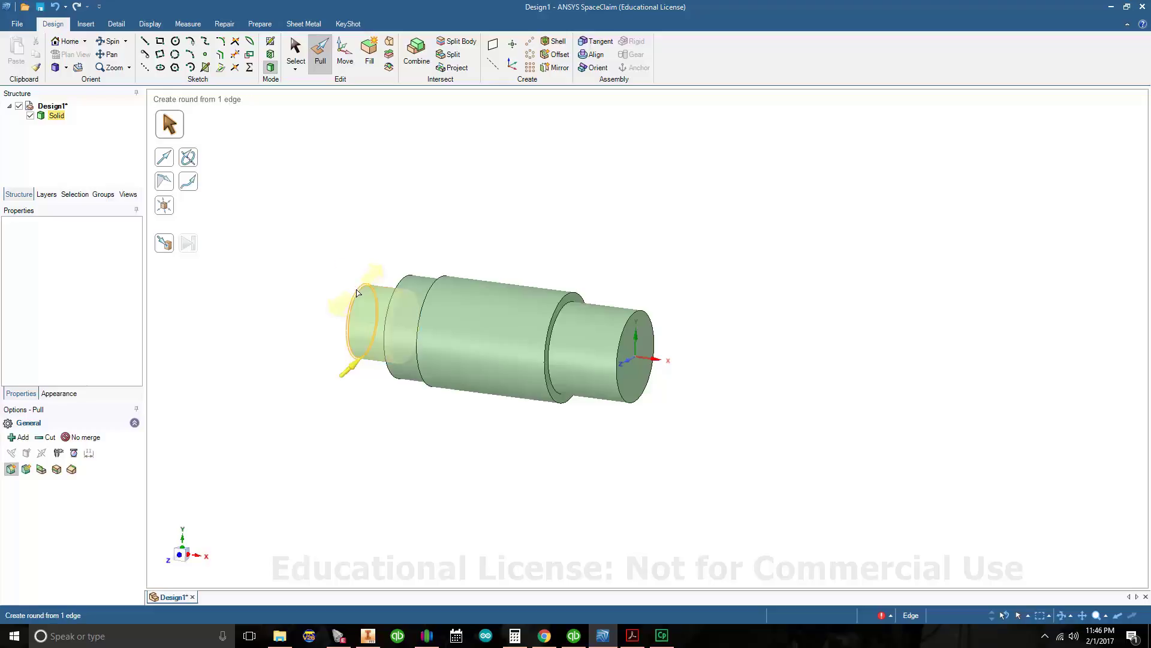
pyautogui.click(357, 292)
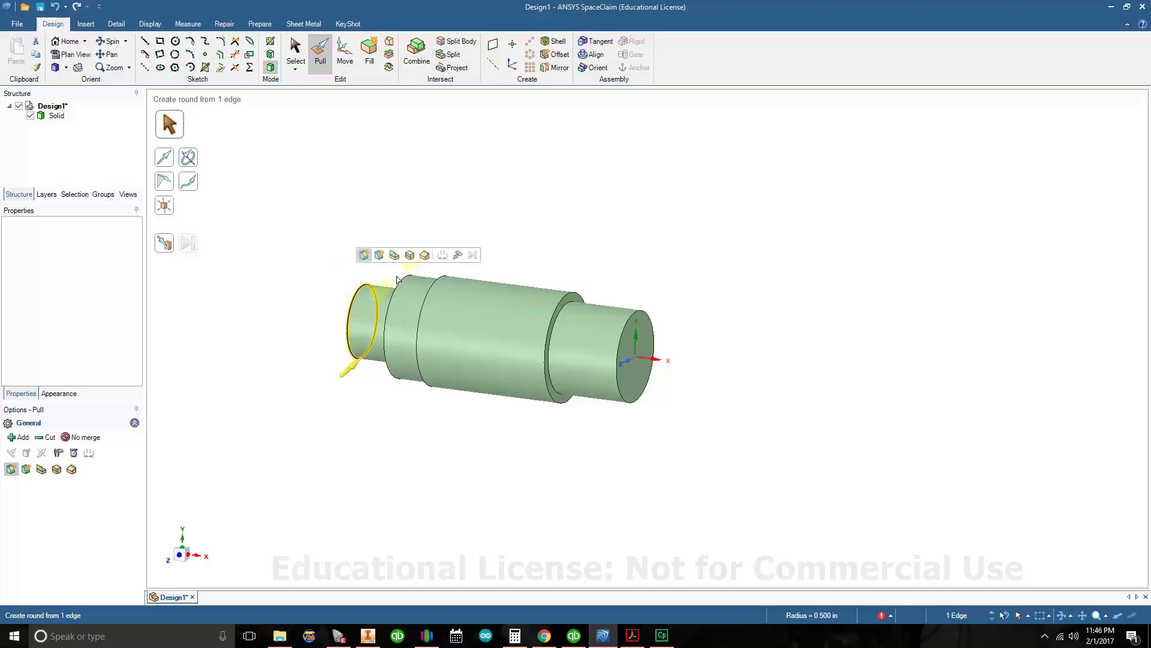
pyautogui.keyDown('ctrl'); pyautogui.click(401, 280); pyautogui.keyUp('ctrl')
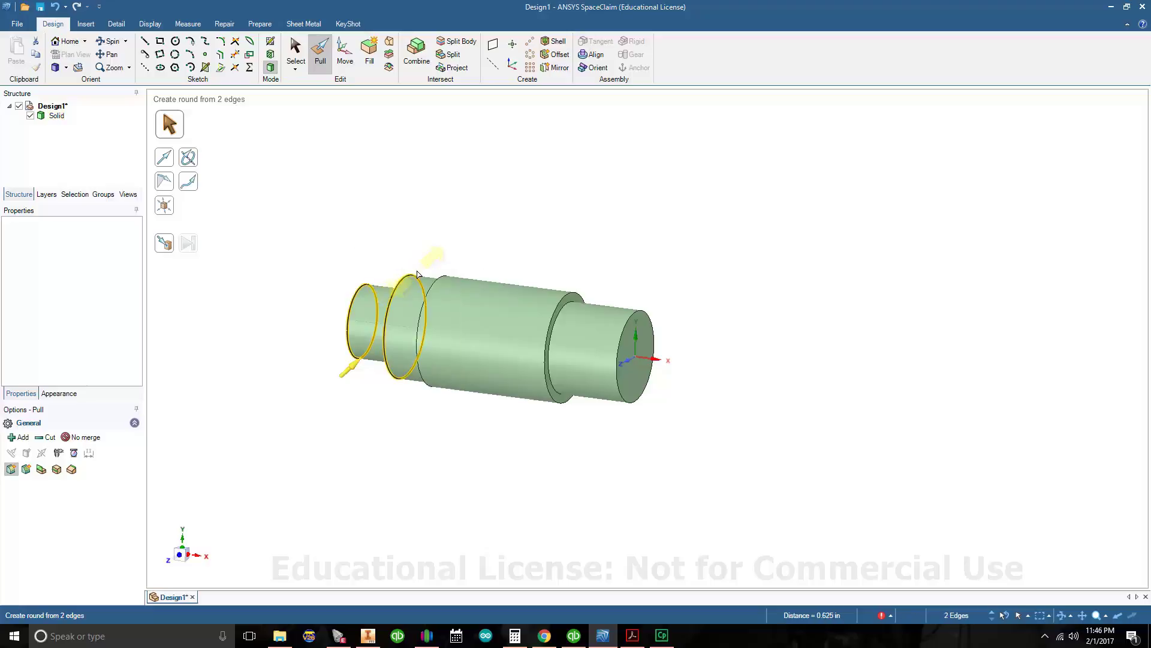
pyautogui.keyDown('ctrl'); pyautogui.click(440, 277); pyautogui.keyUp('ctrl')
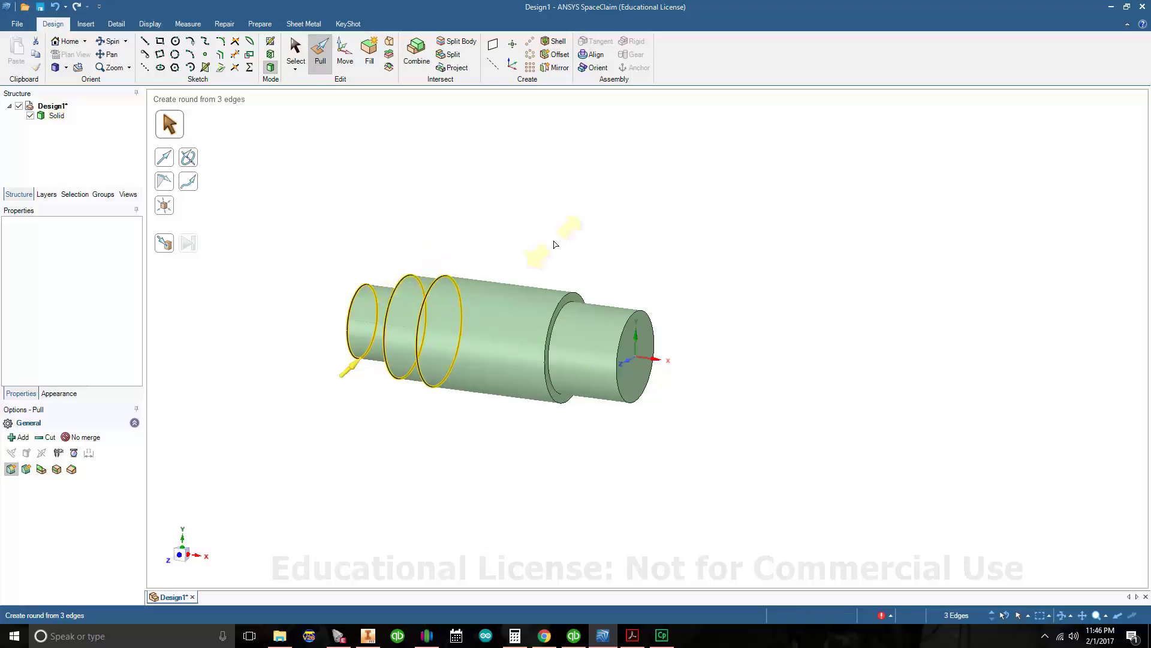
pyautogui.keyDown('ctrl'); pyautogui.click(579, 294); pyautogui.keyUp('ctrl')
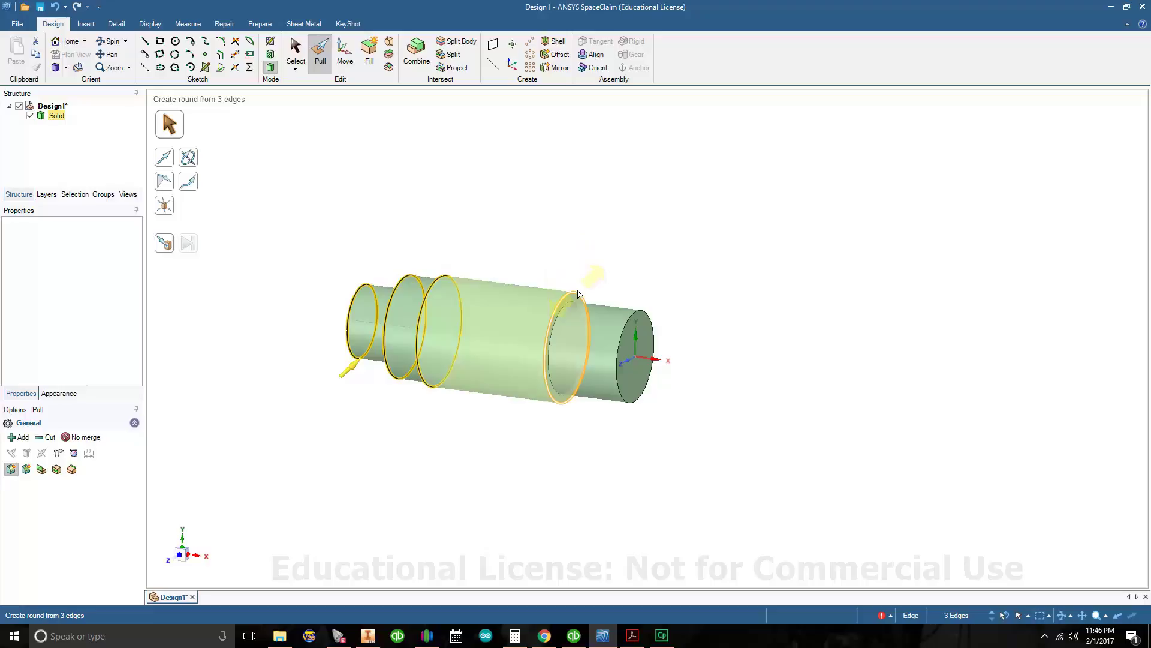
pyautogui.keyDown('ctrl'); pyautogui.click(644, 313); pyautogui.keyUp('ctrl')
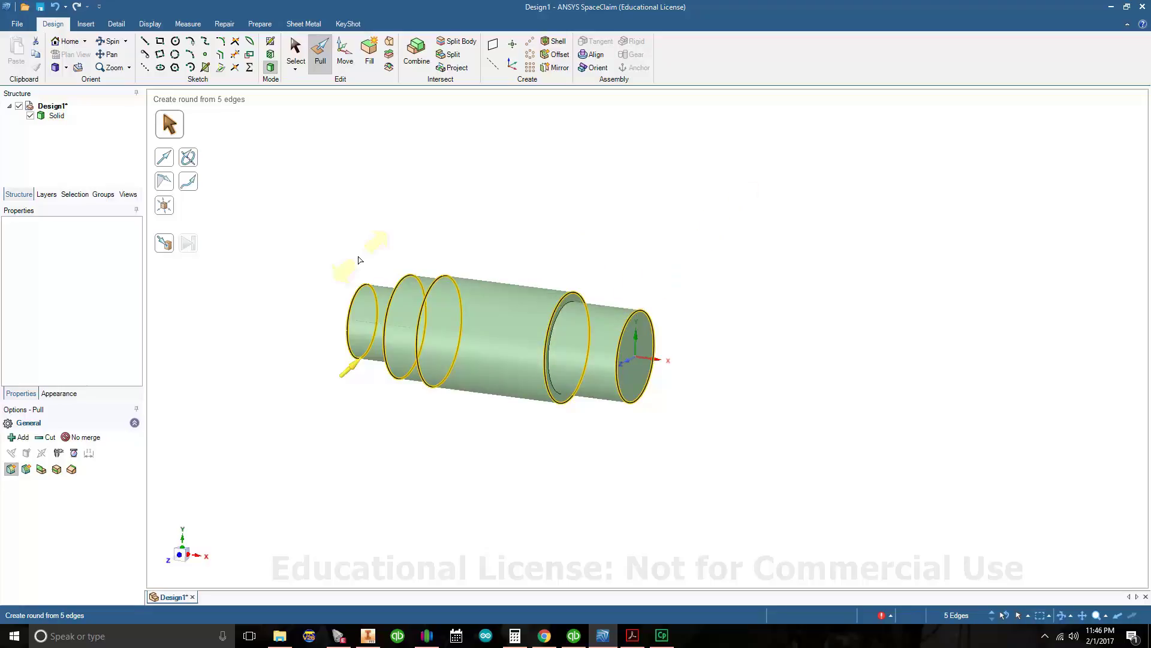
pyautogui.click(26, 470)
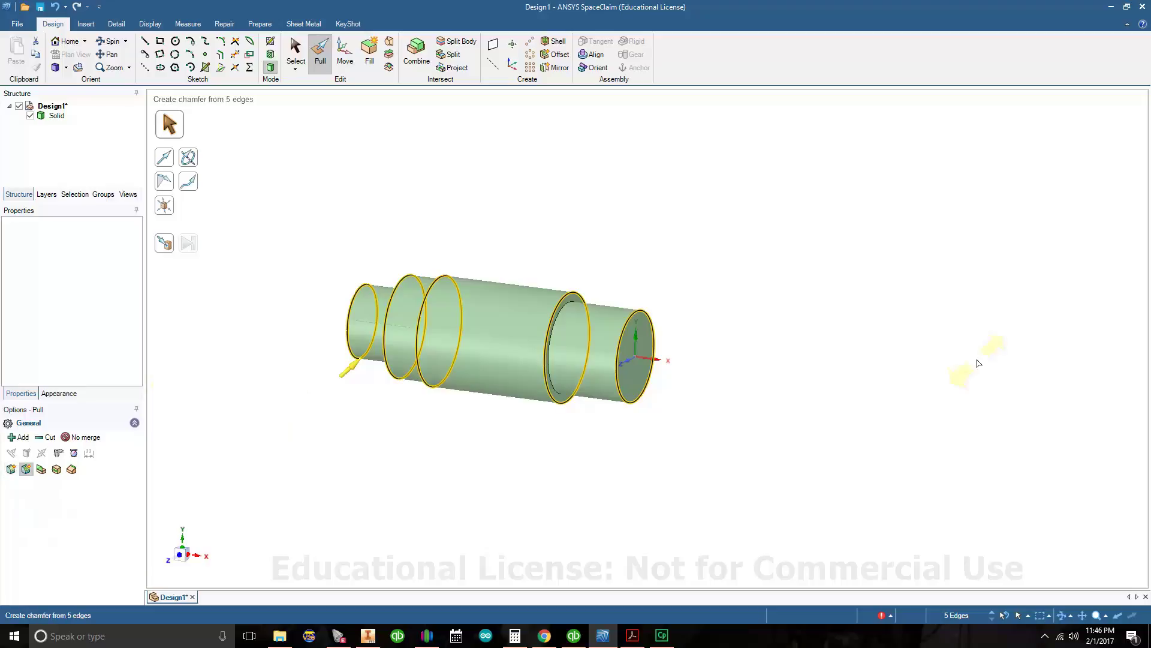
pyautogui.press('space')
pyautogui.write('.05')
pyautogui.press('Return')
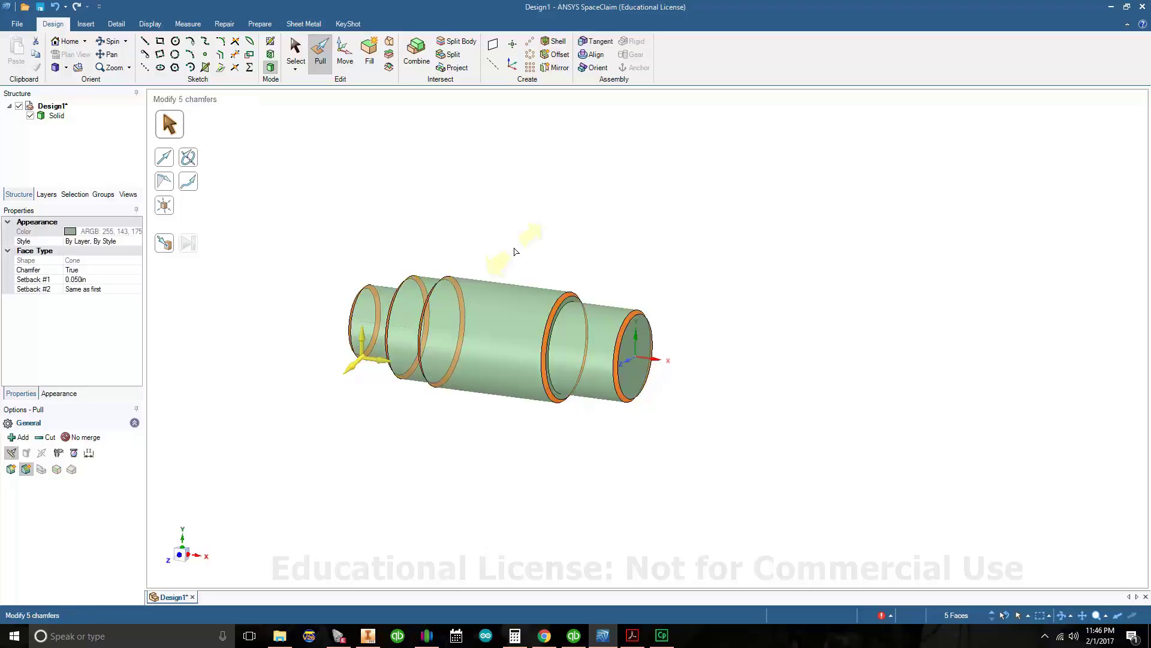
pyautogui.press('Escape')
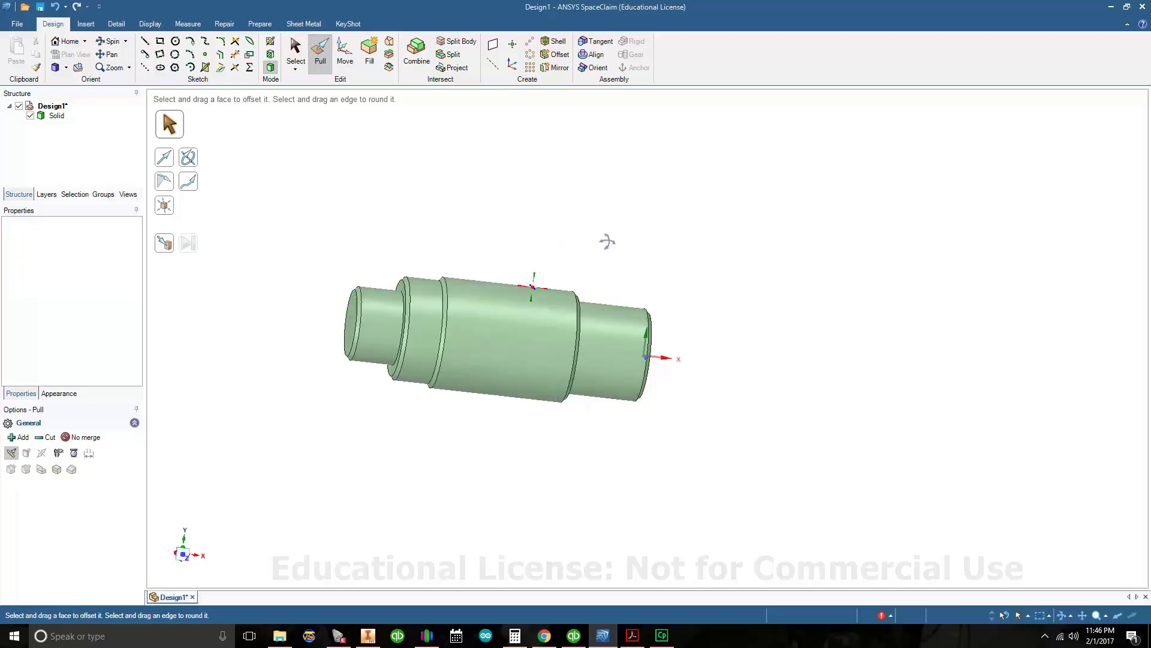
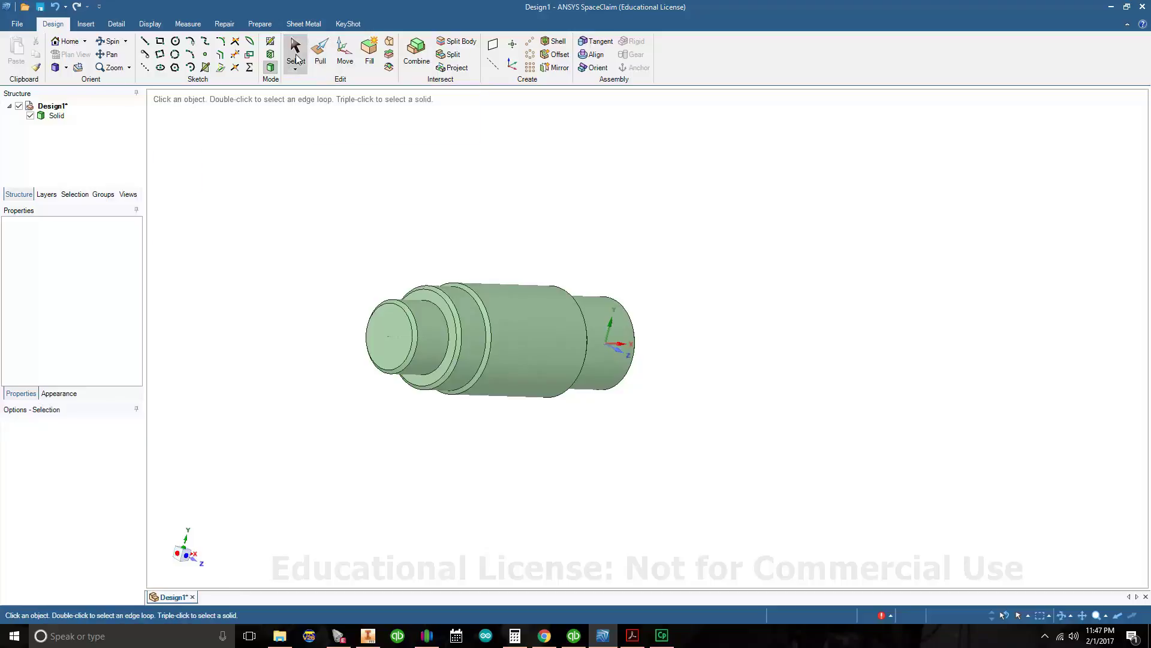
# - On the ring-shaped shoulder beside the 1 in end, sketch a rectangle about 2.125 in wide and 0.75 in tall, its lower edge 0.5 in above the axis
pyautogui.click(432, 303)
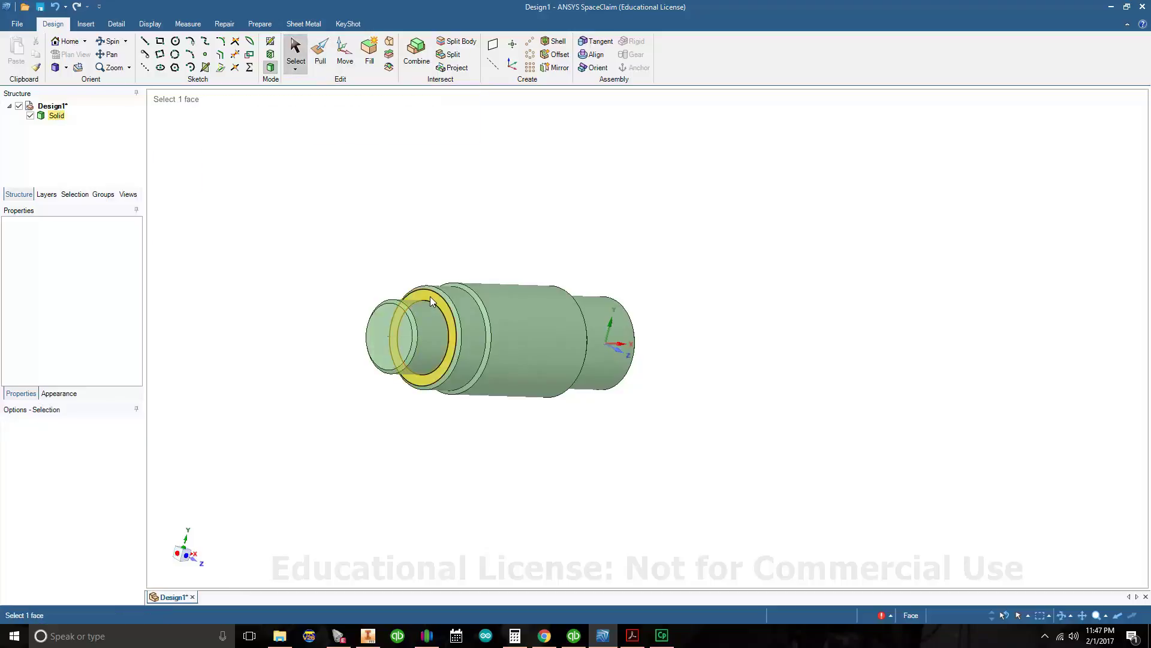
pyautogui.click(430, 296)
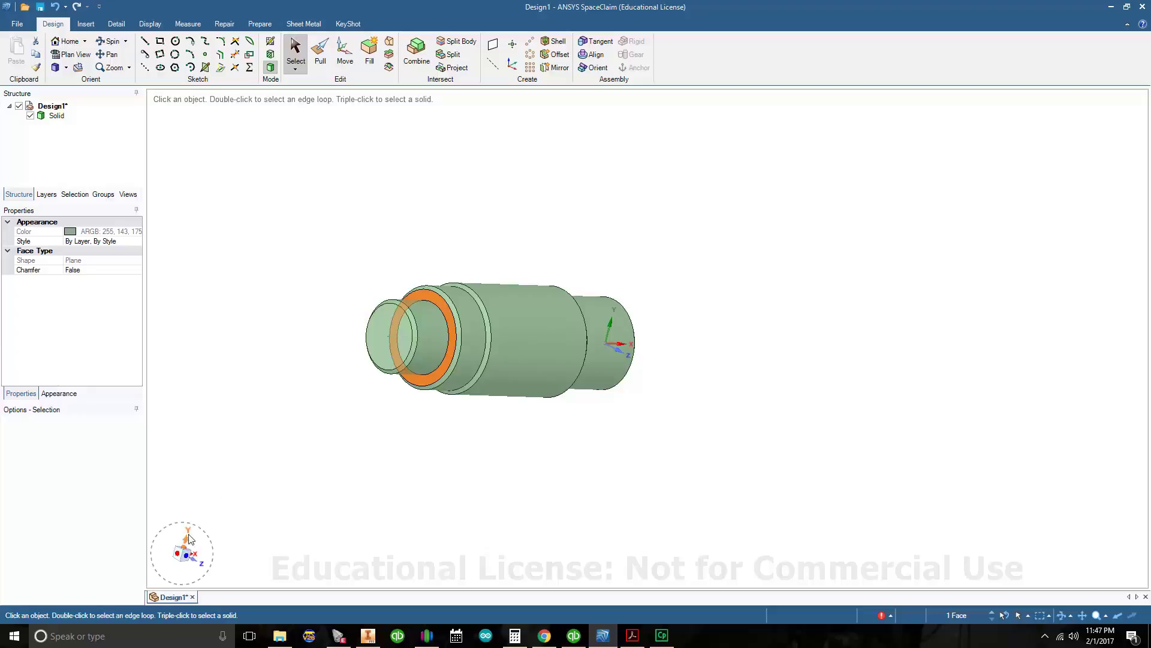
pyautogui.click(178, 555)
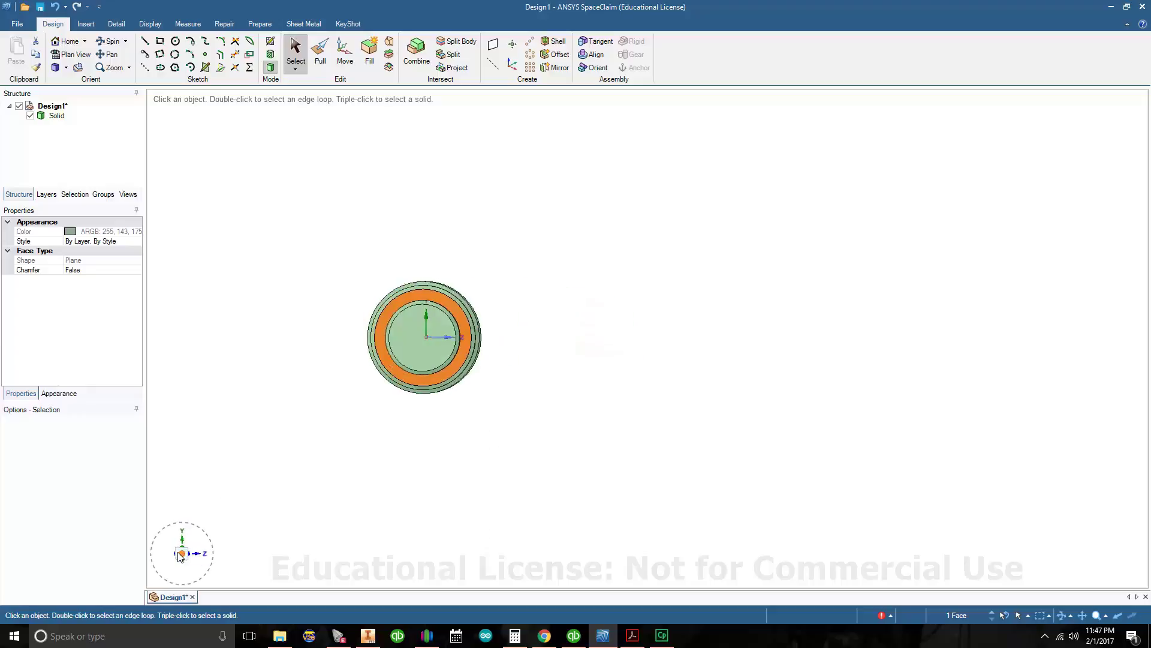
pyautogui.click(146, 44)
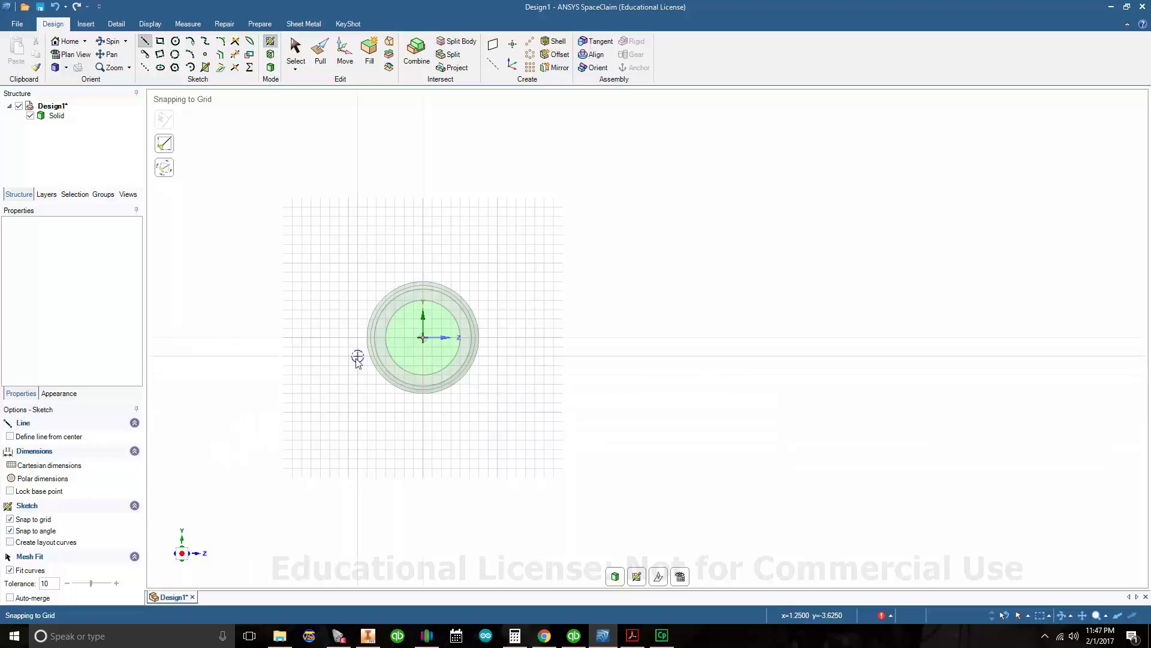
pyautogui.click(421, 337)
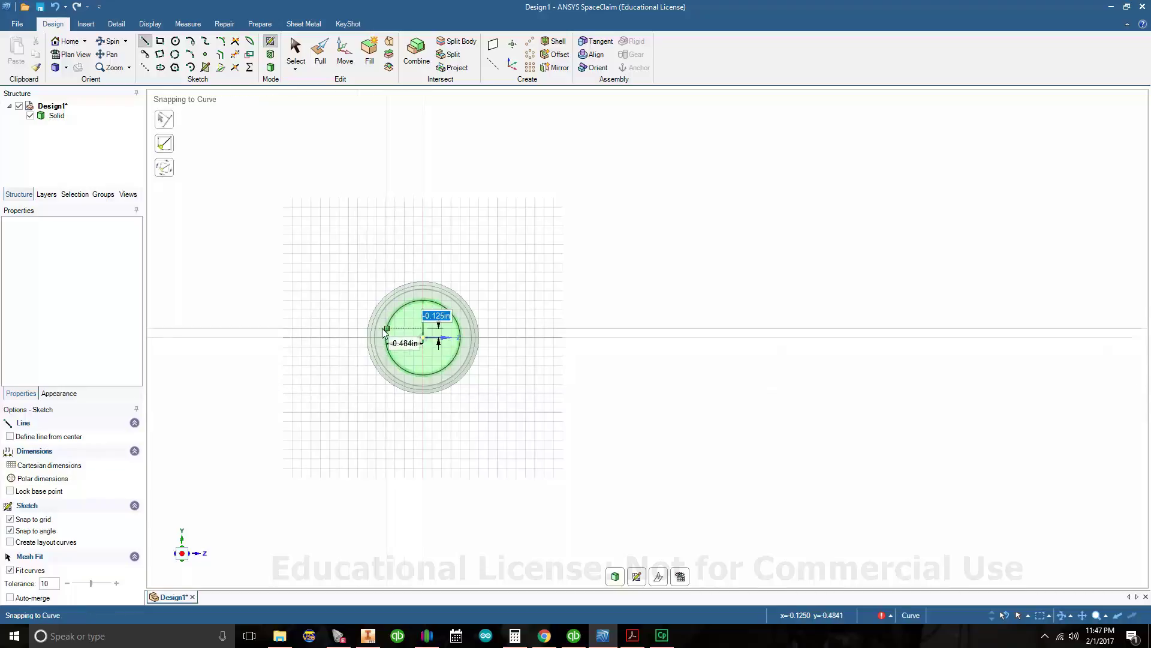
pyautogui.click(349, 300)
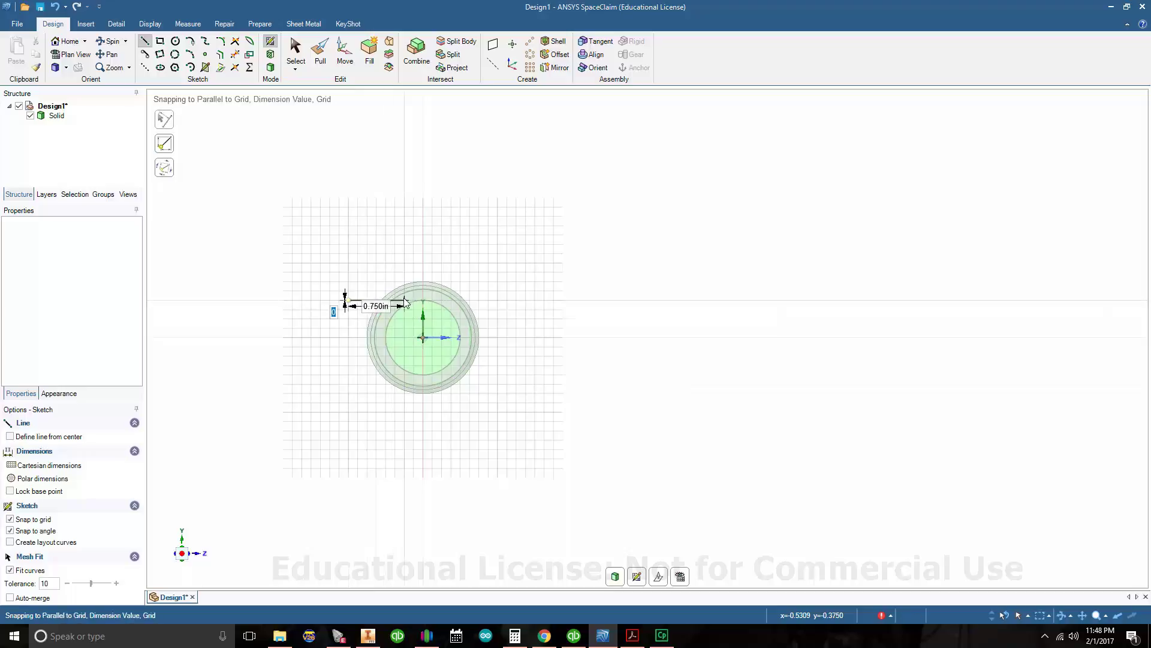
pyautogui.click(507, 300)
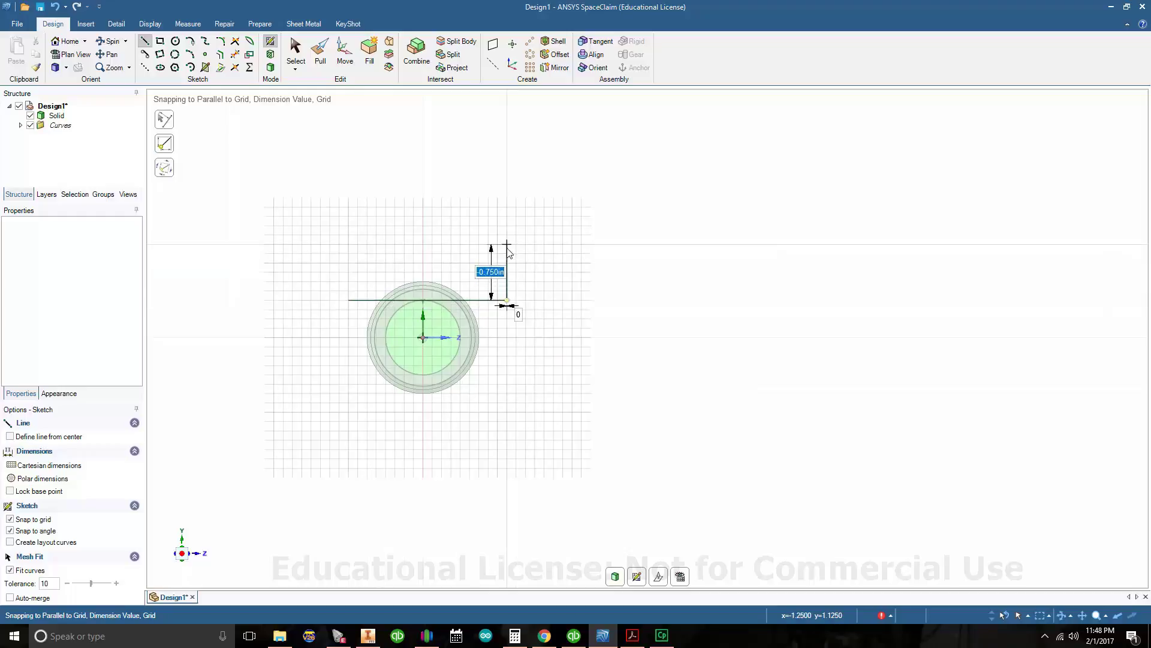
pyautogui.click(507, 244)
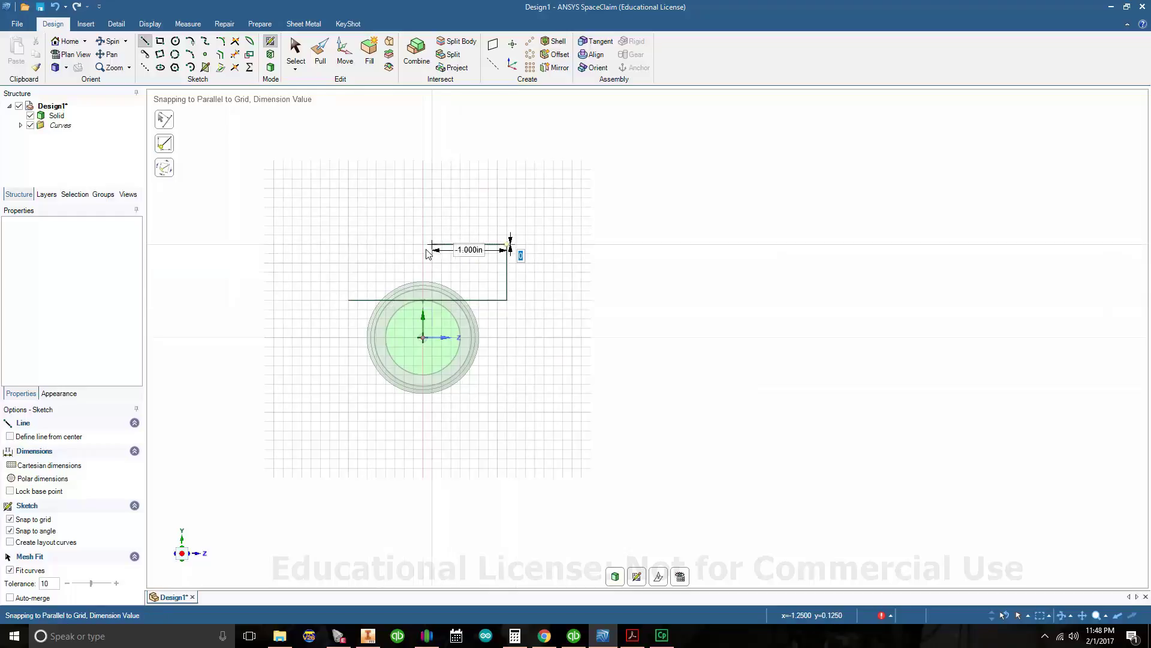
pyautogui.click(347, 245)
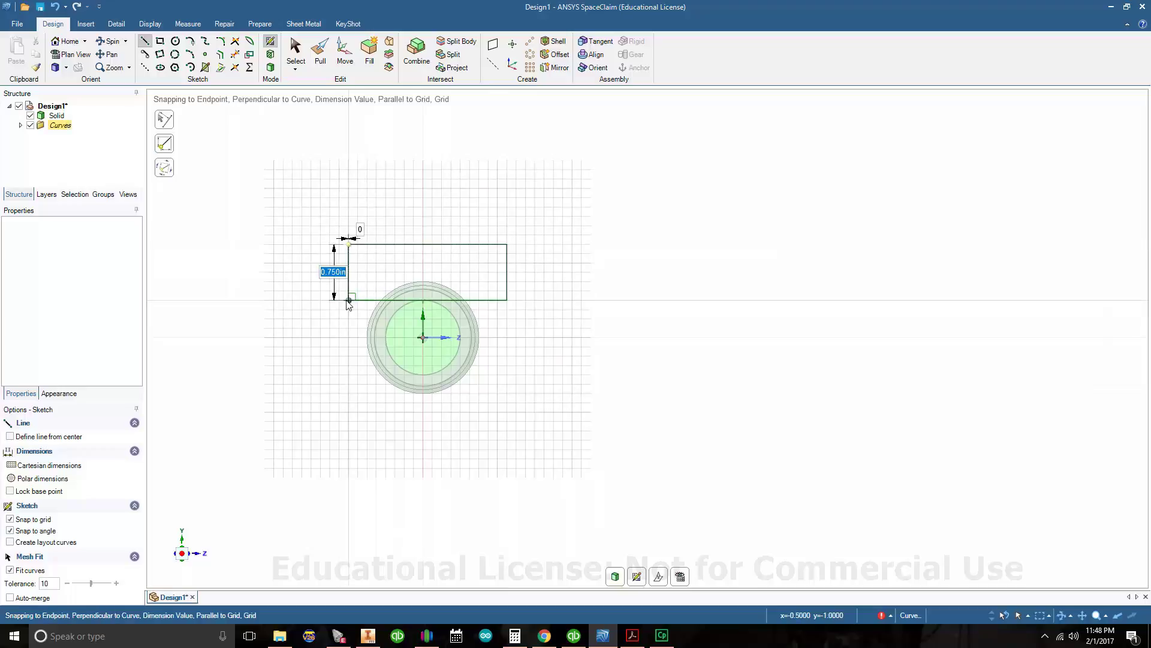
pyautogui.click(349, 300)
pyautogui.press('Escape')
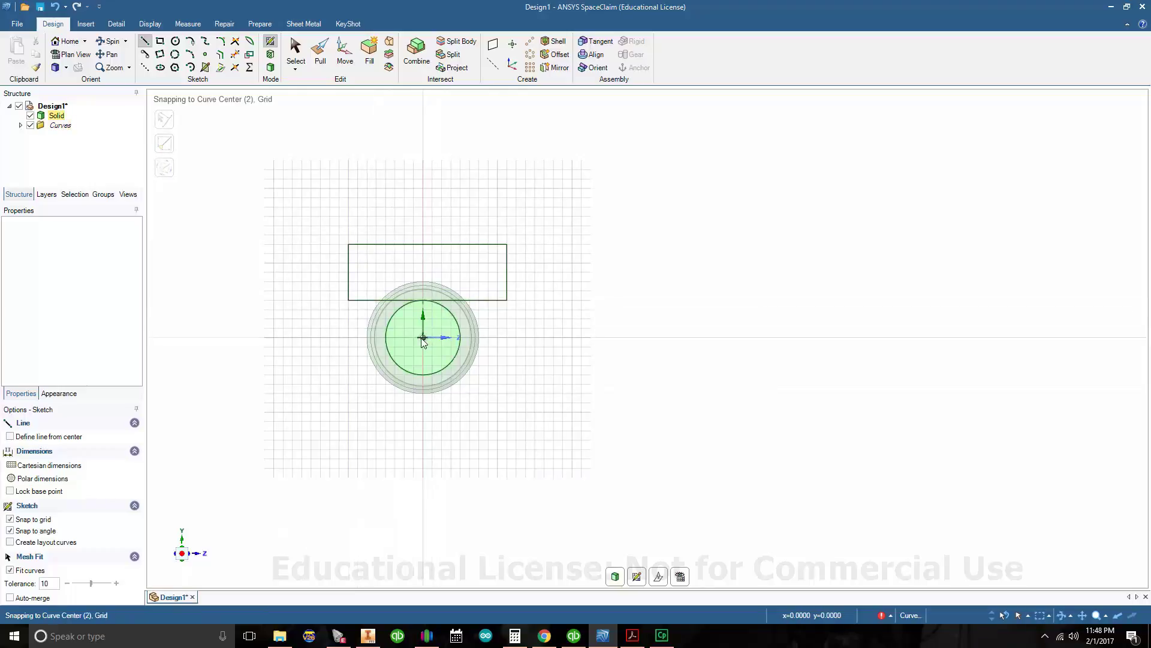
pyautogui.click(348, 300)
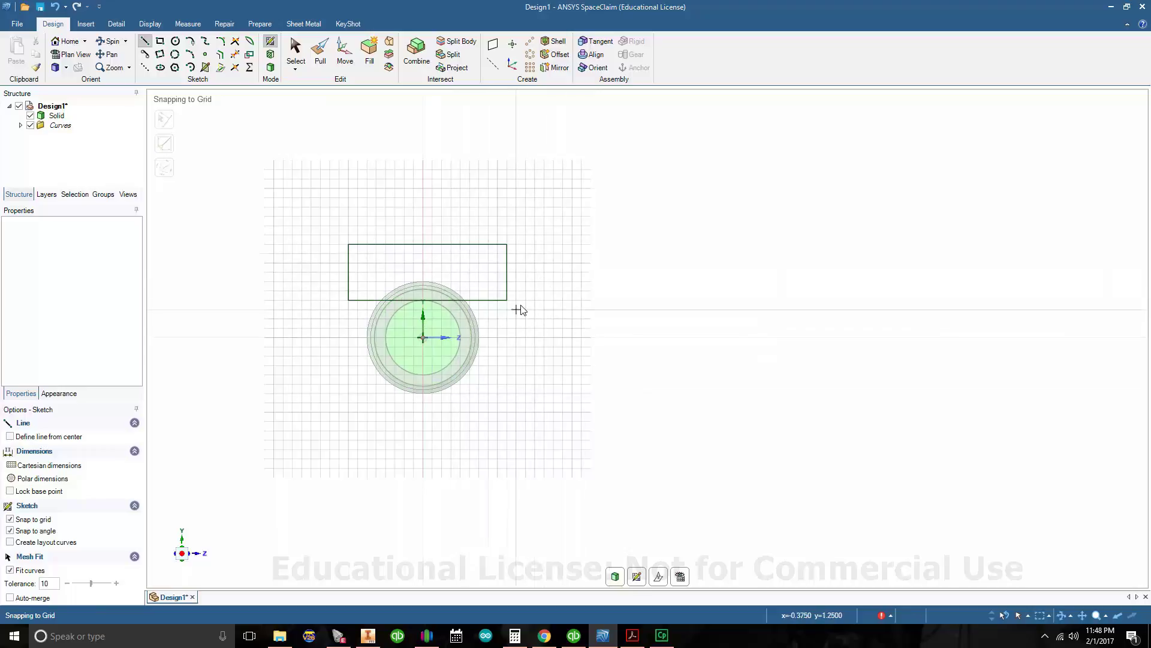
# - Recheck the flats' spacing on the PDF drawing and sketch a rectangle about 2.25 by 0.625 in, its upper edge 0.5 in below the shaft axis
pyautogui.click(630, 635)
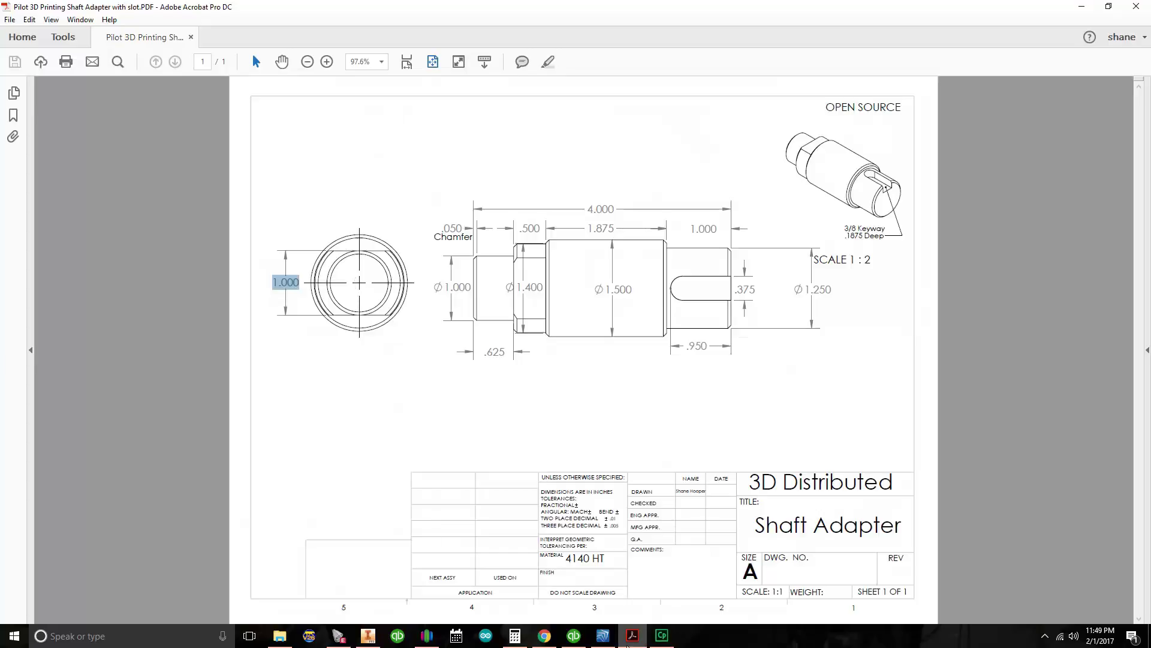
pyautogui.click(607, 637)
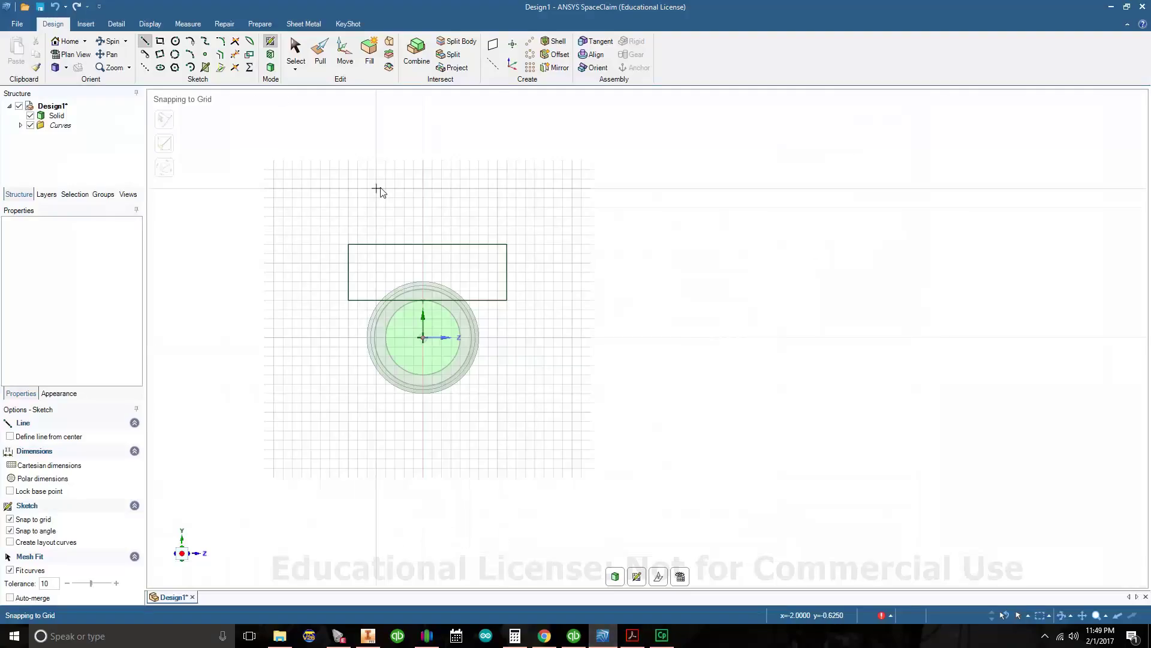
pyautogui.click(145, 42)
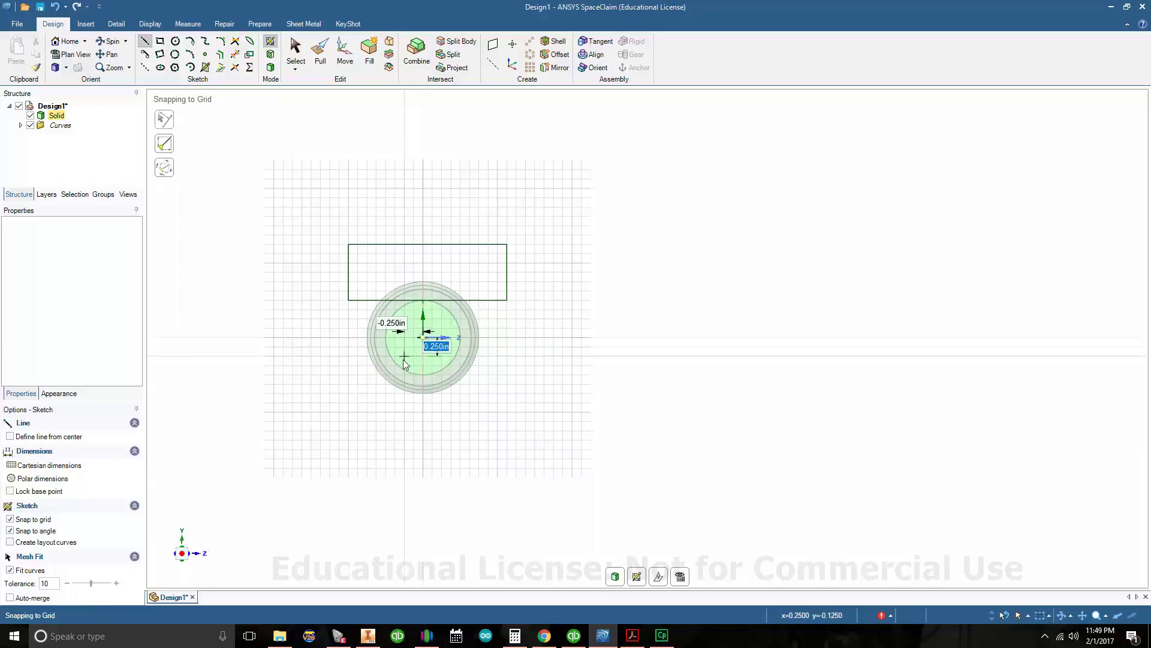
pyautogui.click(340, 376)
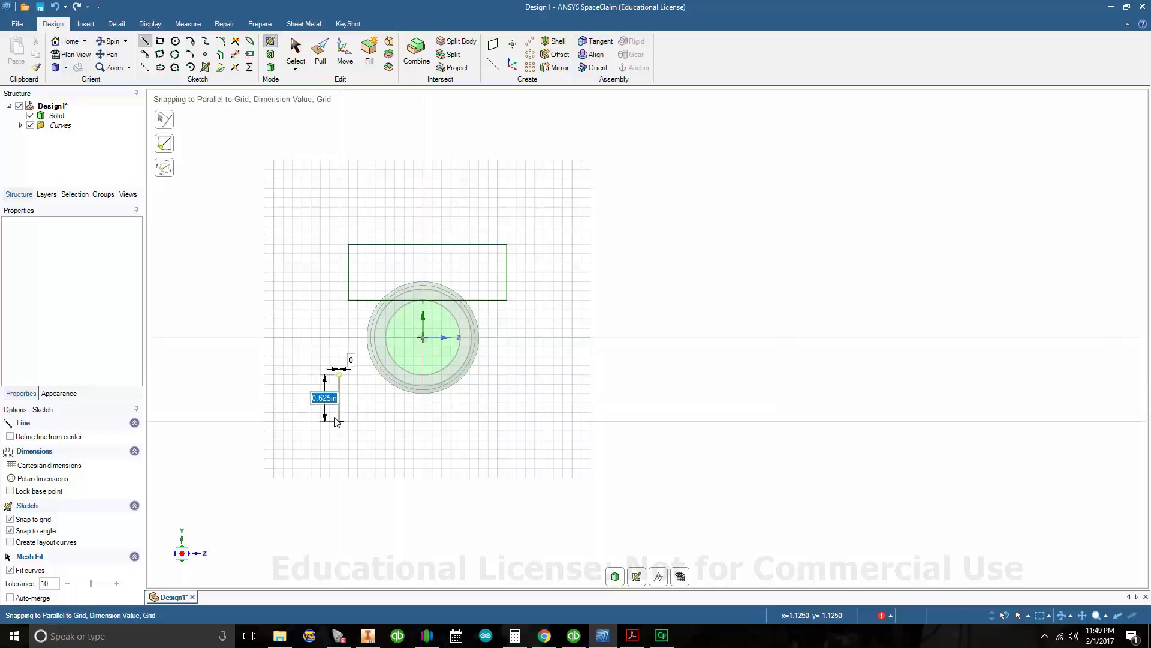
pyautogui.click(508, 376)
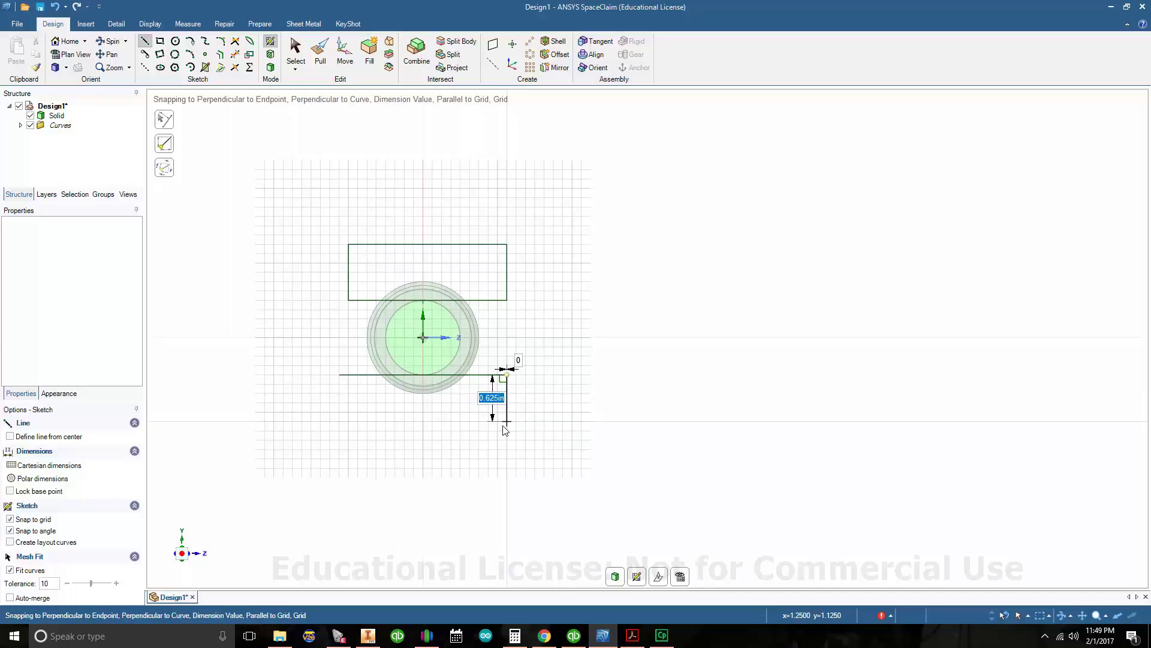
pyautogui.click(506, 422)
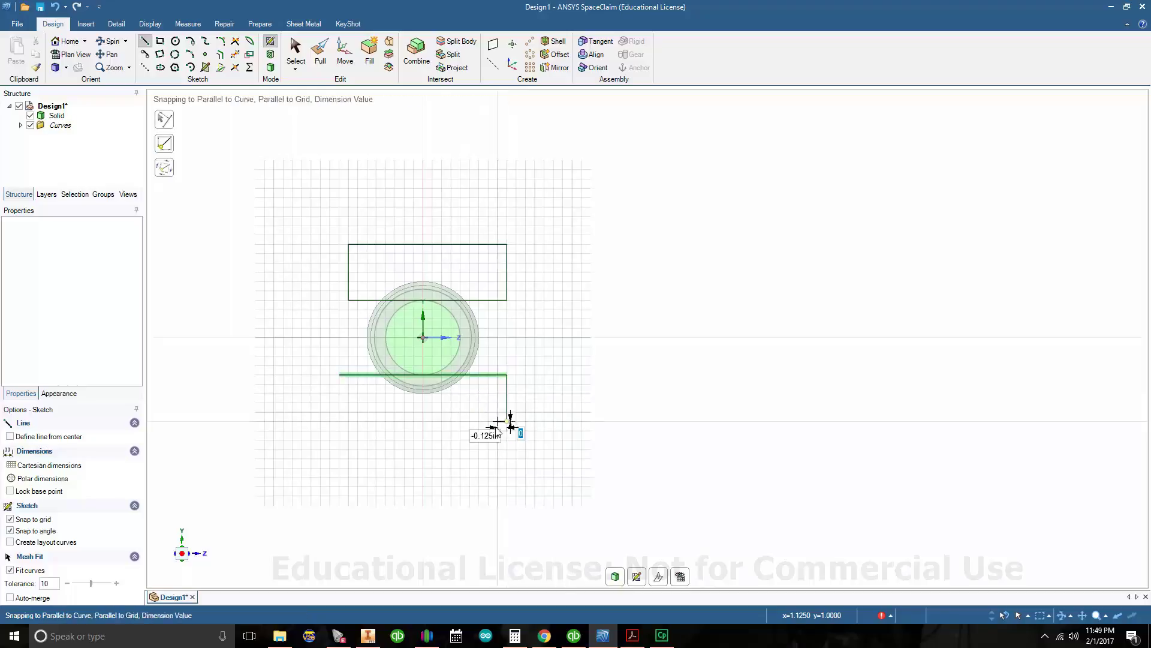
pyautogui.click(339, 423)
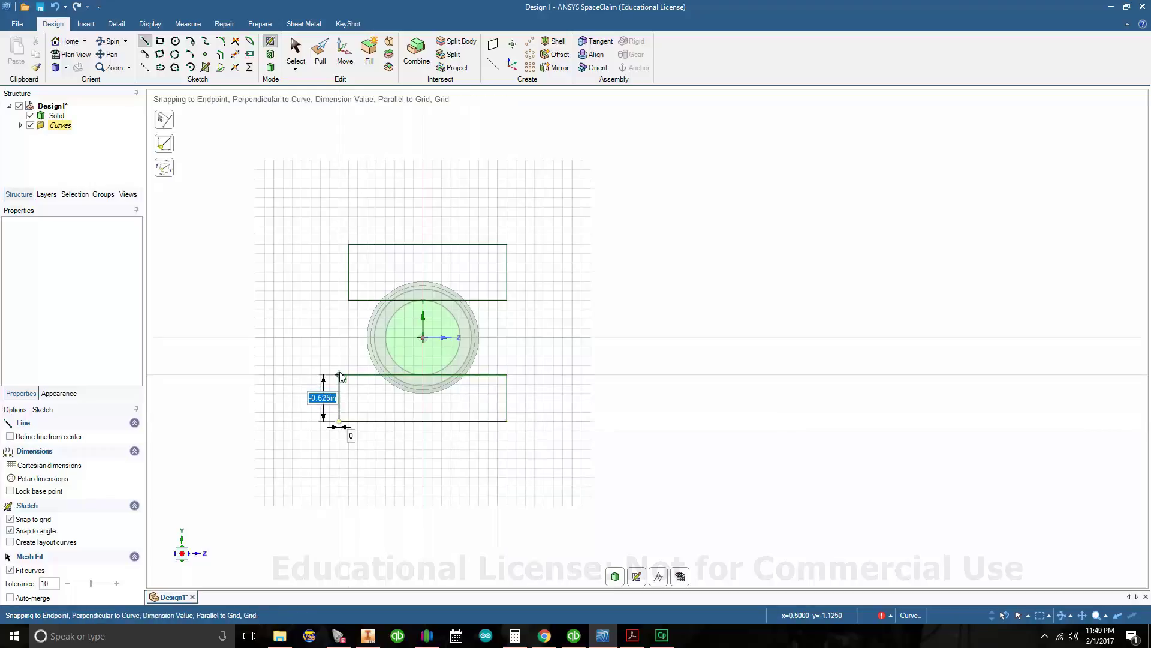
pyautogui.click(339, 375)
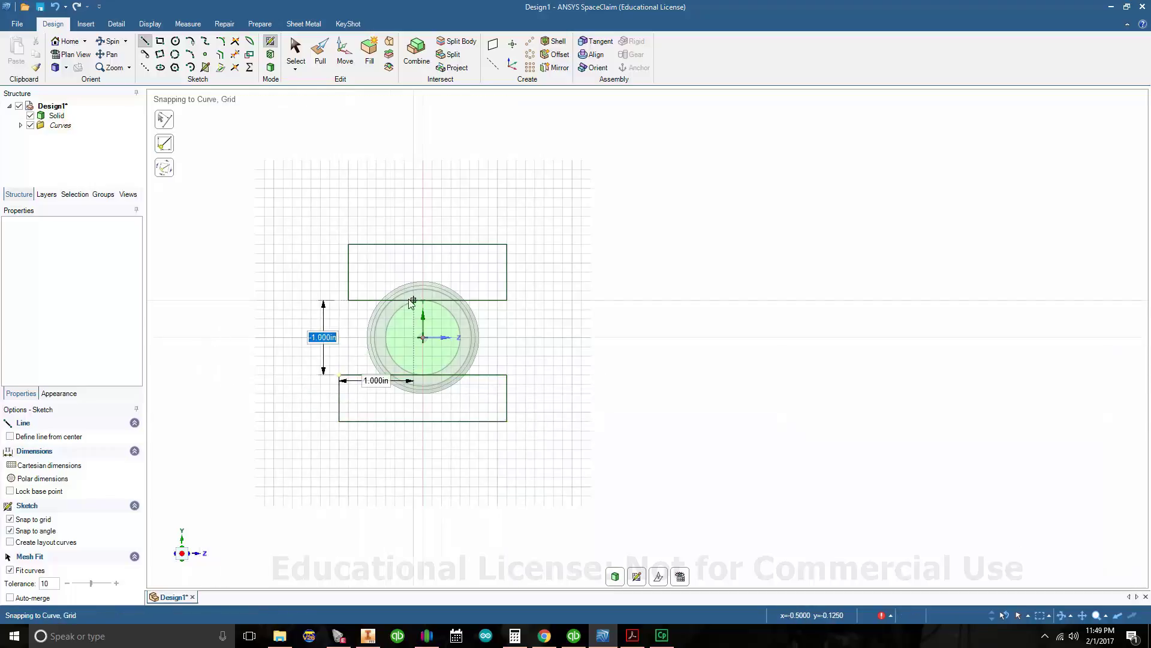
pyautogui.press('Escape')
pyautogui.press('Escape')
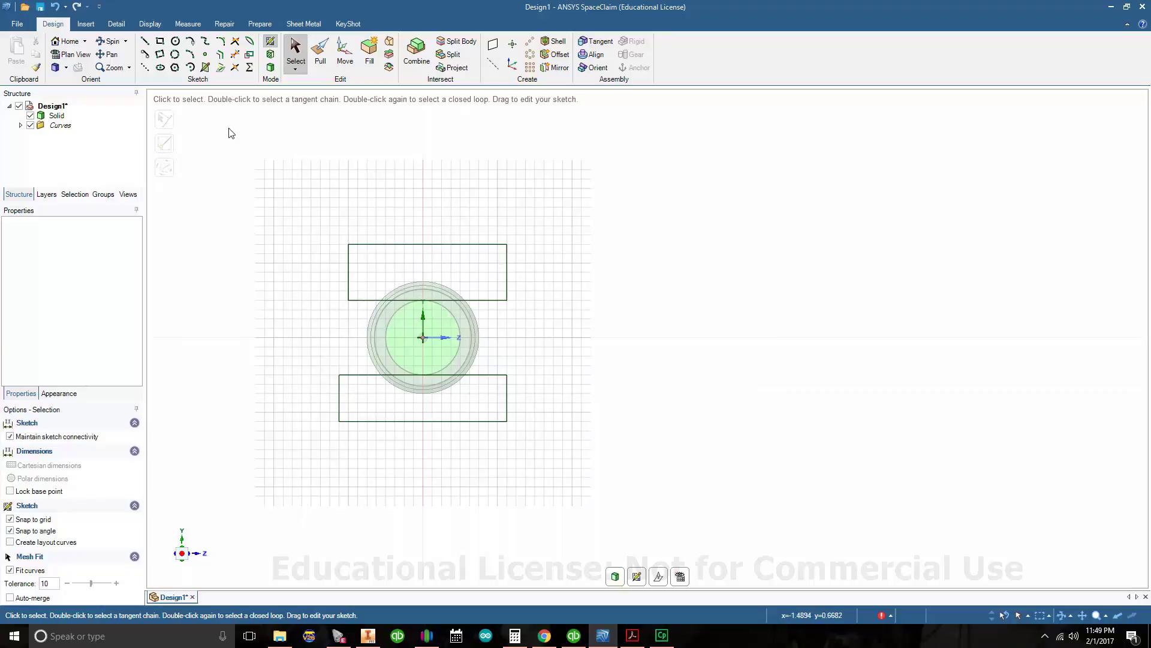
# - Select both sketched rectangles, including the circular segments where they overlap the shoulder, for a Pull with the Cut option
pyautogui.click(320, 62)
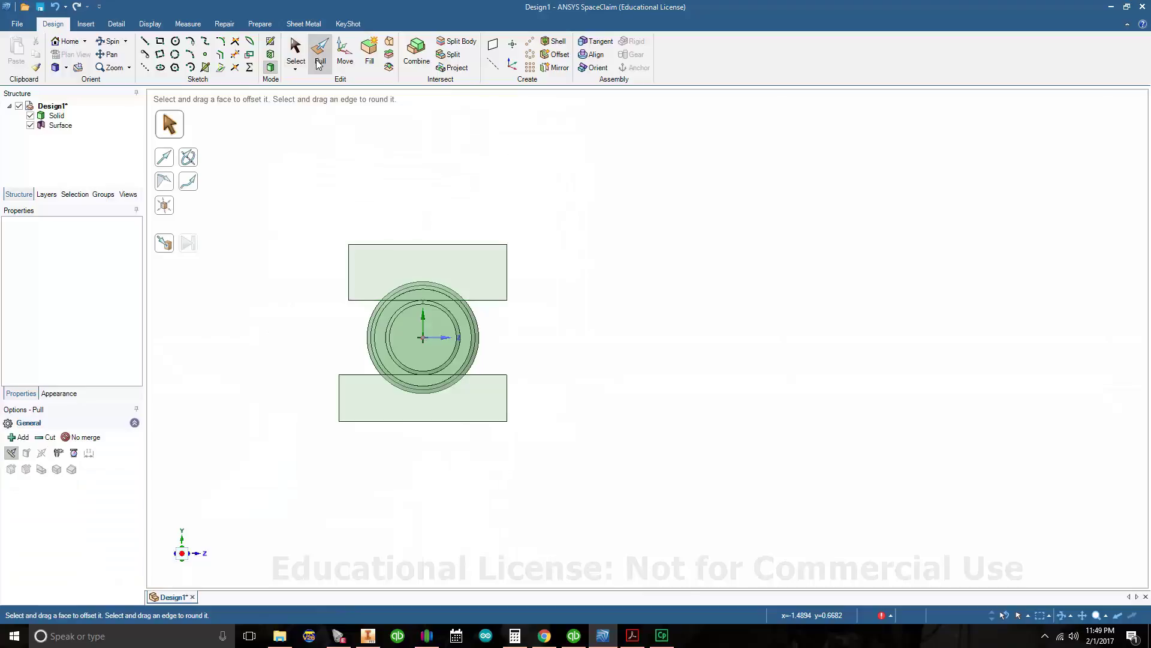
pyautogui.click(428, 281)
pyautogui.click(427, 293)
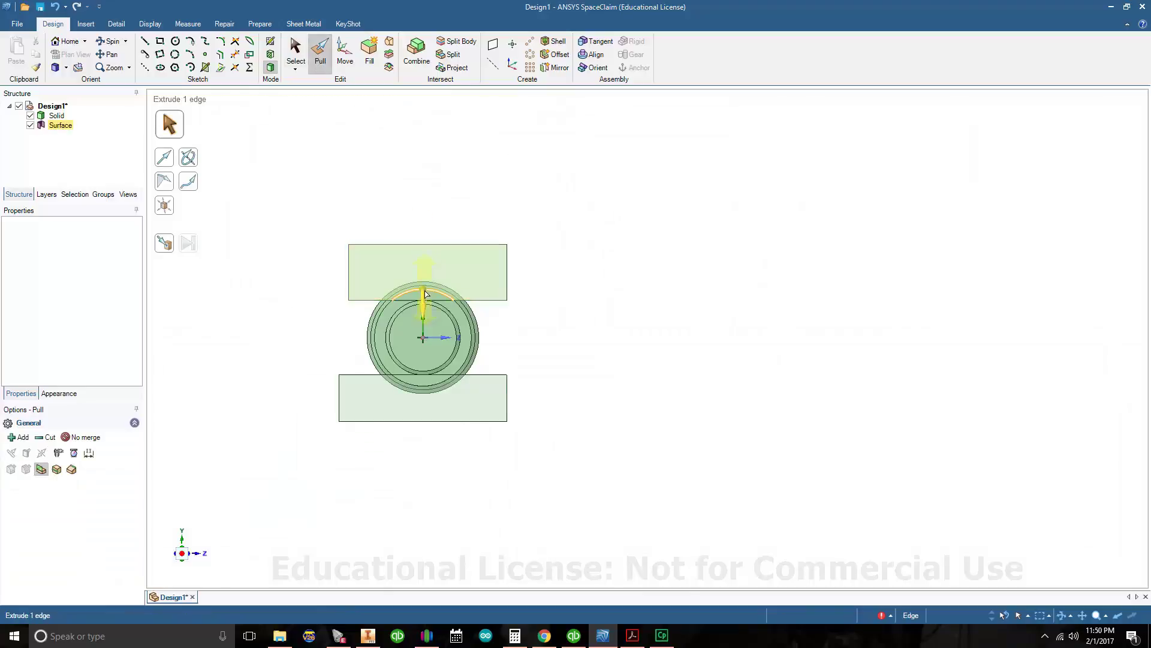
pyautogui.click(393, 292)
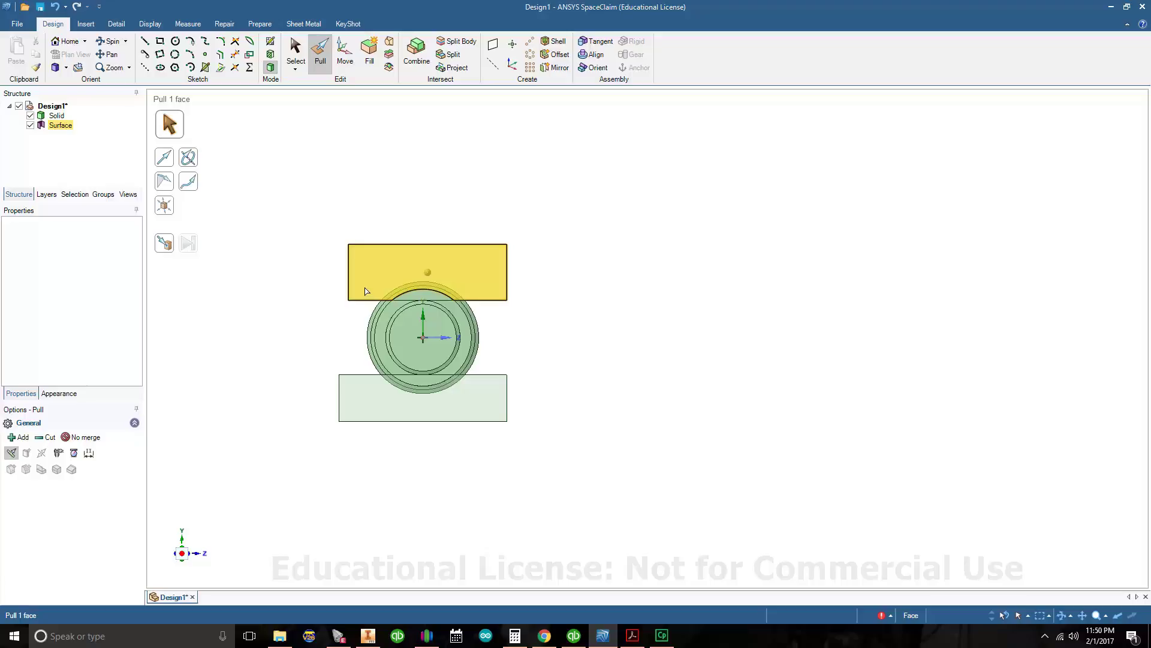
pyautogui.click(367, 292)
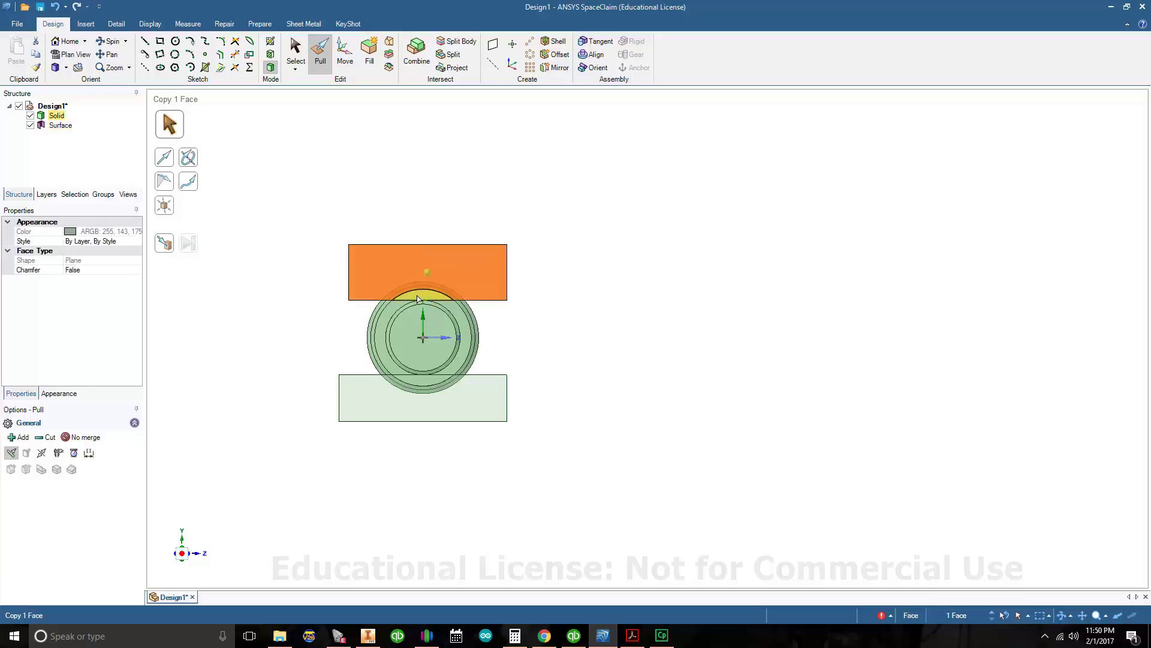
pyautogui.keyDown('ctrl'); pyautogui.click(372, 407); pyautogui.keyUp('ctrl')
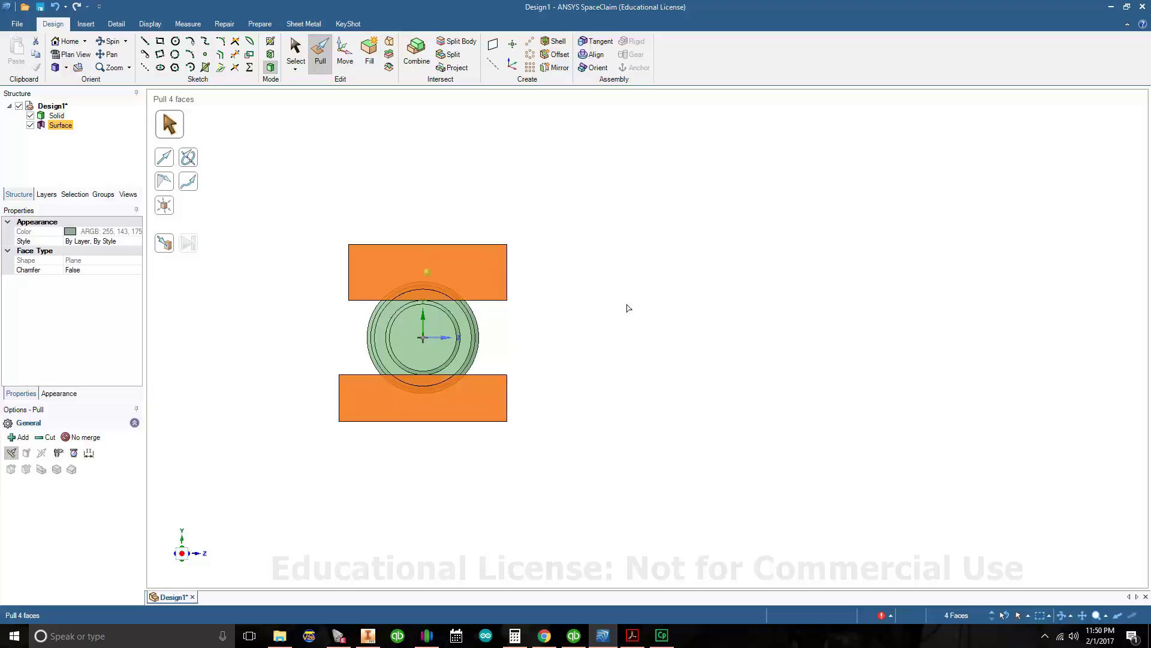
pyautogui.moveTo(676, 300); pyautogui.dragTo(530, 313, button='middle')
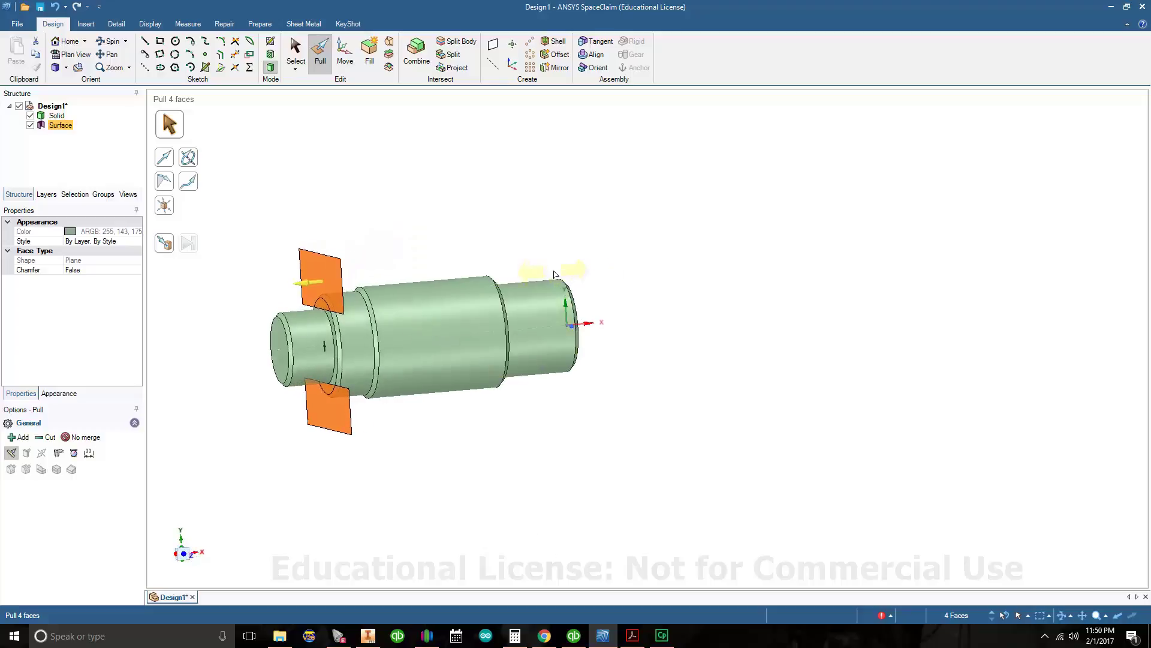
pyautogui.click(45, 438)
# - Check the flats' length on the PDF drawing and cut the selected profiles 0.5 in along the 1.4 in step
pyautogui.click(632, 635)
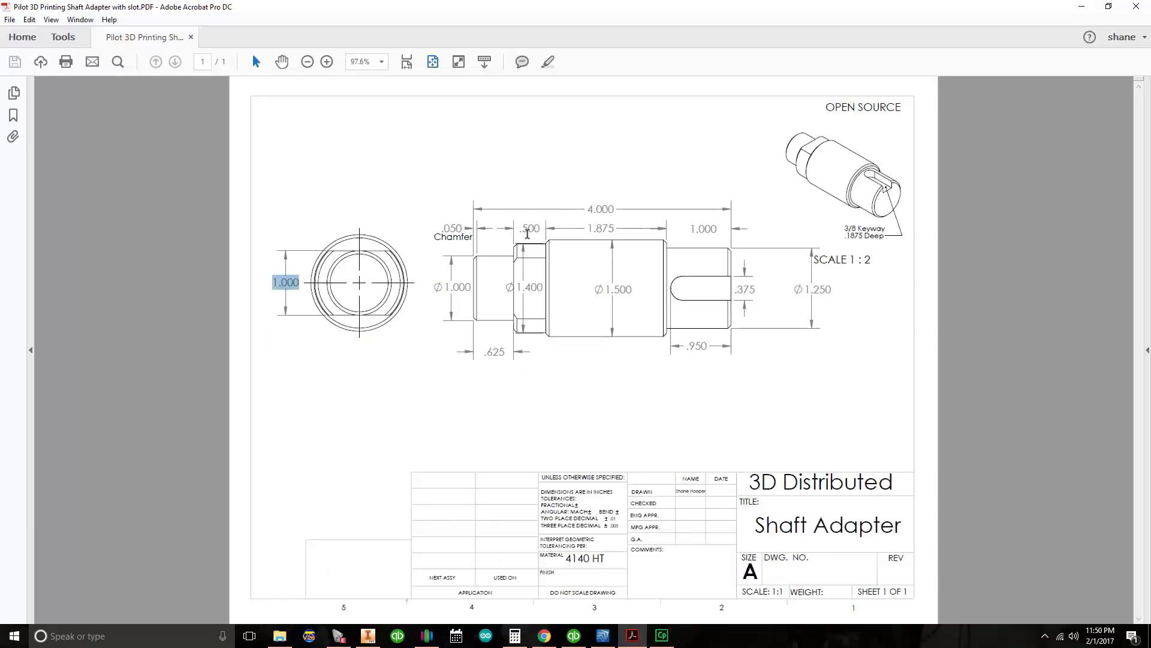
pyautogui.moveTo(521, 228); pyautogui.dragTo(540, 228)
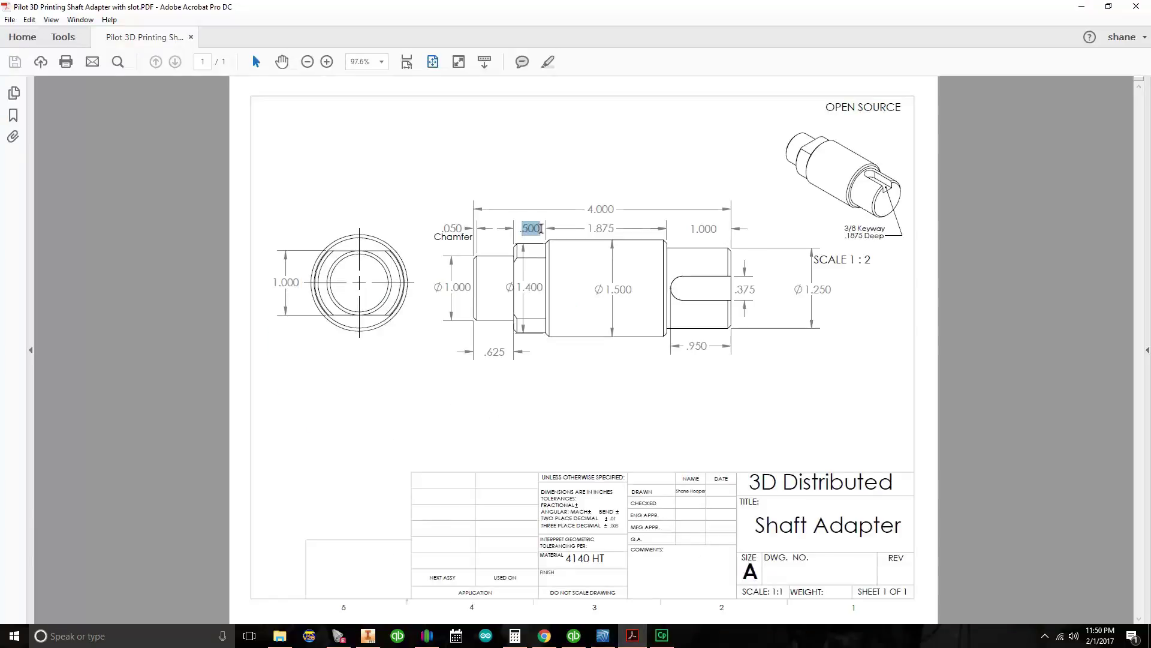
pyautogui.click(614, 643)
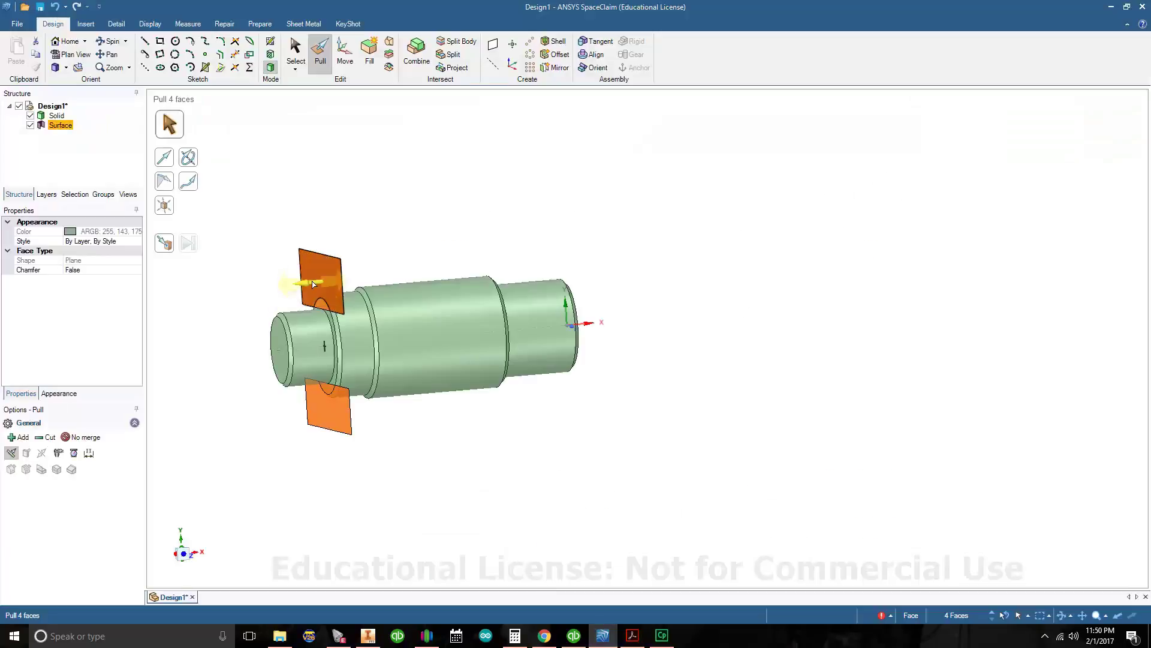
pyautogui.moveTo(311, 285); pyautogui.dragTo(322, 284)
pyautogui.write('.500in')
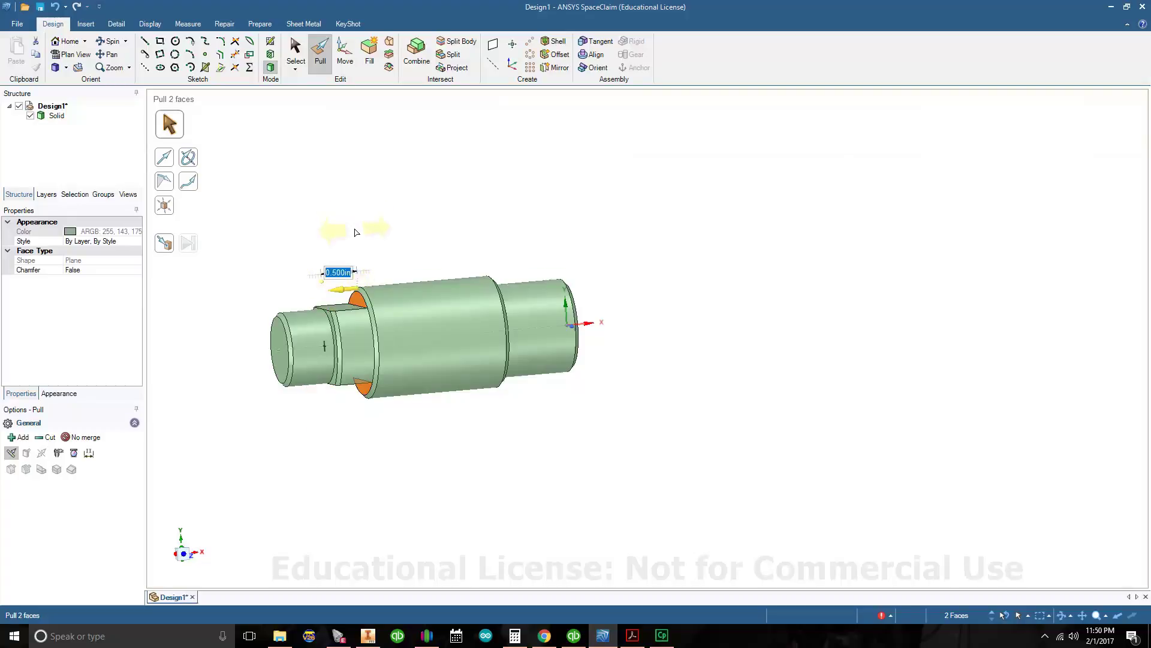
pyautogui.click(354, 247)
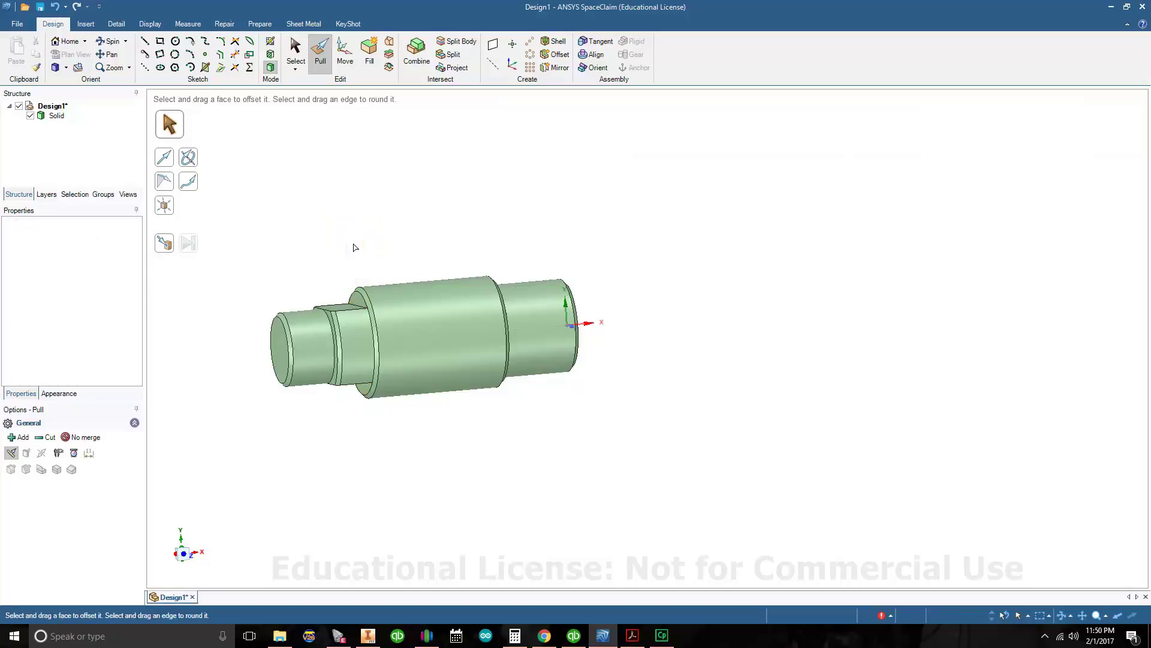
# - Examine the flats on both sides of the 1.4 in step from several angles
pyautogui.moveTo(424, 323); pyautogui.dragTo(260, 292, button='middle')
pyautogui.press('s')
pyautogui.click(290, 301)
pyautogui.click(313, 377)
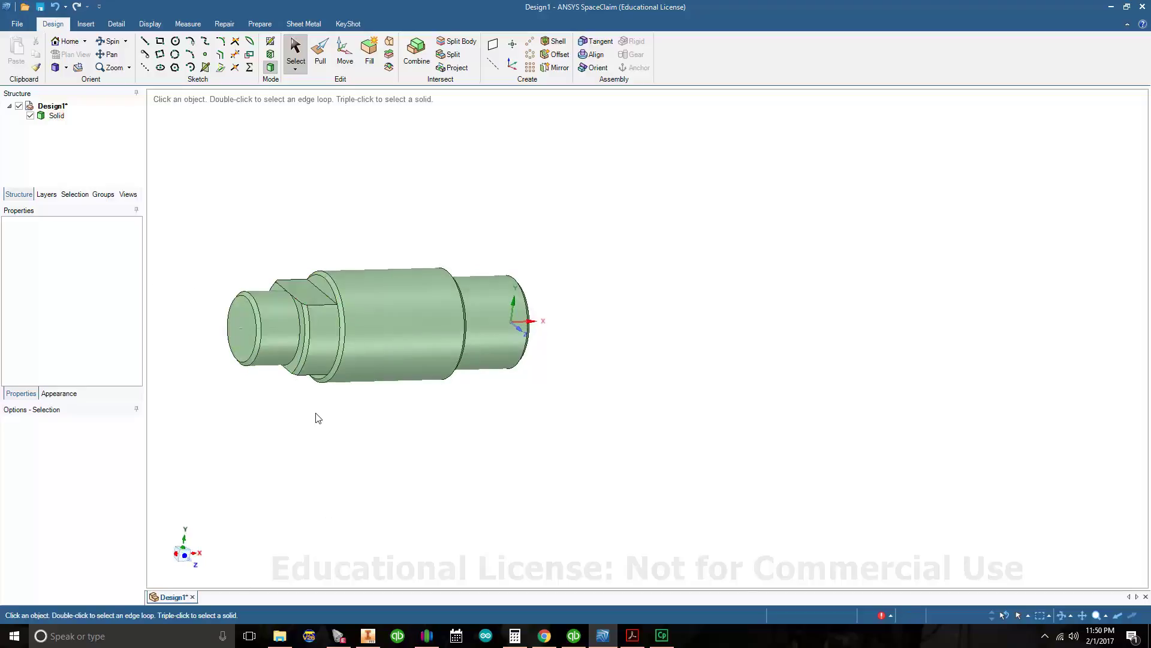
pyautogui.click(300, 354)
pyautogui.click(390, 234)
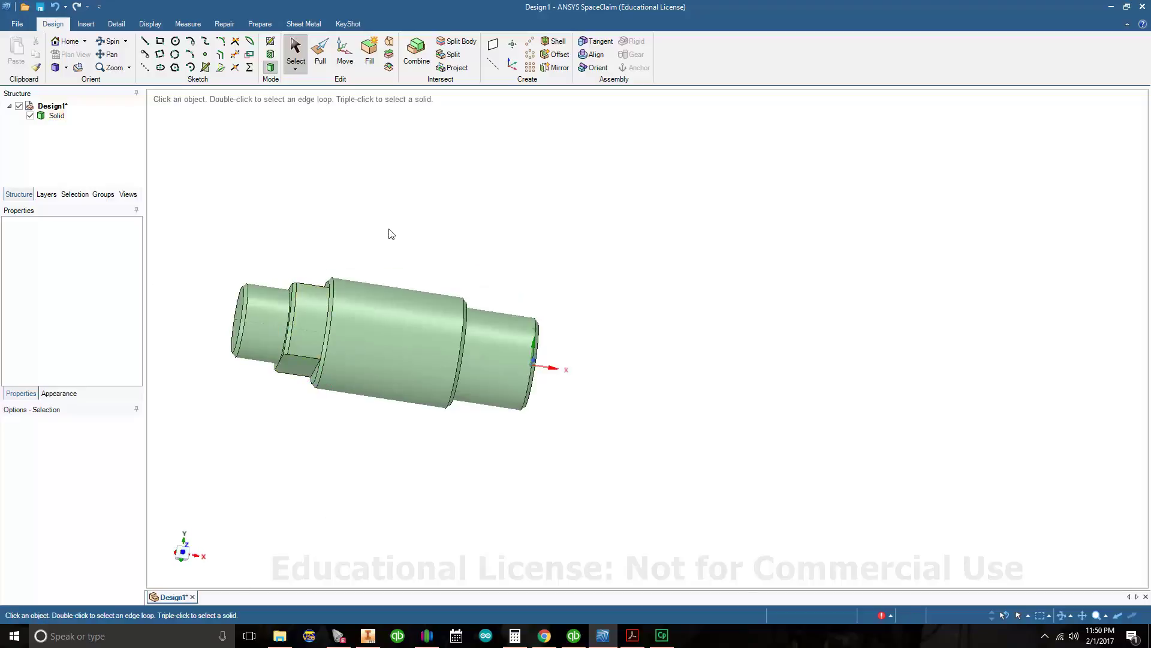
pyautogui.moveTo(390, 234); pyautogui.dragTo(397, 296, button='middle')
pyautogui.click(398, 296)
pyautogui.click(660, 419)
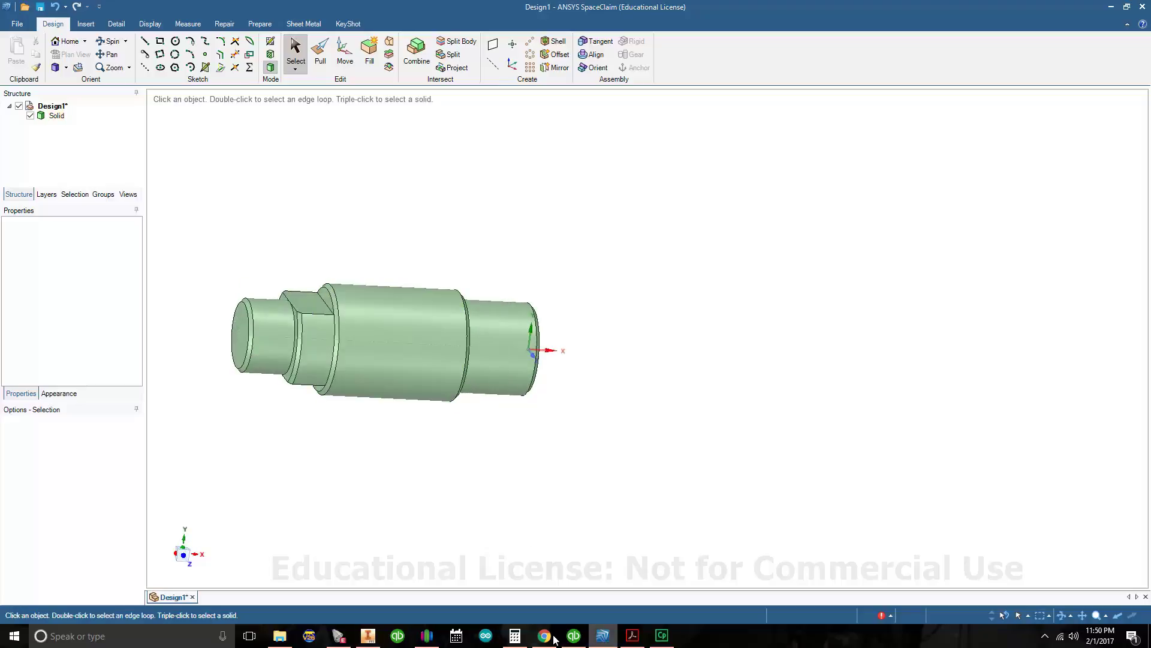
# - Switch to the PDF drawing in Acrobat and check the keyway's size and depth
pyautogui.click(633, 635)
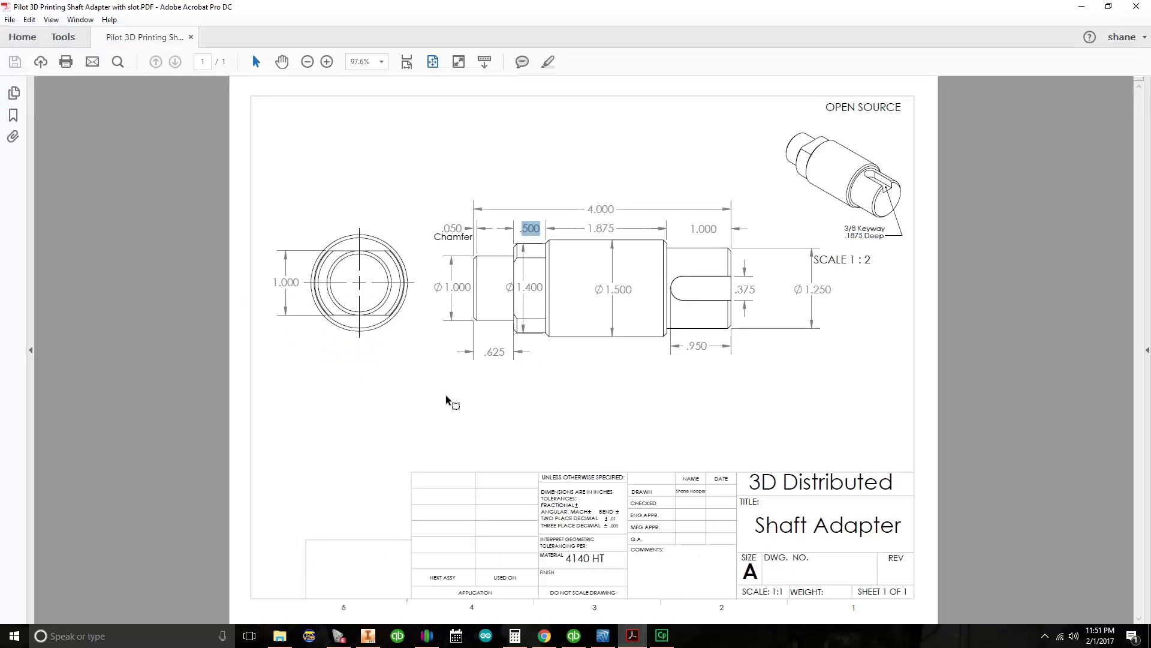
pyautogui.click(537, 429)
pyautogui.moveTo(847, 237); pyautogui.dragTo(863, 237)
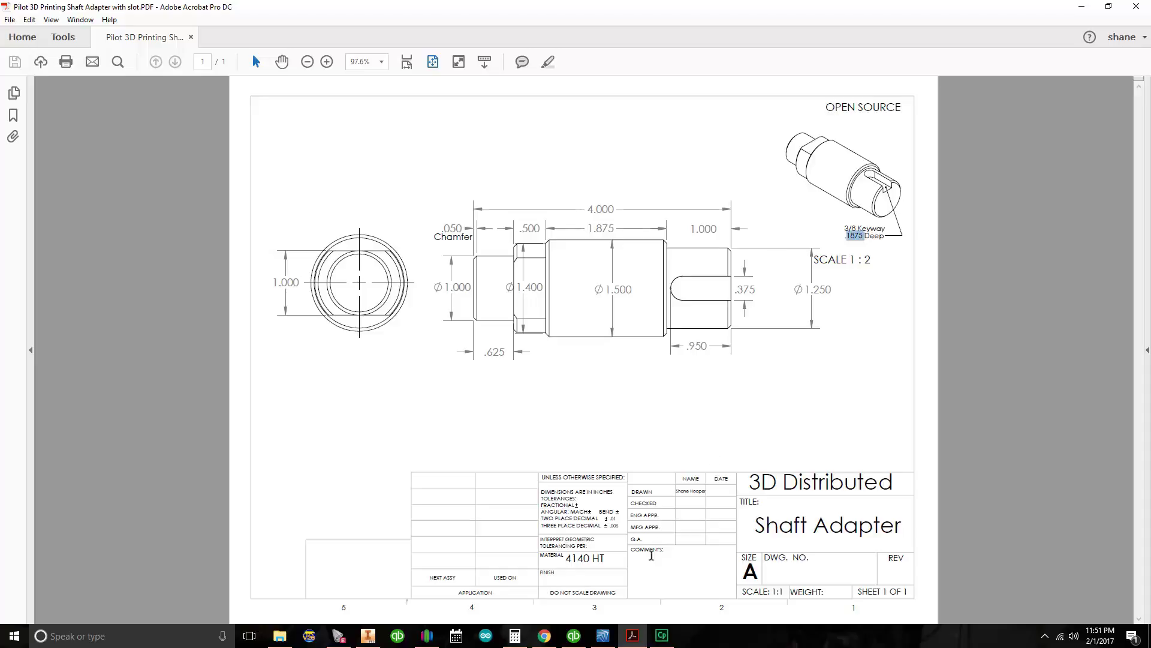
# - Back in SpaceClaim, start a sketch on the horizontal XZ plane through the shaft axis
pyautogui.click(602, 635)
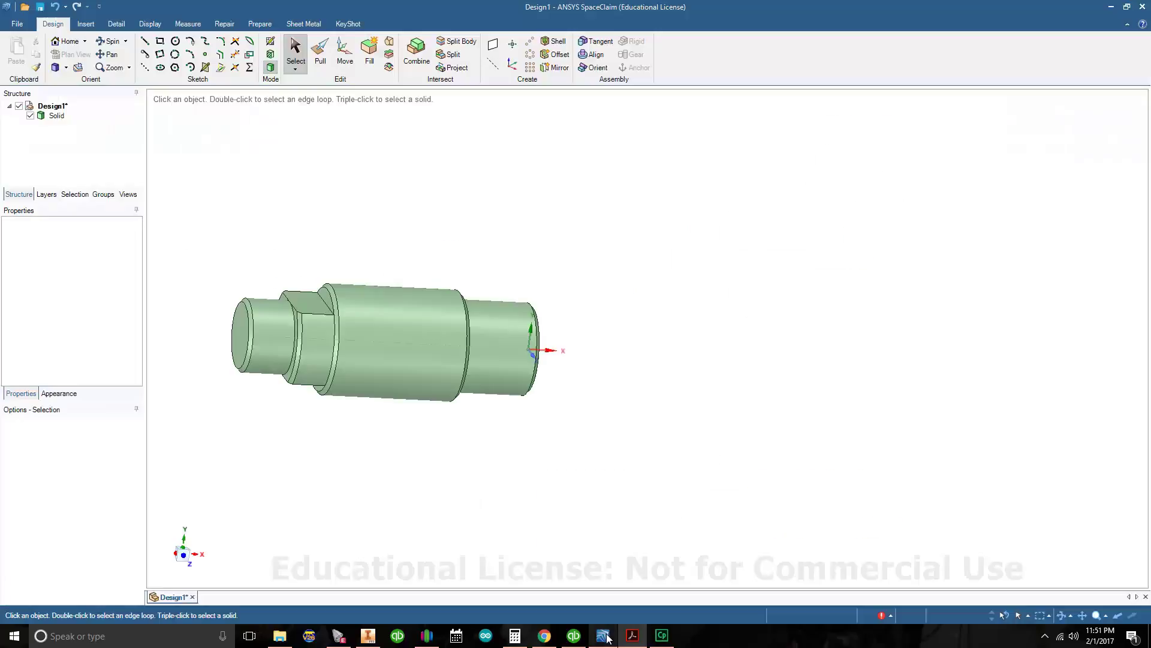
pyautogui.moveTo(542, 428); pyautogui.dragTo(409, 494, button='middle')
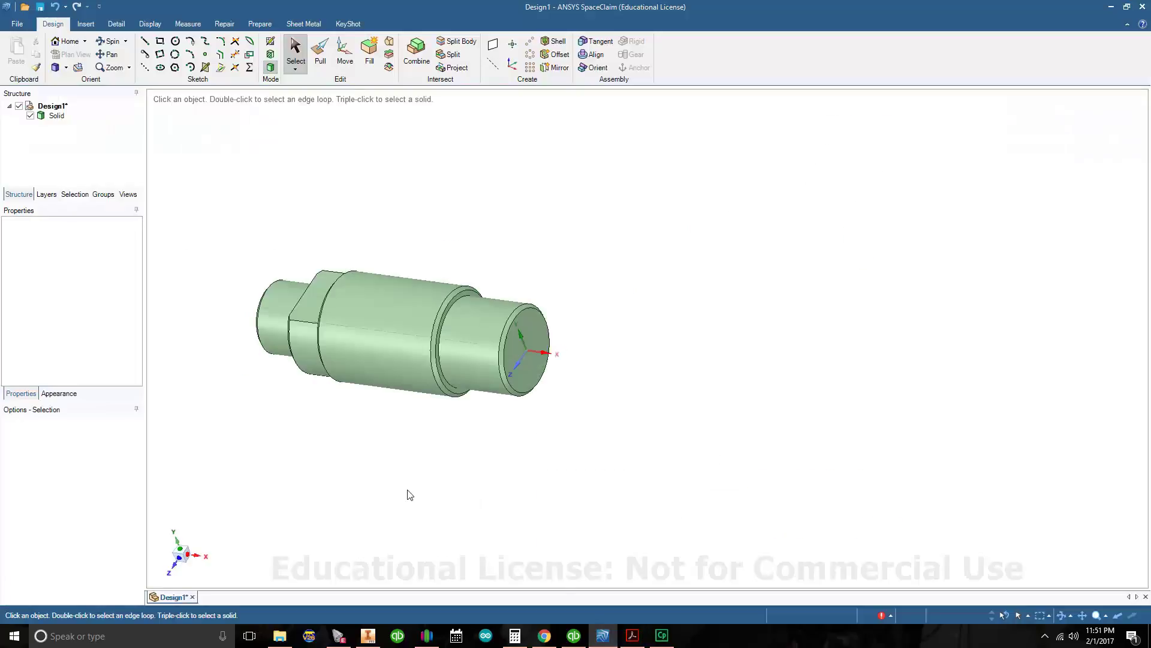
pyautogui.click(179, 547)
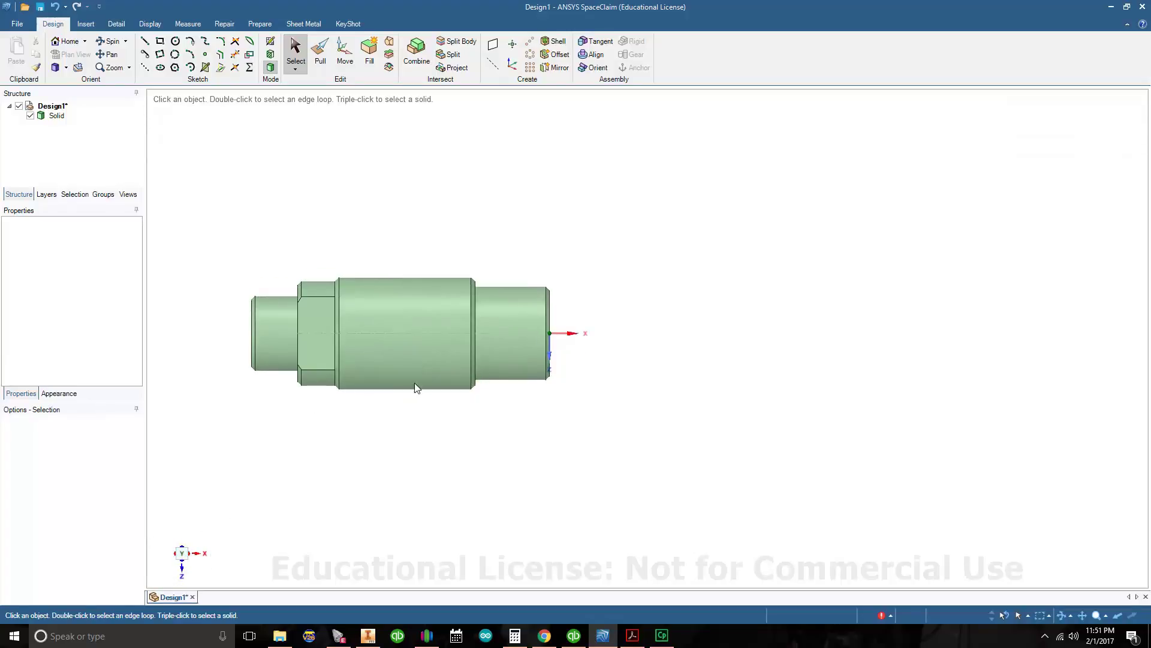
pyautogui.moveTo(535, 424); pyautogui.dragTo(524, 516, button='middle')
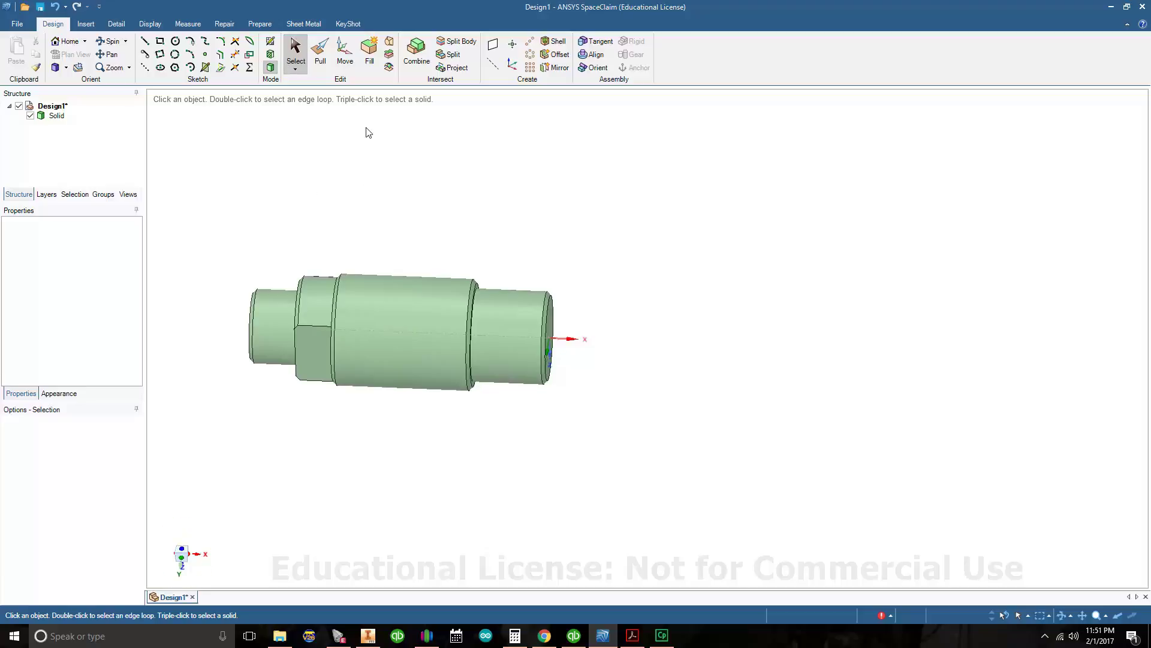
pyautogui.click(270, 44)
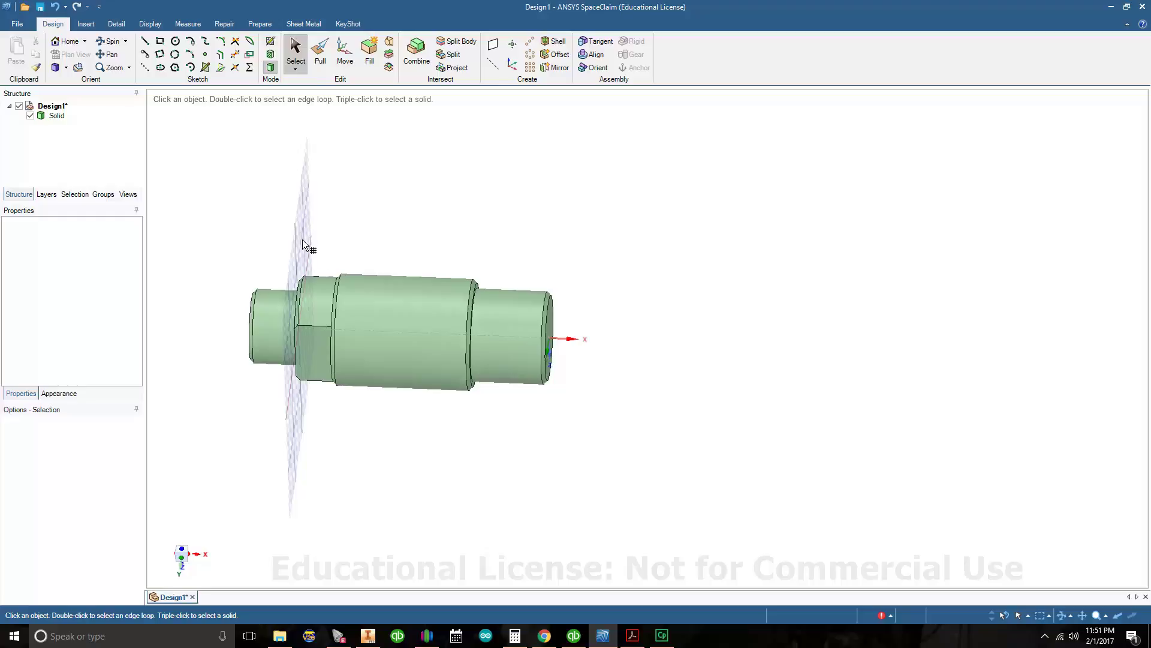
pyautogui.click(315, 343)
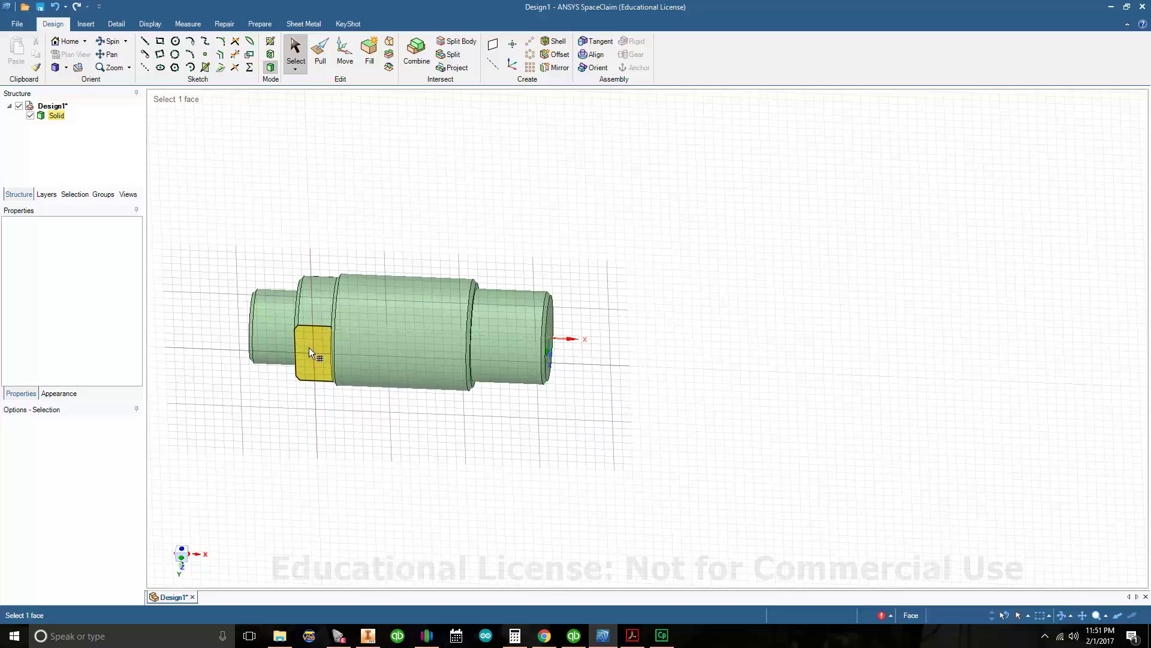
pyautogui.press('Escape')
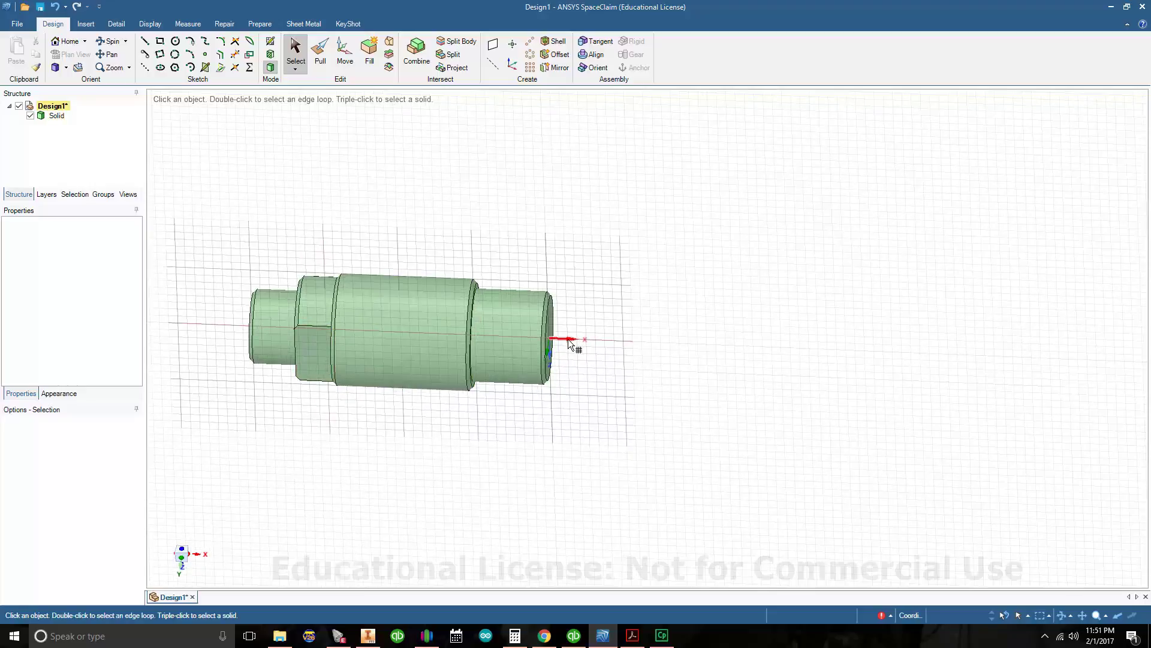
pyautogui.press('k')
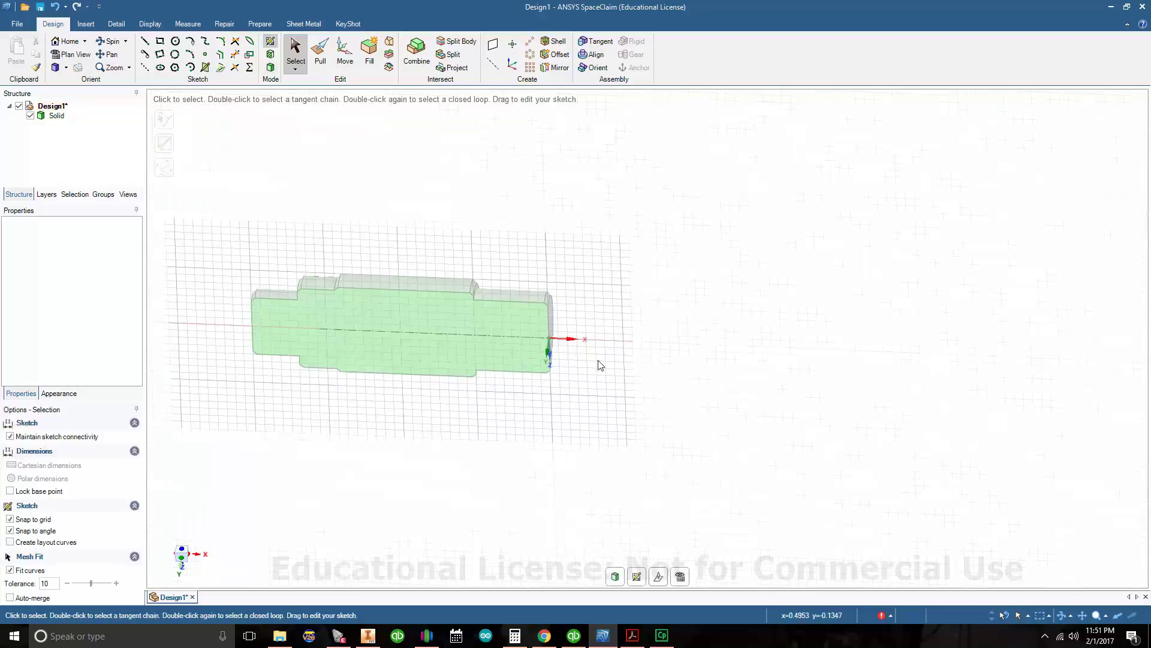
# - Sketch a line about 1.75 in long across the shaft, perpendicular to its axis and 0.95 in from the 1.25 in diameter end face
pyautogui.press('v')
pyautogui.press('h')
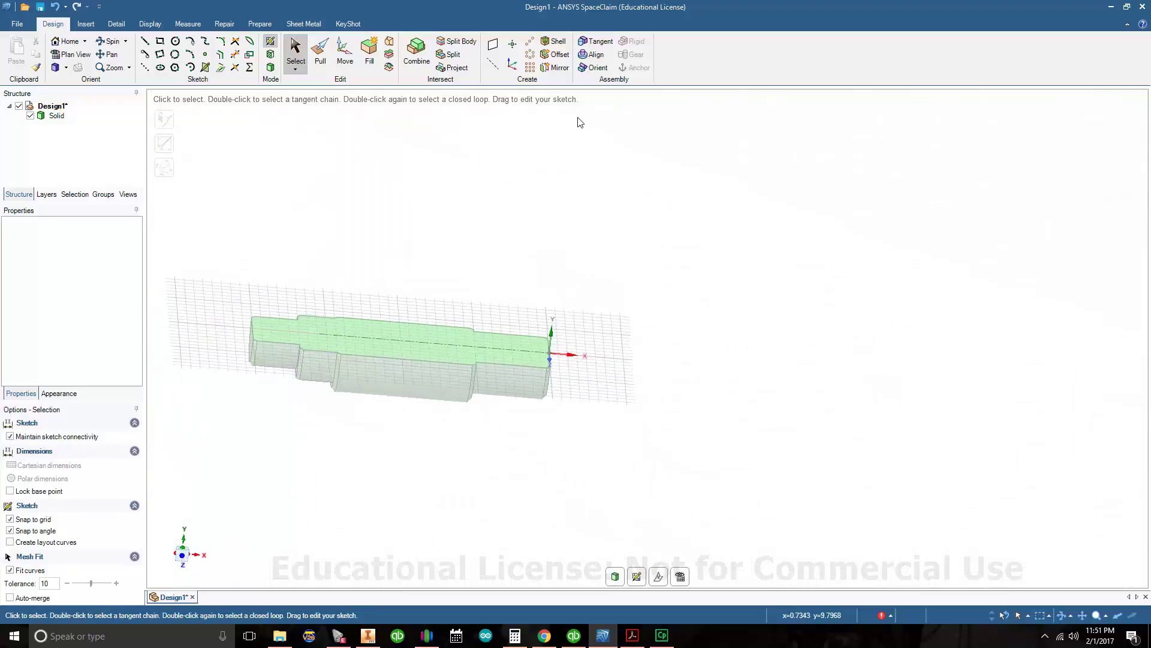
pyautogui.moveTo(579, 307); pyautogui.dragTo(564, 309, button='middle')
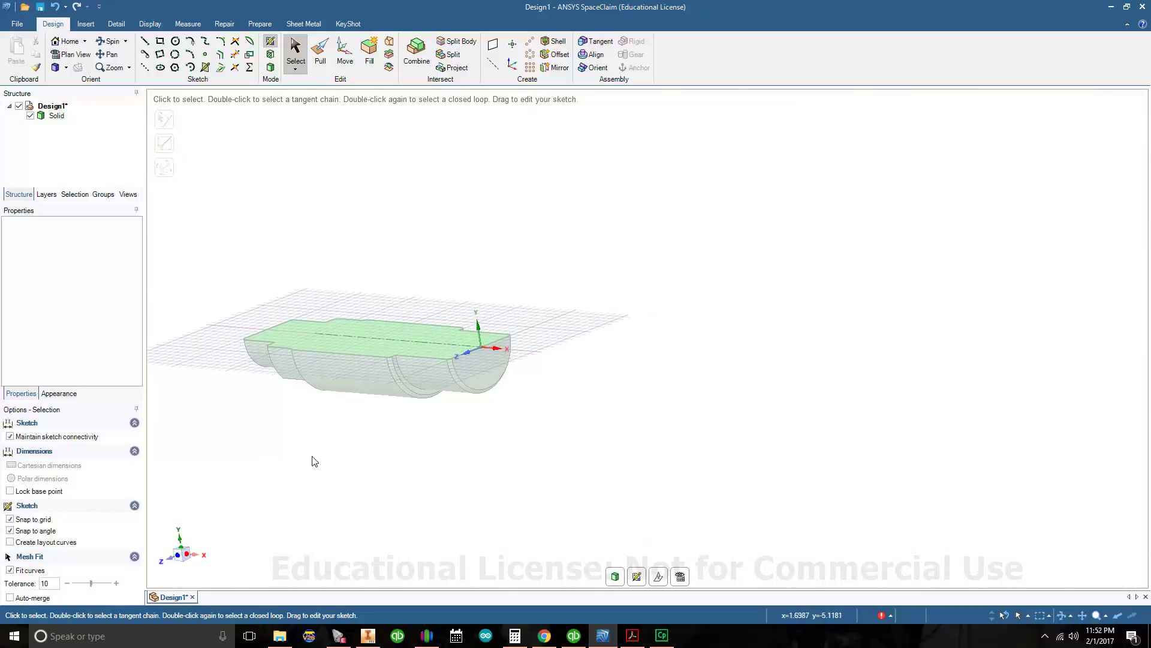
pyautogui.moveTo(313, 455)
pyautogui.mouseDown(button='middle')
pyautogui.moveTo(403, 439)
pyautogui.moveTo(340, 463)
pyautogui.mouseUp(button='middle')
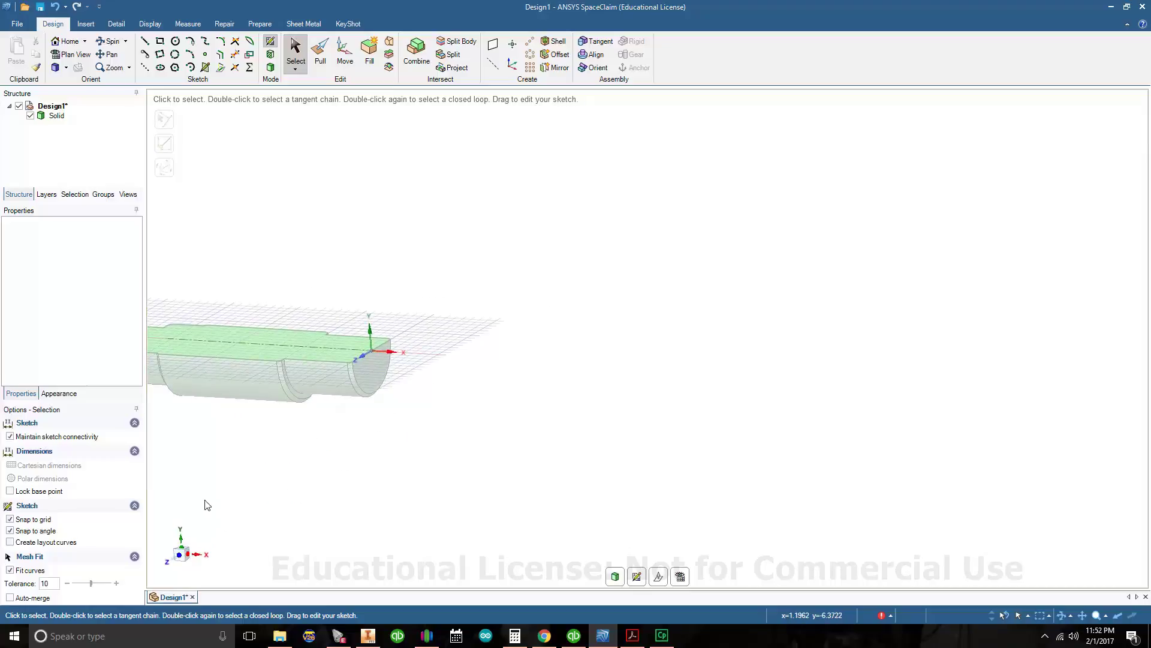
pyautogui.click(183, 551)
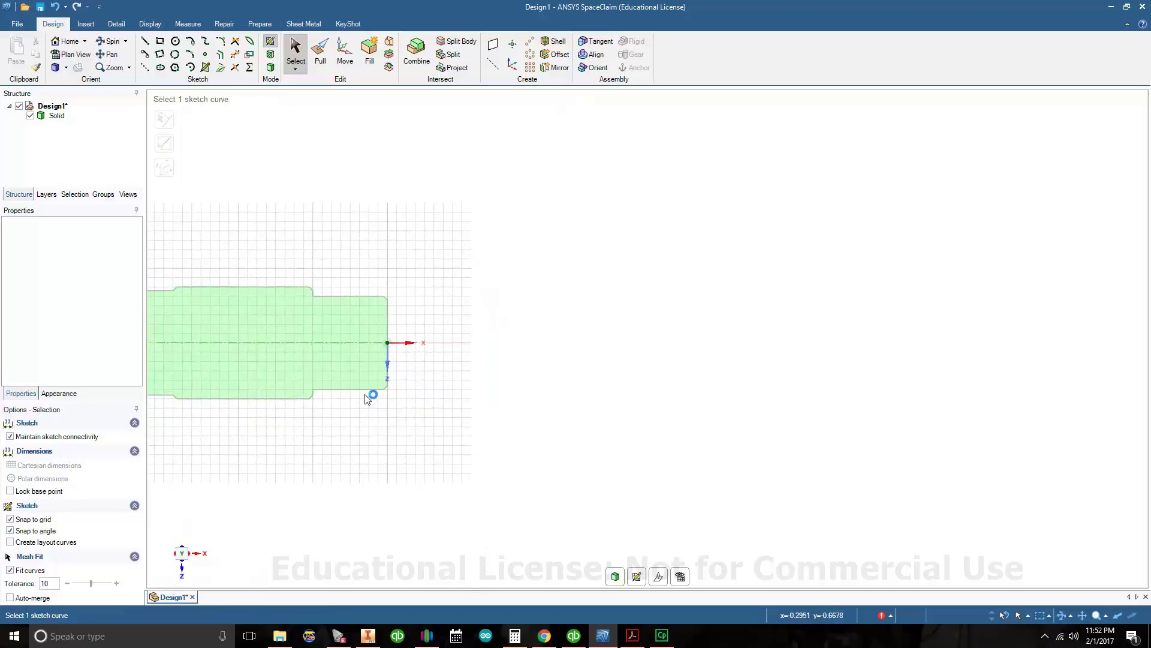
pyautogui.moveTo(362, 401)
pyautogui.keyDown('shift'); pyautogui.mouseDown(button='middle')
pyautogui.moveTo(448, 382)
pyautogui.moveTo(571, 380)
pyautogui.mouseUp(button='middle'); pyautogui.keyUp('shift')
pyautogui.scroll(2, 573, 412)
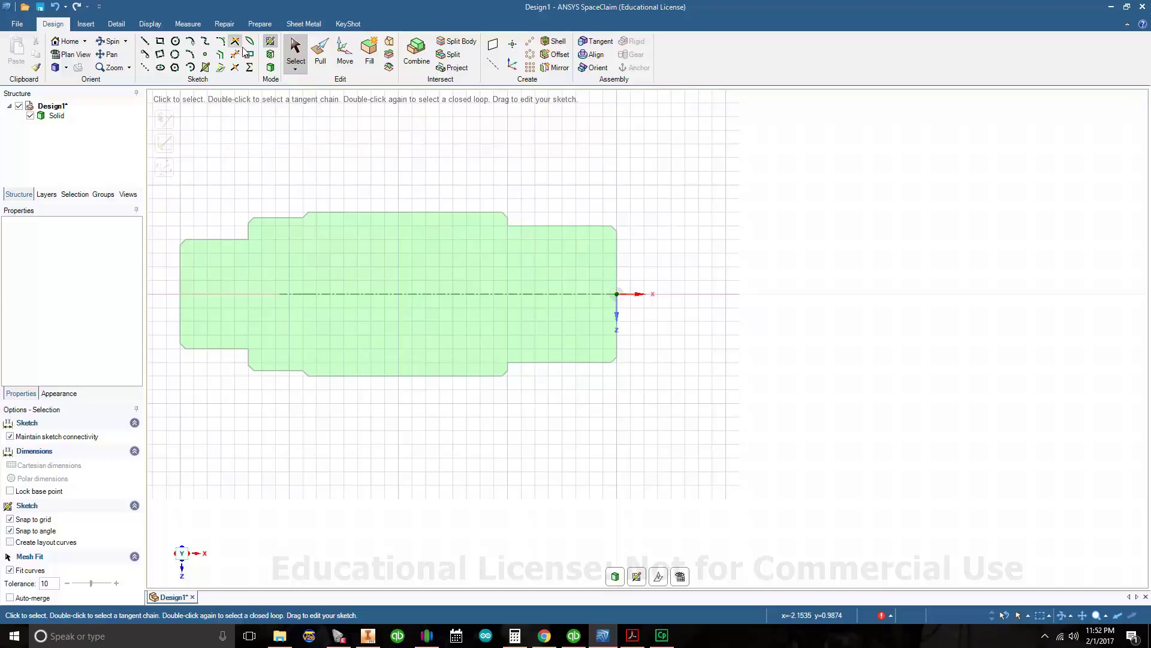
pyautogui.click(146, 44)
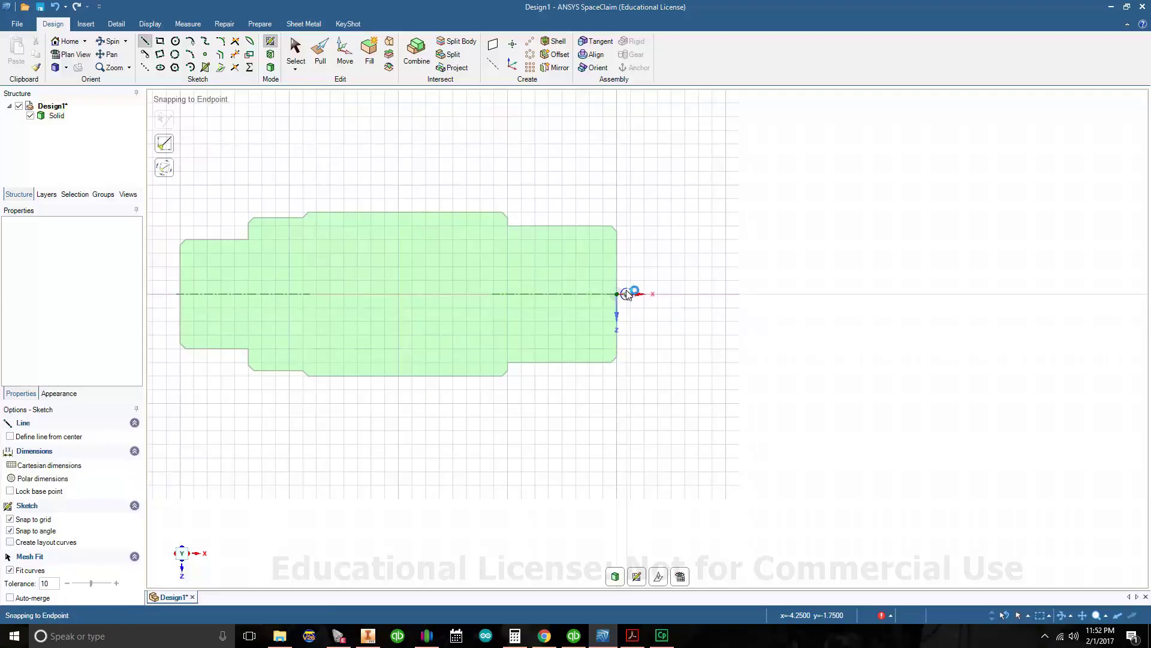
pyautogui.click(617, 239)
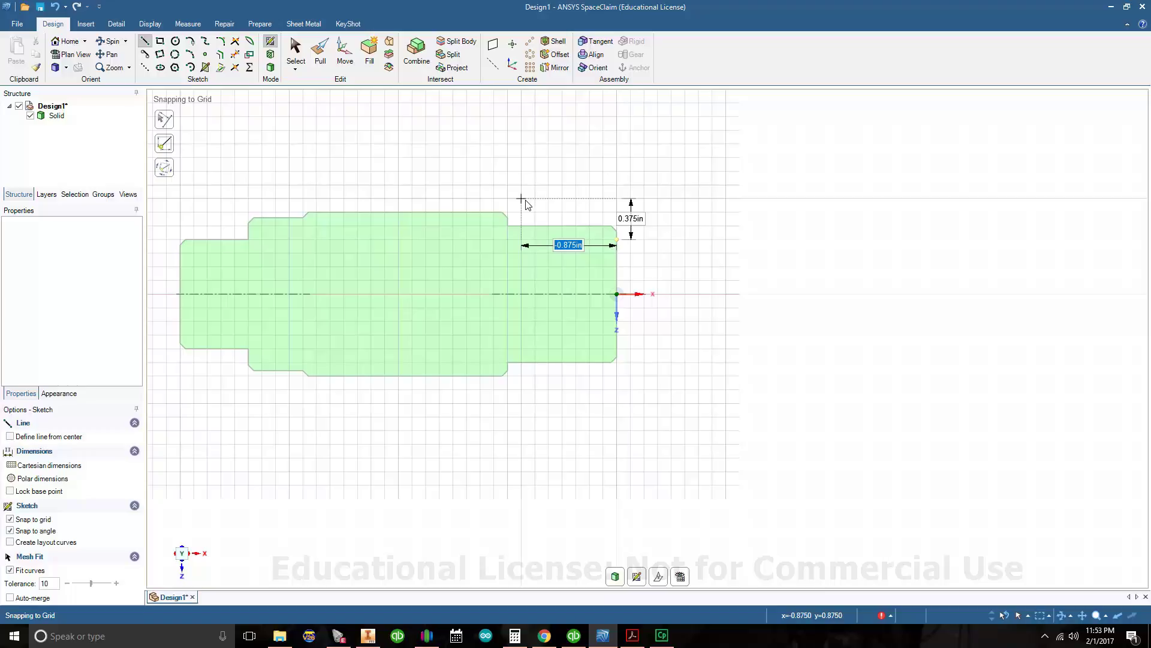
pyautogui.write('-.95')
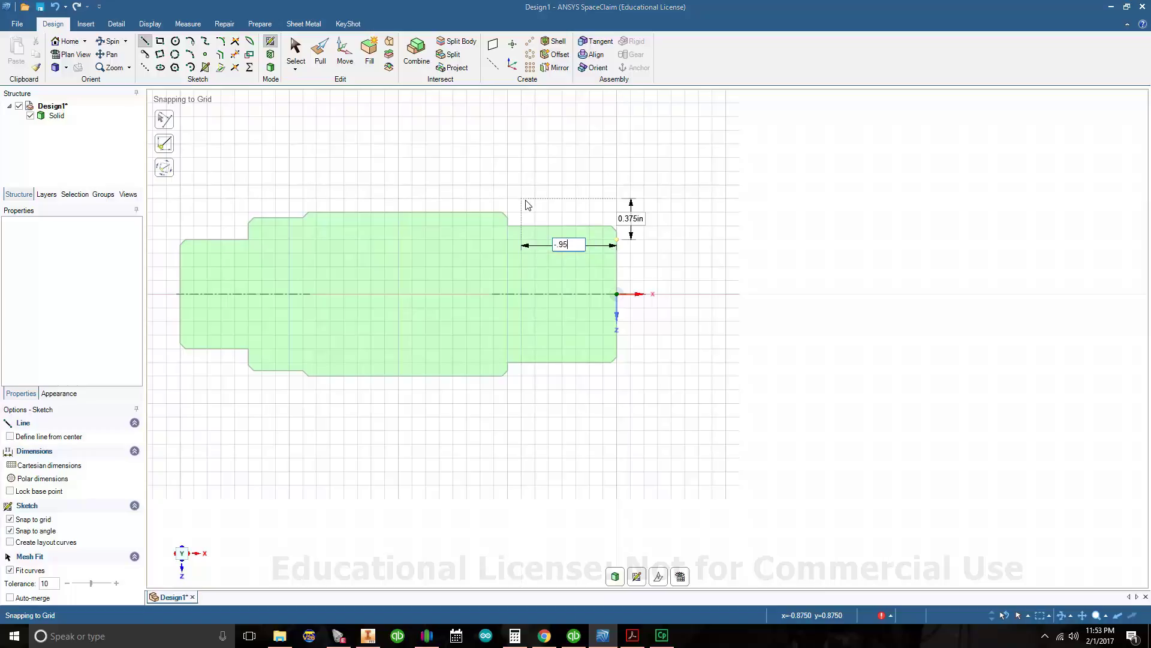
pyautogui.press('Return')
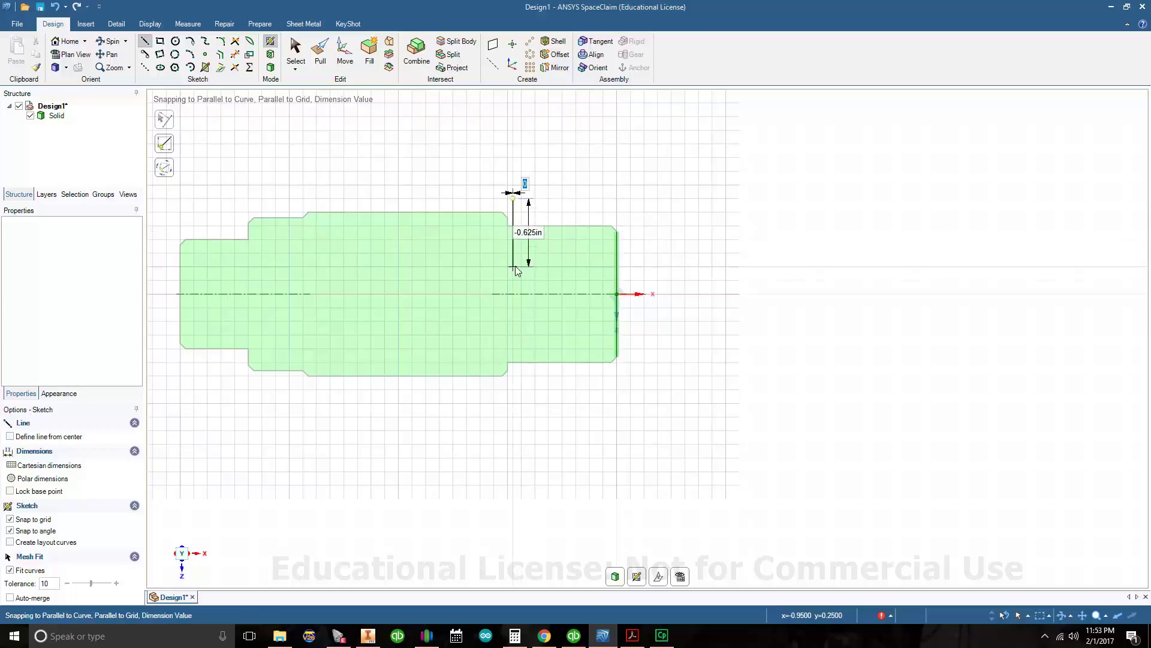
pyautogui.click(516, 399)
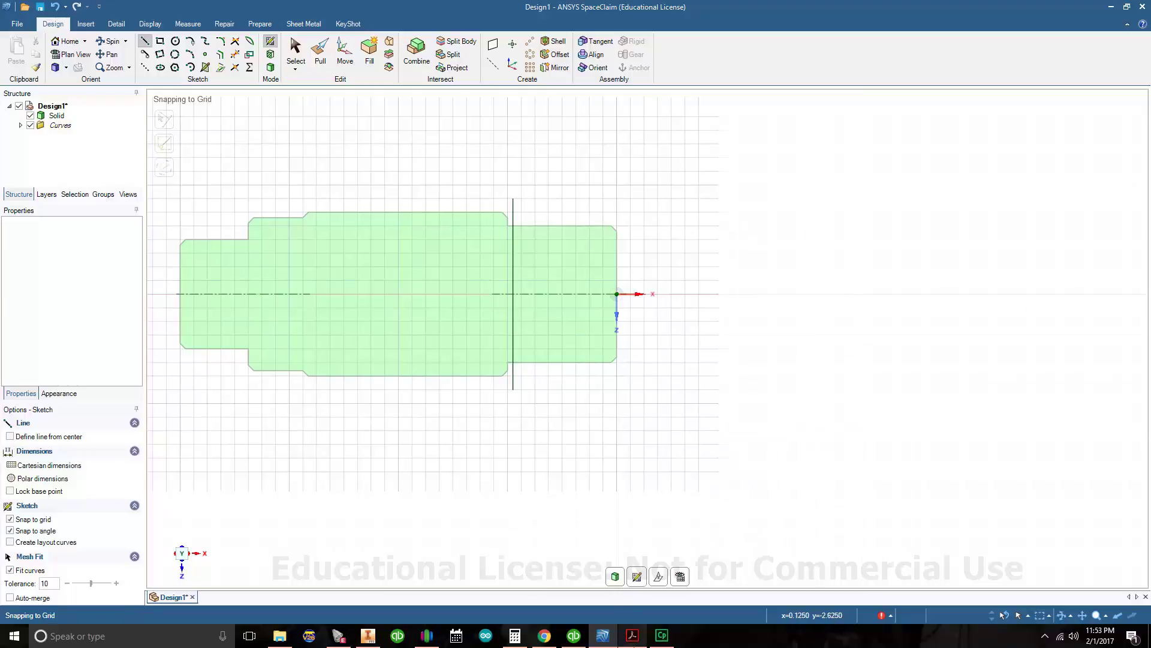
# - Check the keyway width in the PDF drawing, and back in SpaceClaim offset the cross line toward the end face by half of .375 in
pyautogui.hotkey('alt', 'Tab')
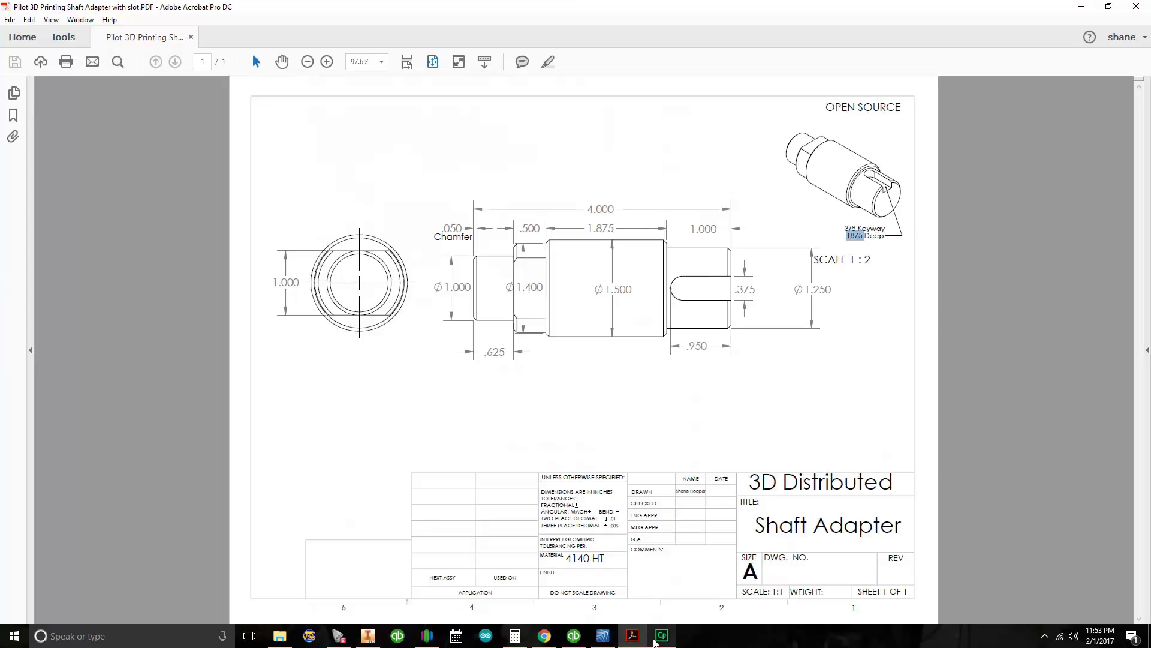
pyautogui.click(603, 635)
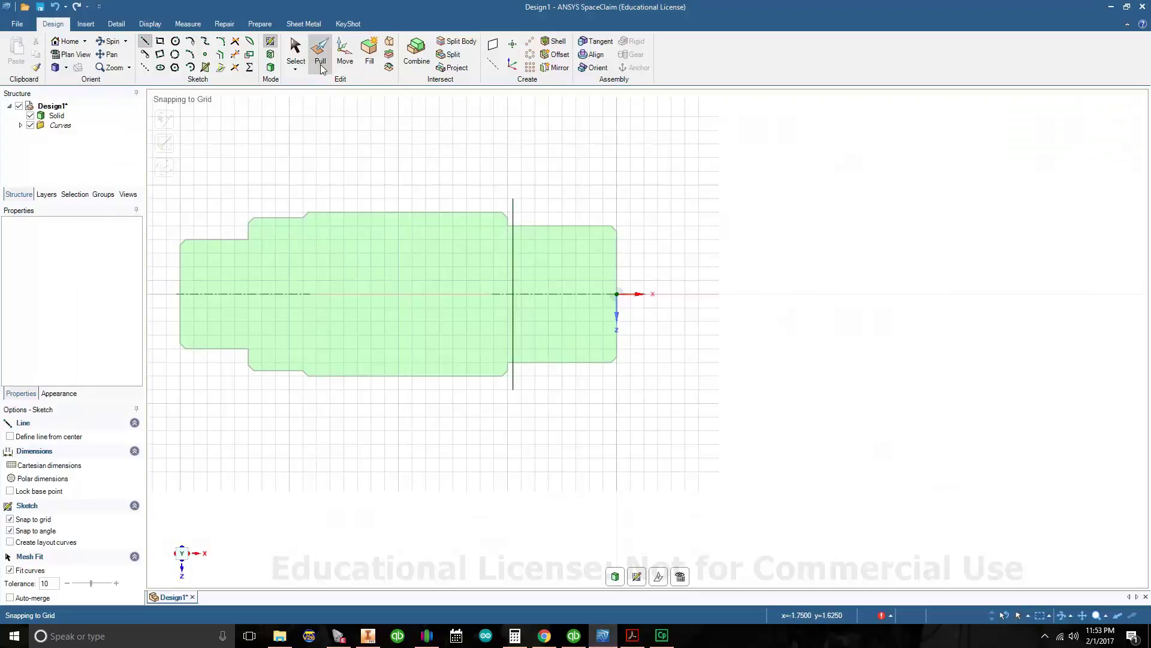
pyautogui.click(220, 57)
pyautogui.click(513, 217)
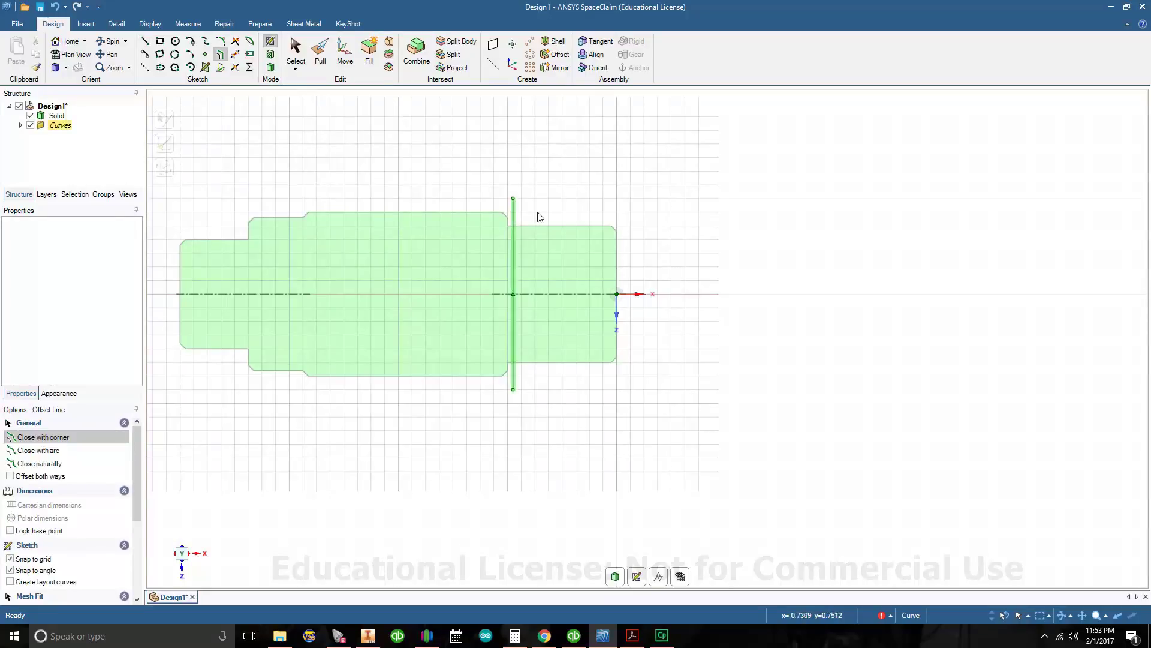
pyautogui.write('.375')
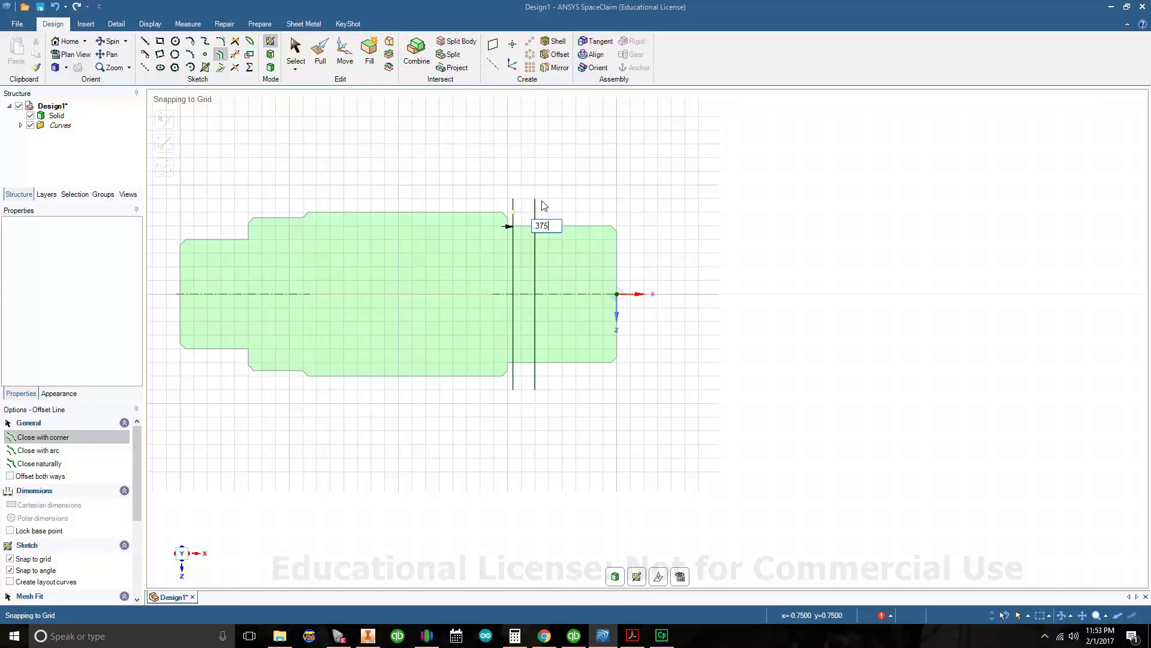
pyautogui.press('Return')
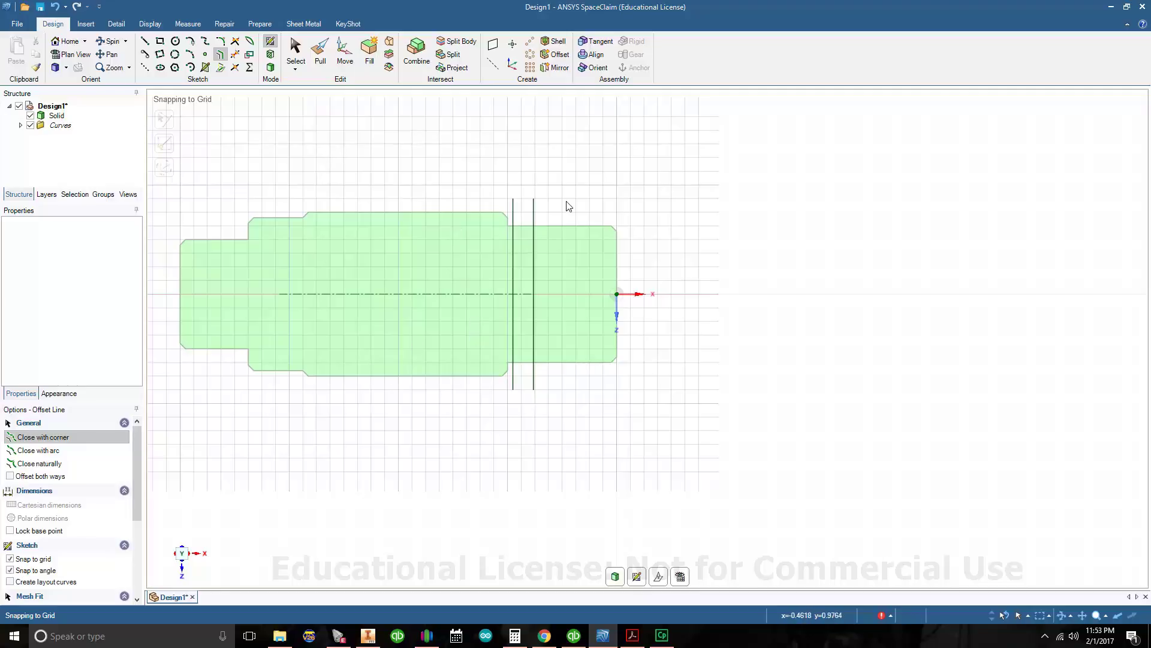
# - Sketch a 0.375 in diameter circle centred where the offset line crosses the shaft axis
pyautogui.click(177, 42)
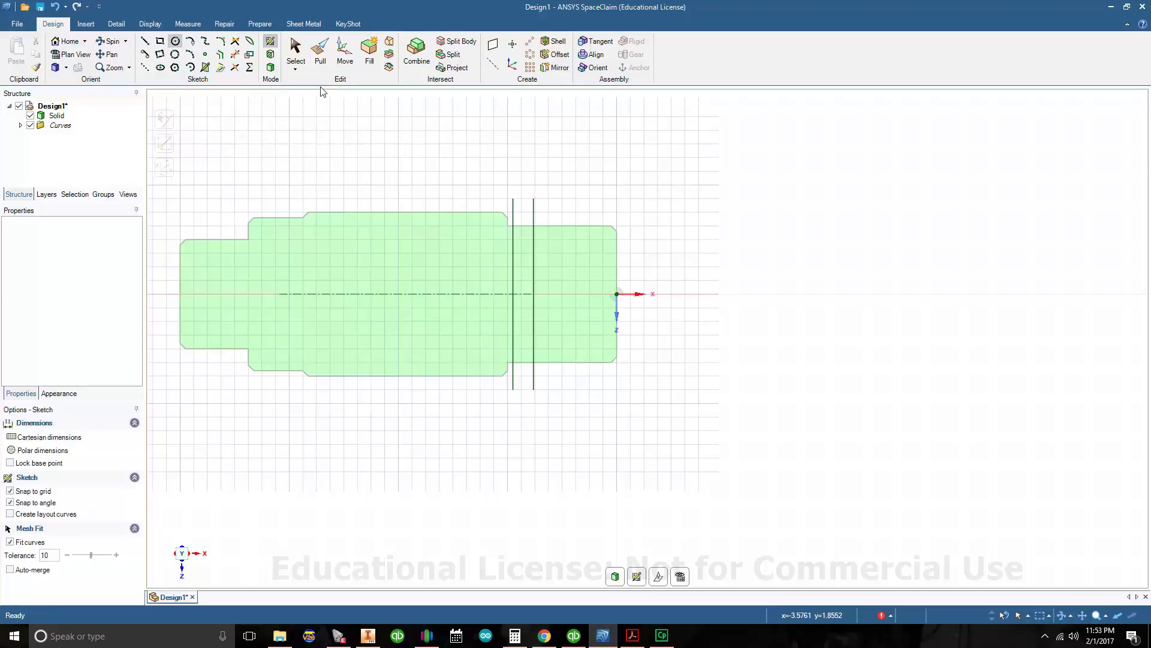
pyautogui.click(535, 294)
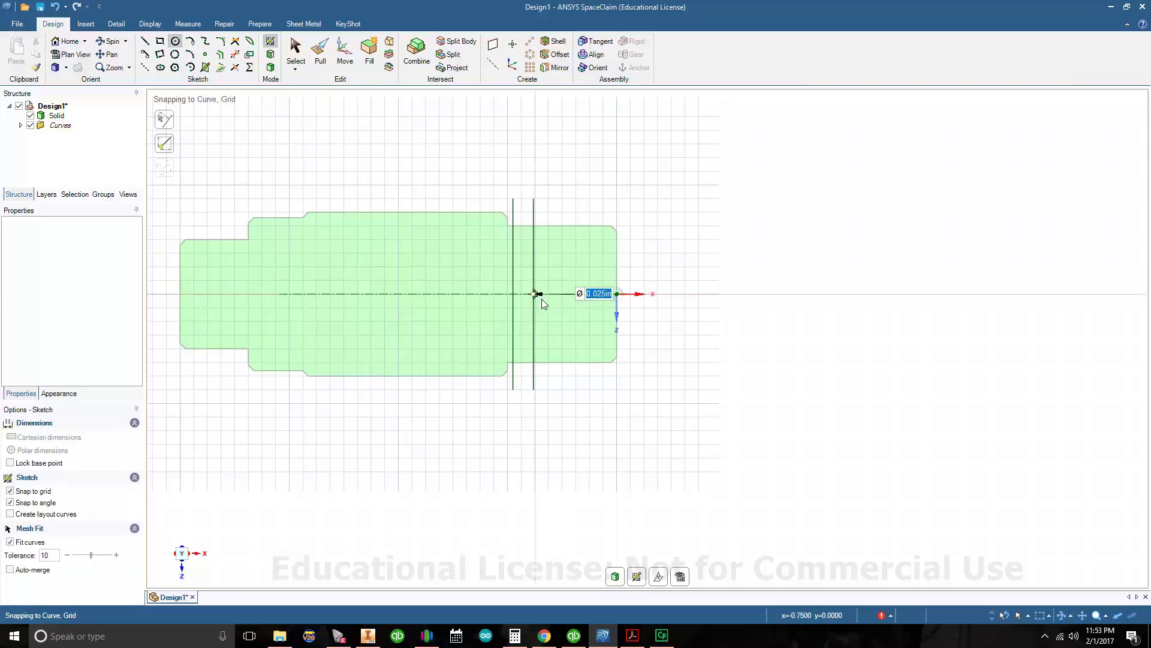
pyautogui.write('.37')
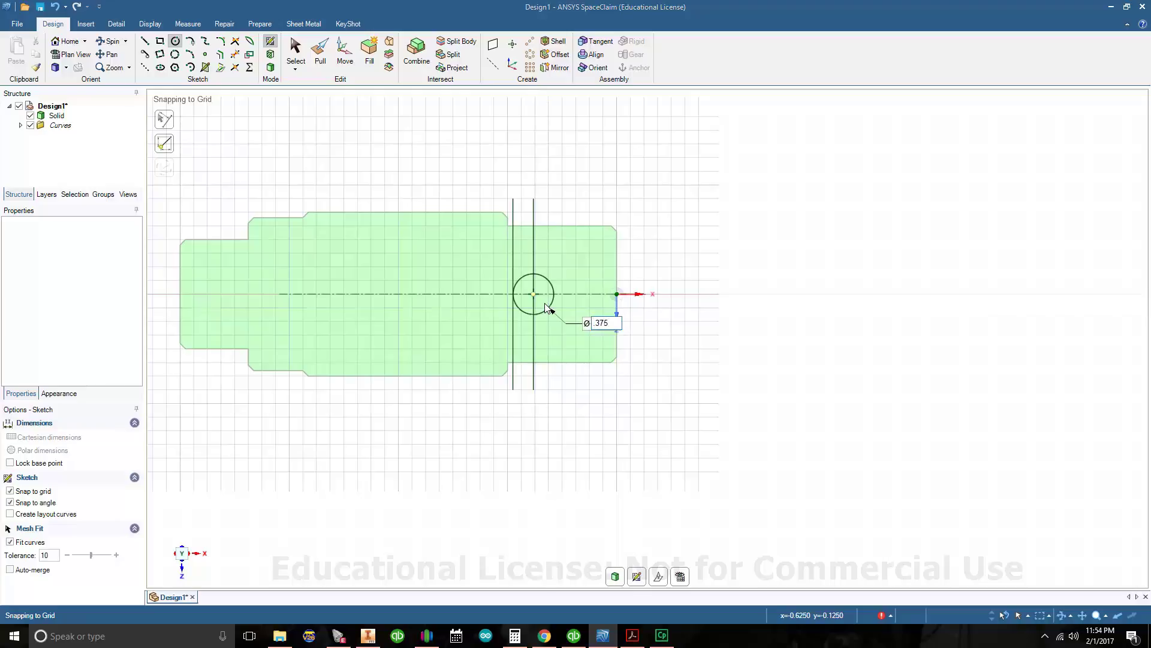
pyautogui.write('5')
pyautogui.press('Return')
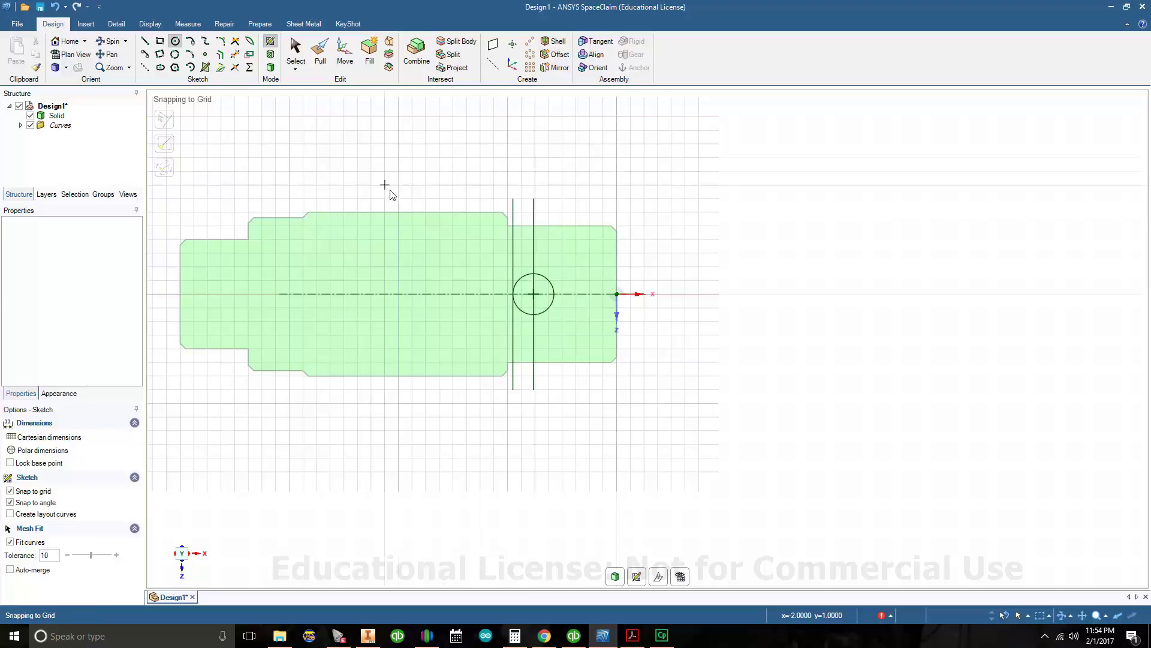
pyautogui.press('s')
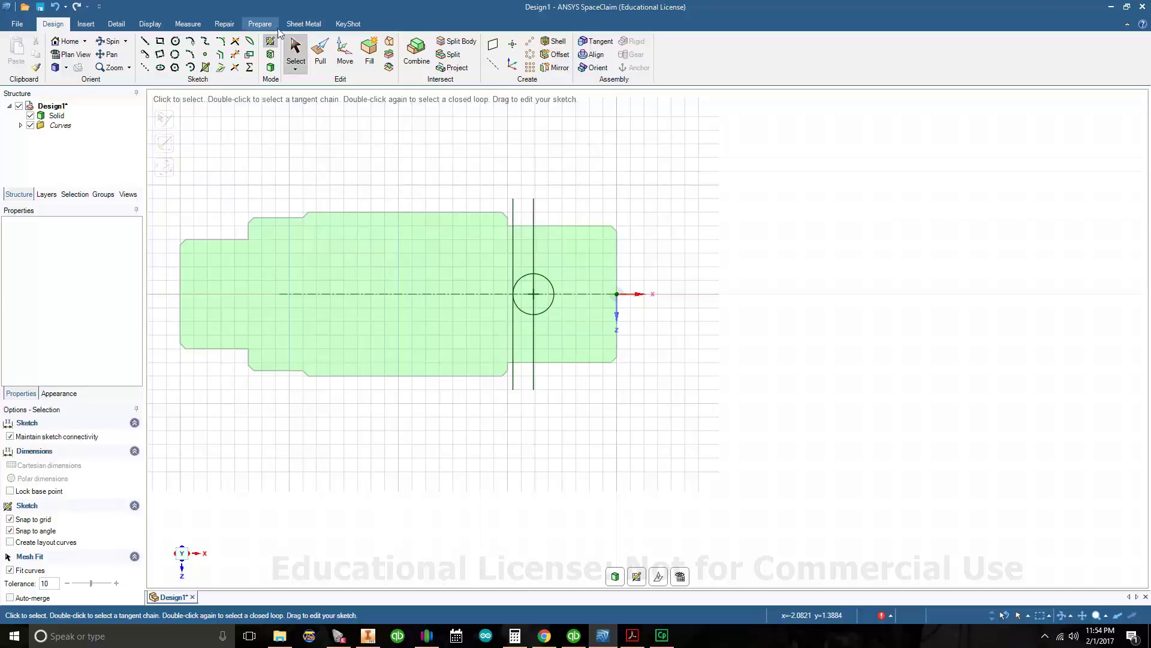
# - Sketch the slot's straight sides tangent to the circle, extending 0.25 in past the end face and joined there by a 0.375 in line
pyautogui.click(145, 42)
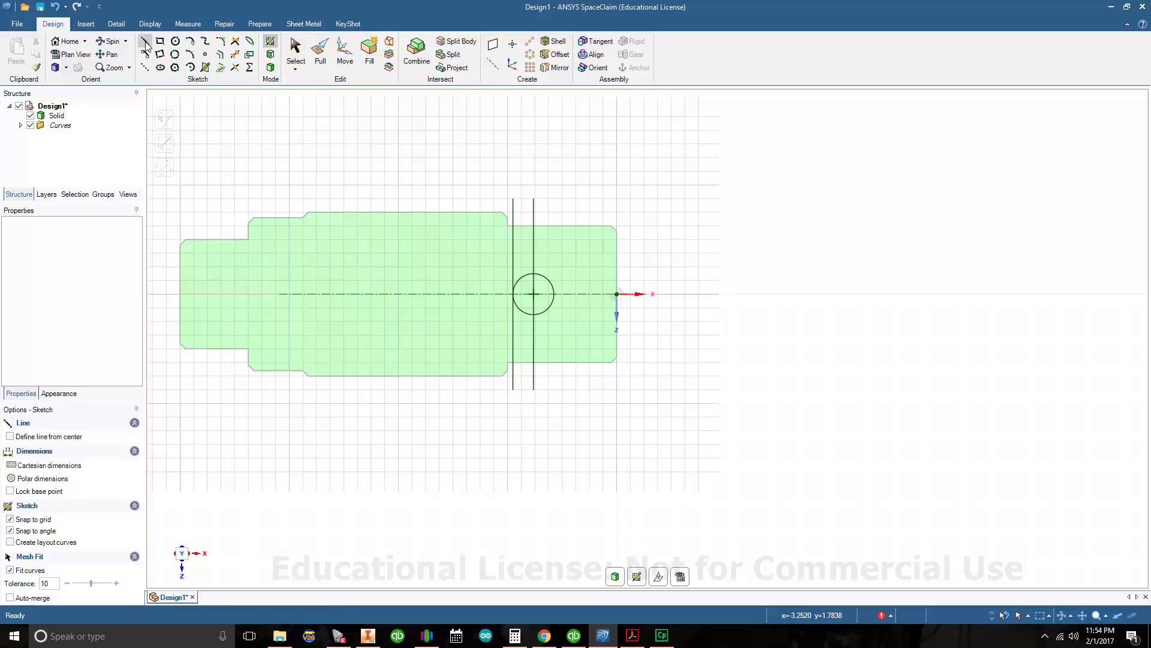
pyautogui.click(534, 275)
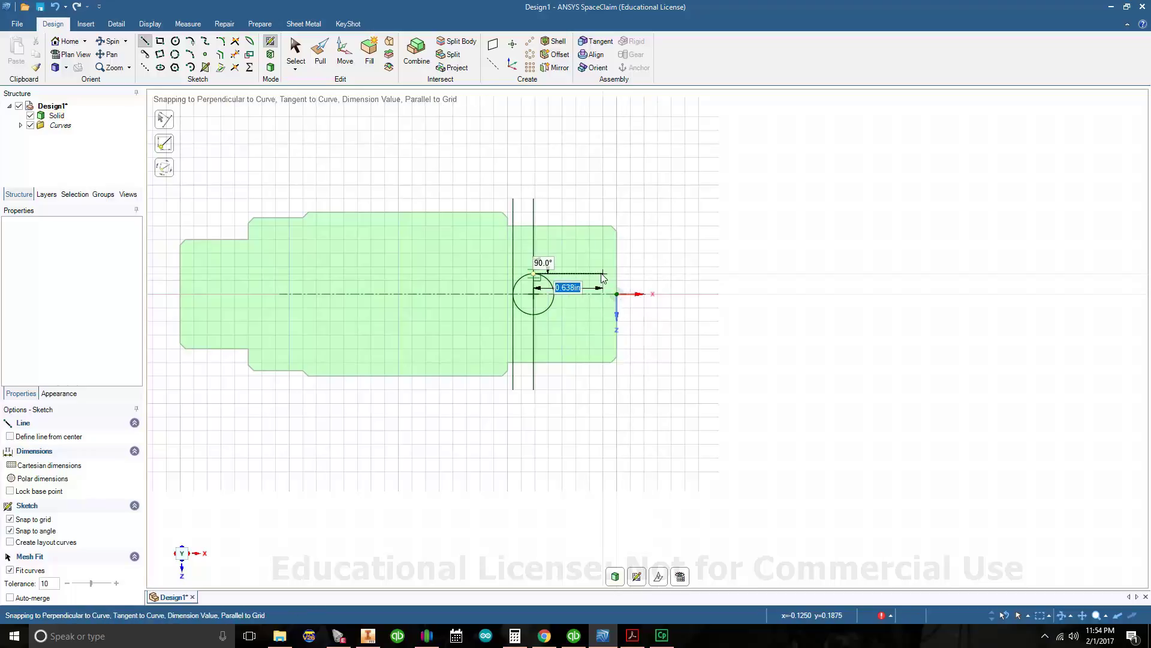
pyautogui.click(646, 274)
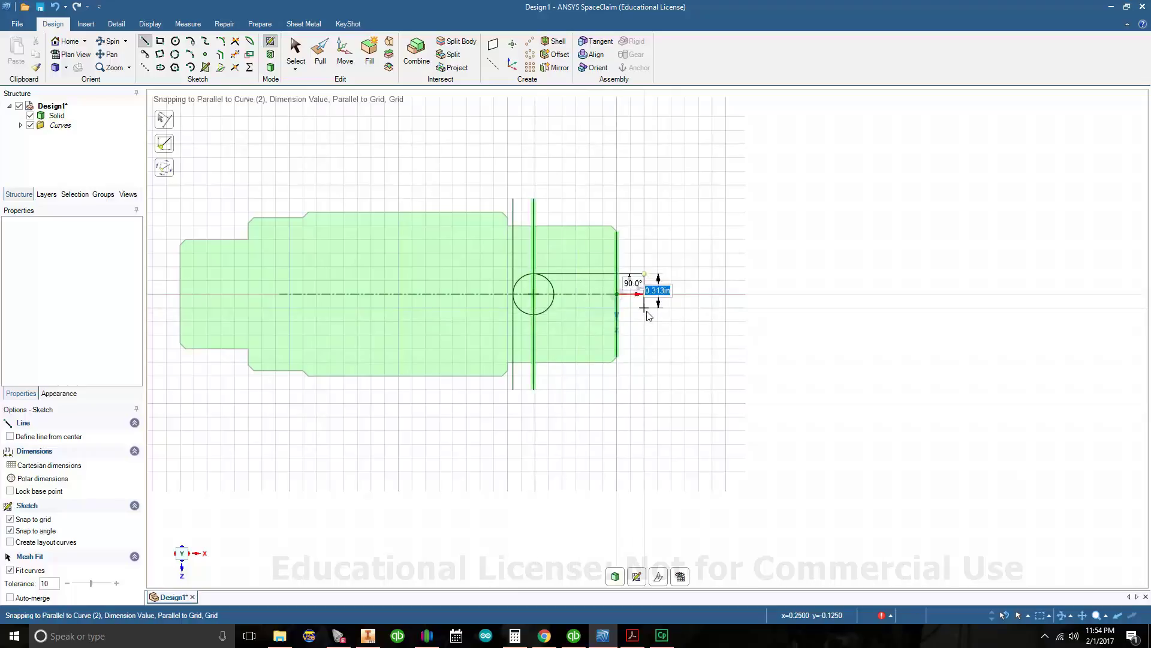
pyautogui.press('BackSpace')
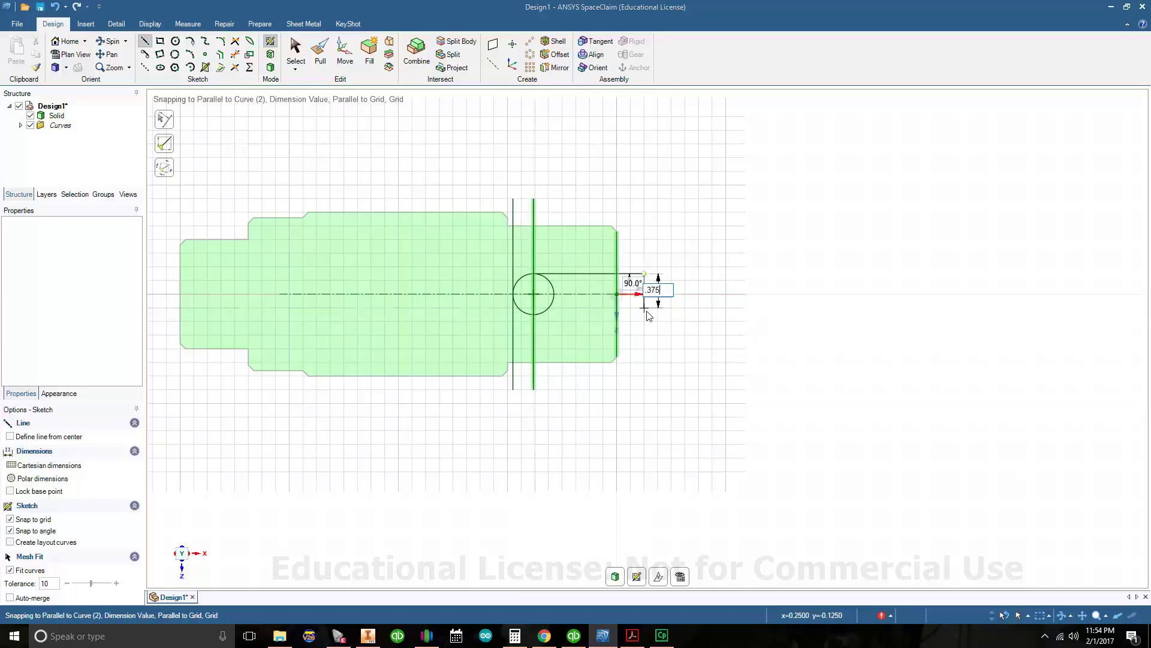
pyautogui.press('Return')
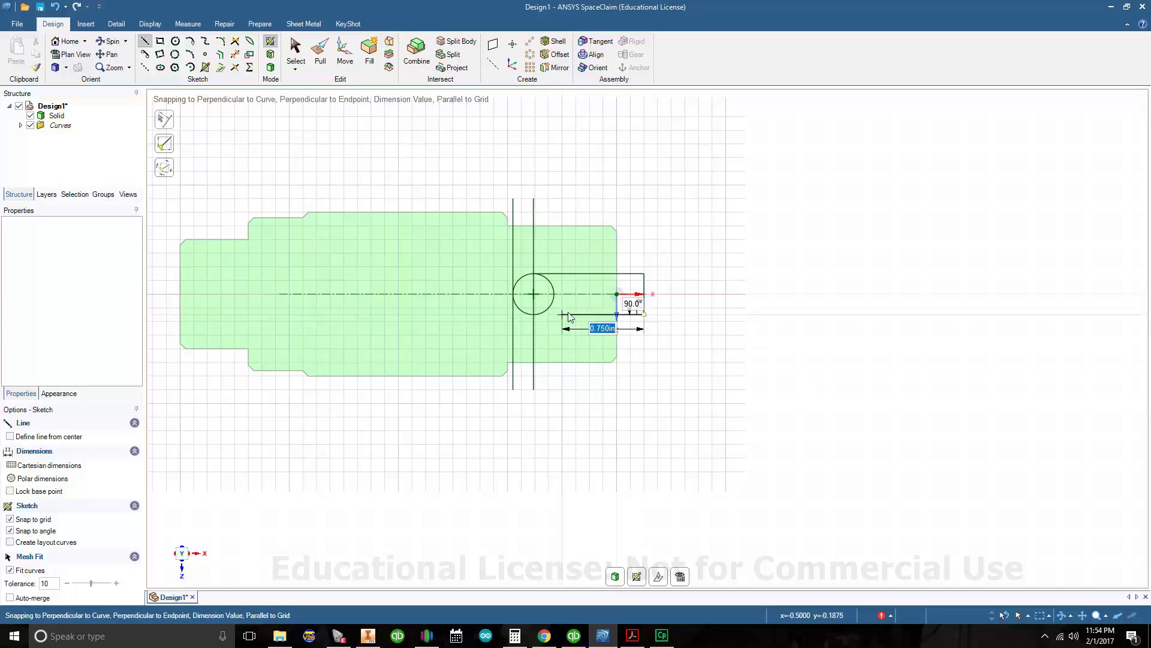
pyautogui.click(533, 315)
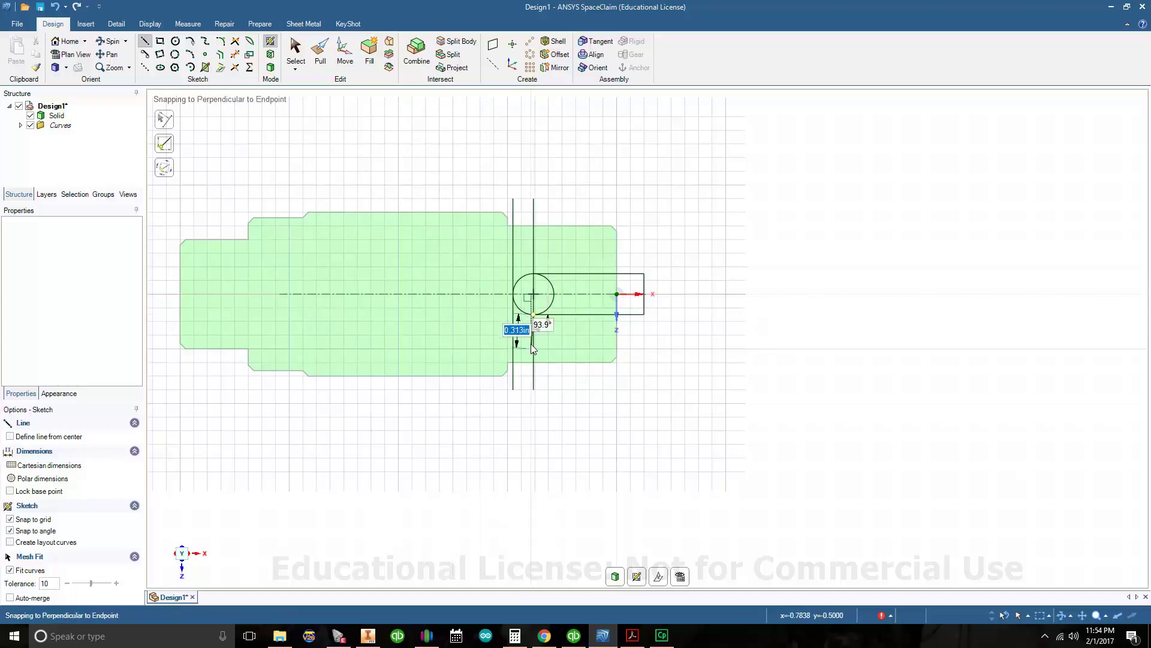
pyautogui.press('Escape')
pyautogui.press('s')
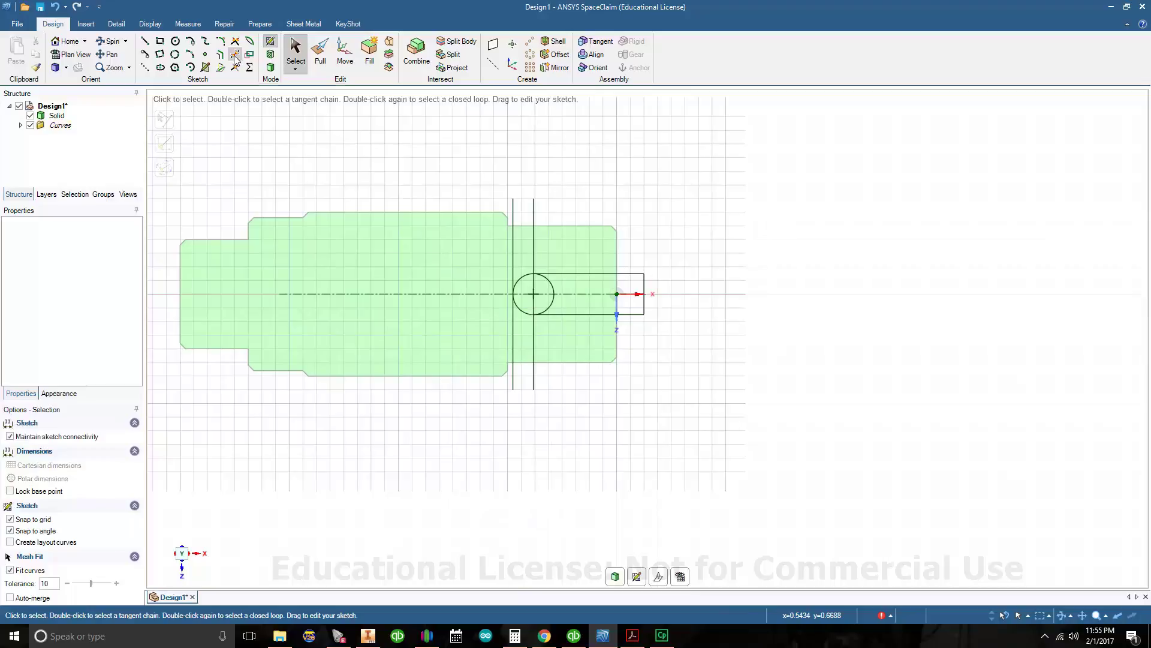
# - Trim away both cross lines and the circle's inner half, leaving a closed round-ended slot outline
pyautogui.click(235, 55)
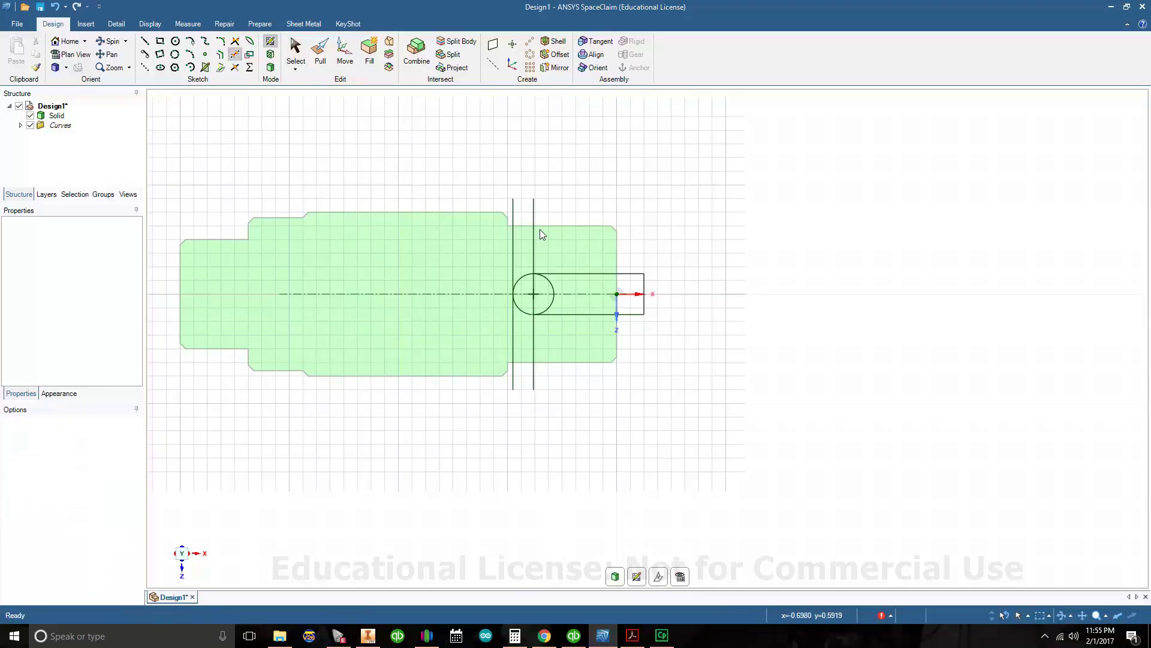
pyautogui.click(513, 247)
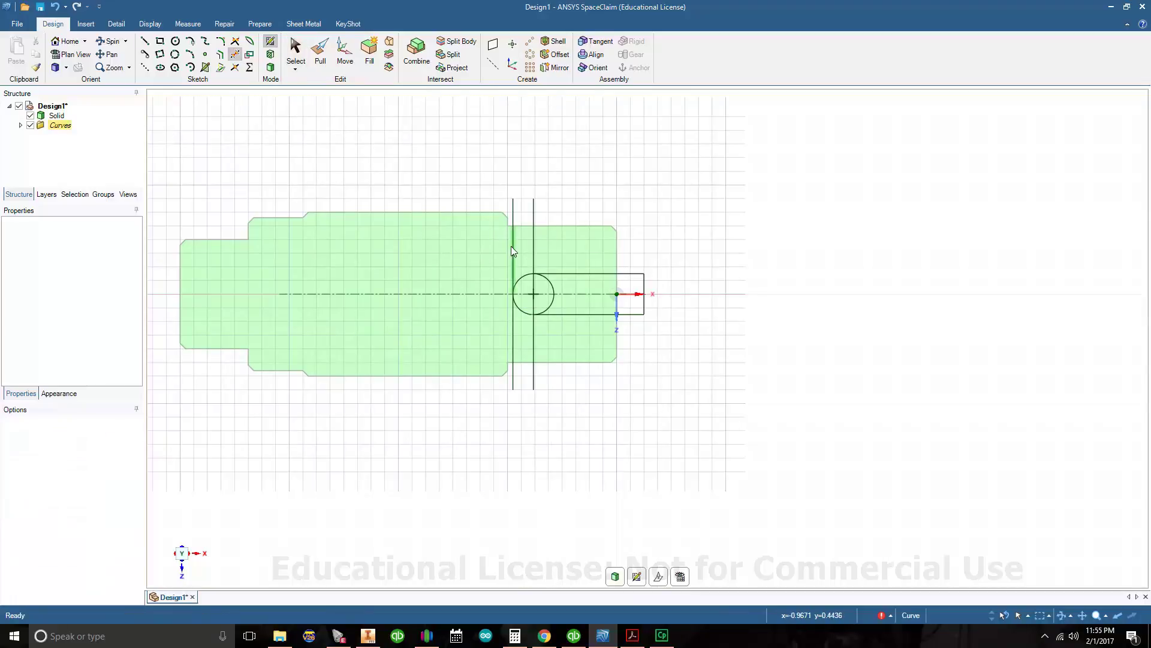
pyautogui.click(513, 213)
pyautogui.click(532, 208)
pyautogui.click(533, 244)
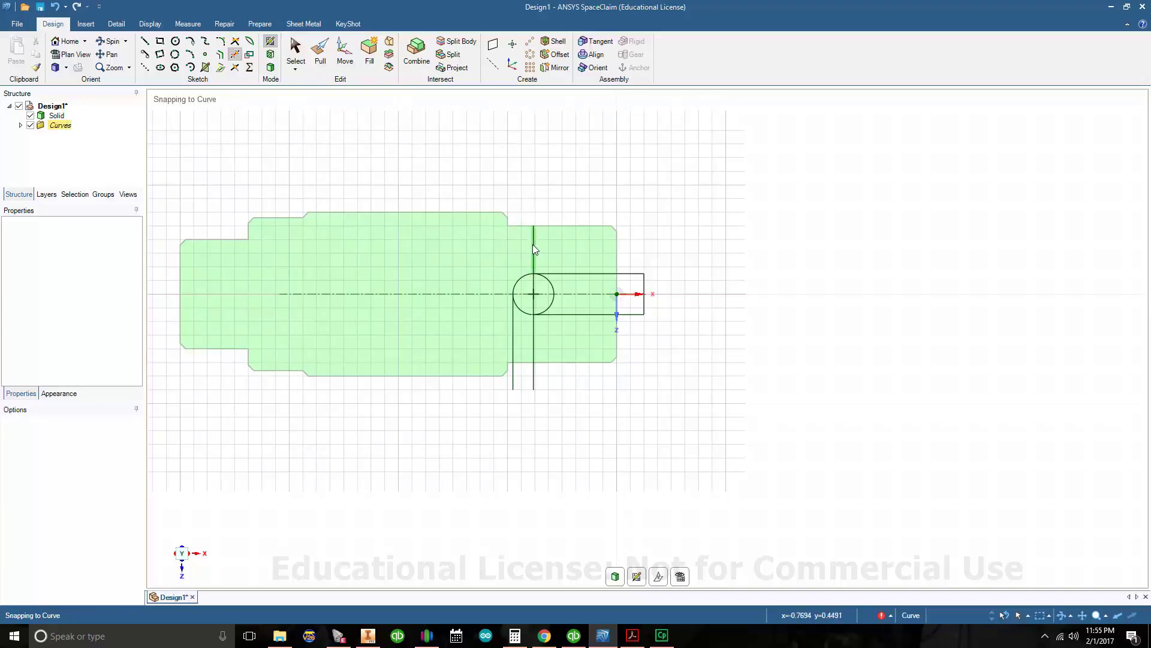
pyautogui.click(511, 319)
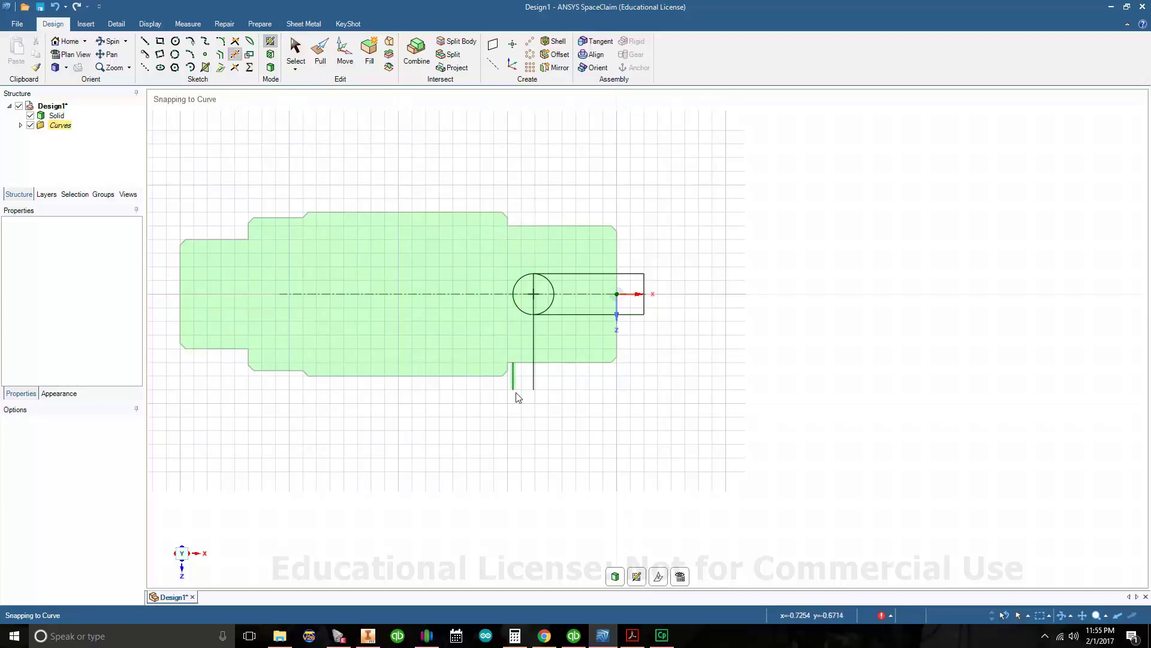
pyautogui.click(513, 383)
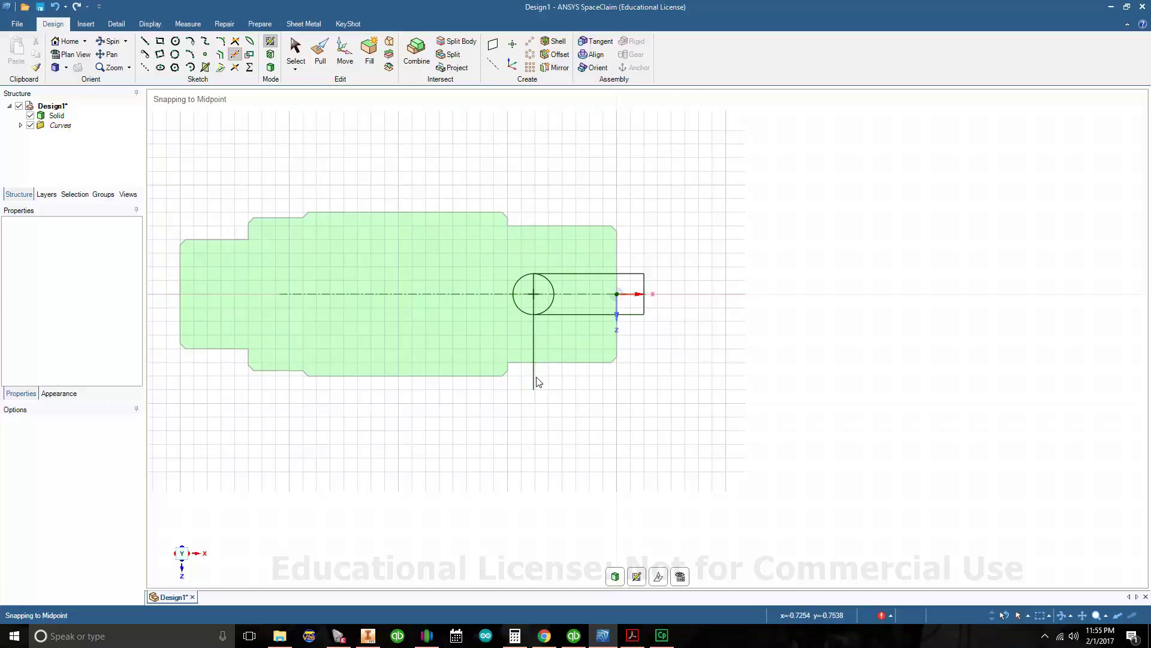
pyautogui.click(535, 378)
pyautogui.click(533, 330)
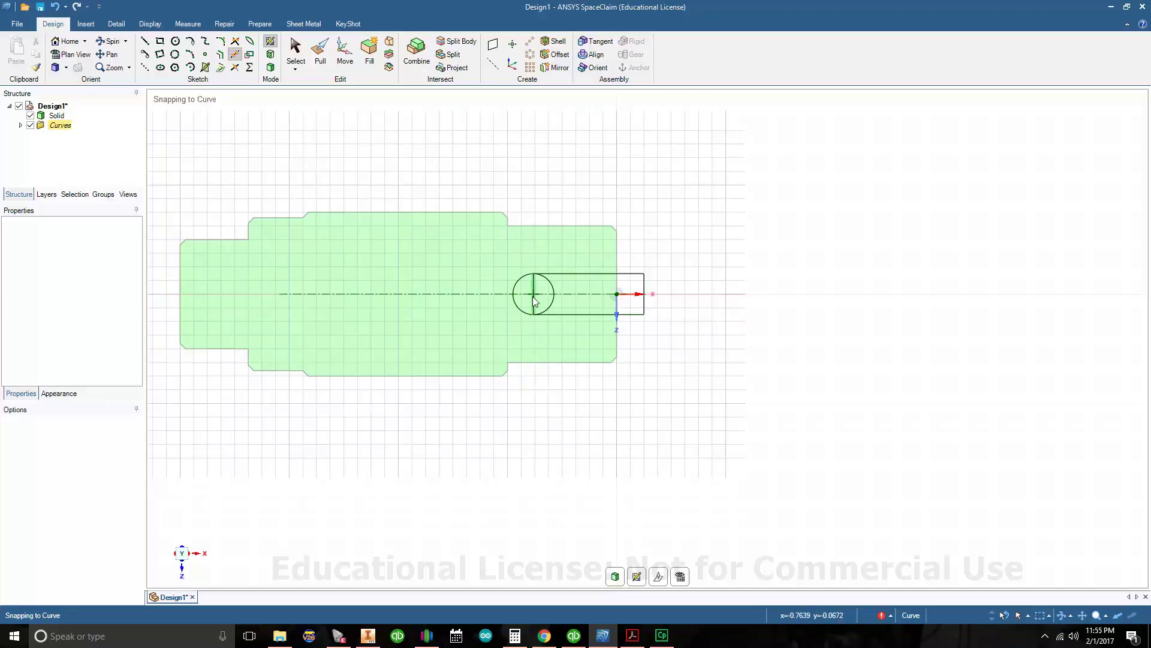
pyautogui.click(534, 286)
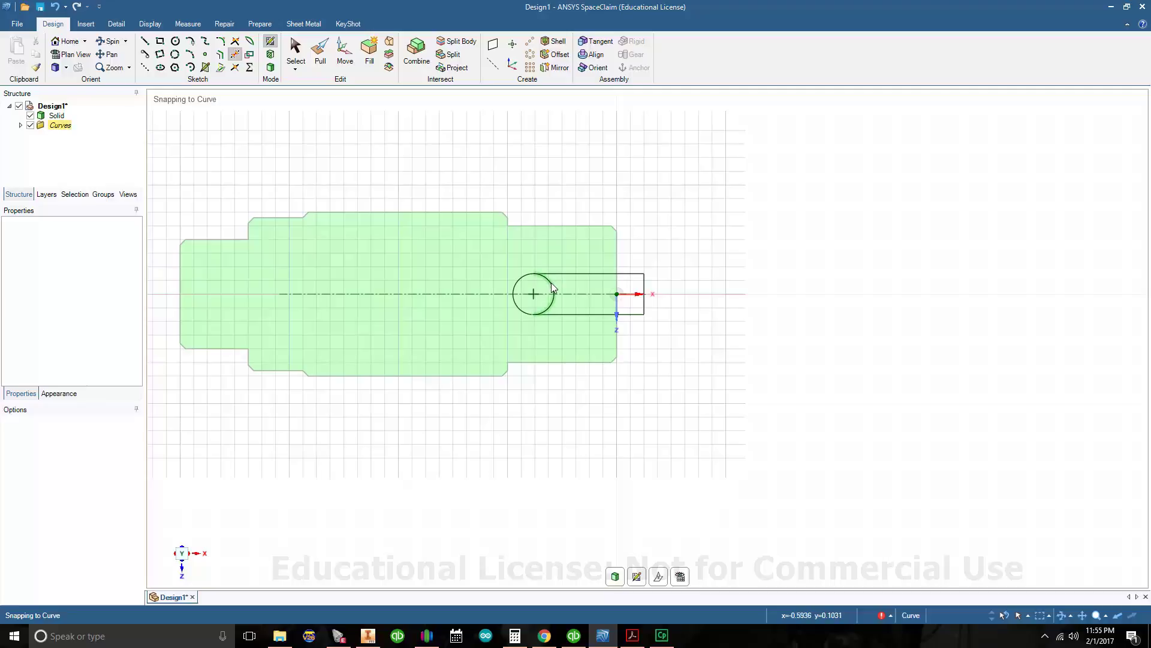
pyautogui.click(549, 282)
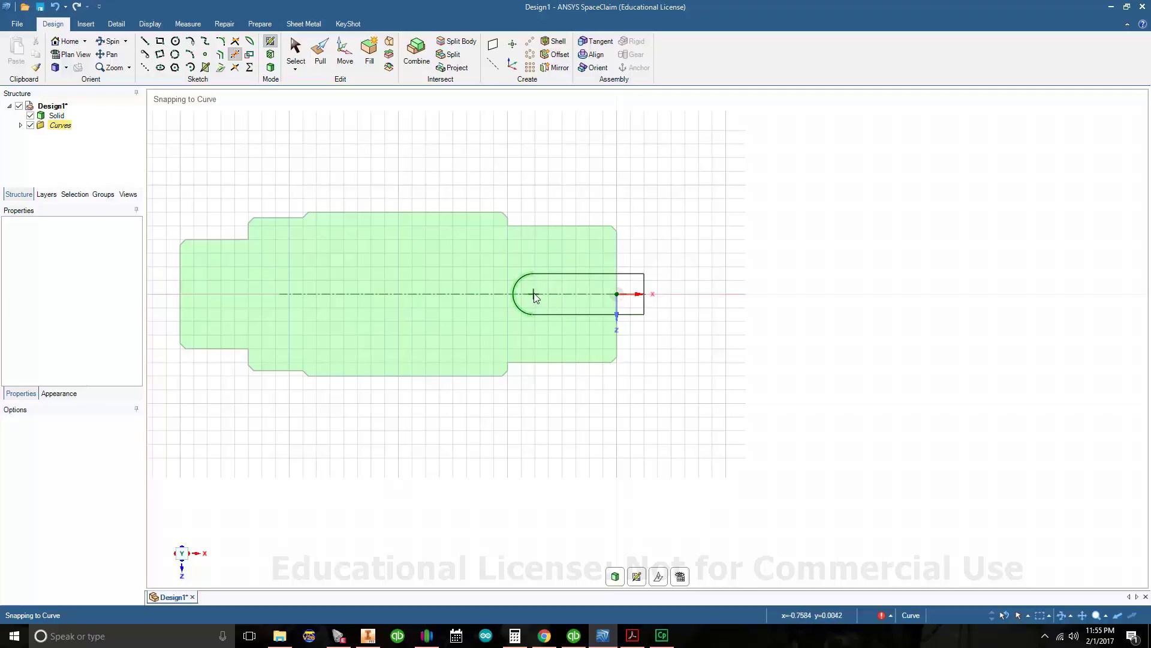
# - Pull the slot profile upward as a cut through the 1.25 in diameter end of the shaft
pyautogui.moveTo(587, 448)
pyautogui.mouseDown(button='middle')
pyautogui.moveTo(591, 337)
pyautogui.moveTo(642, 364)
pyautogui.moveTo(689, 288)
pyautogui.moveTo(658, 278)
pyautogui.moveTo(604, 300)
pyautogui.mouseUp(button='middle')
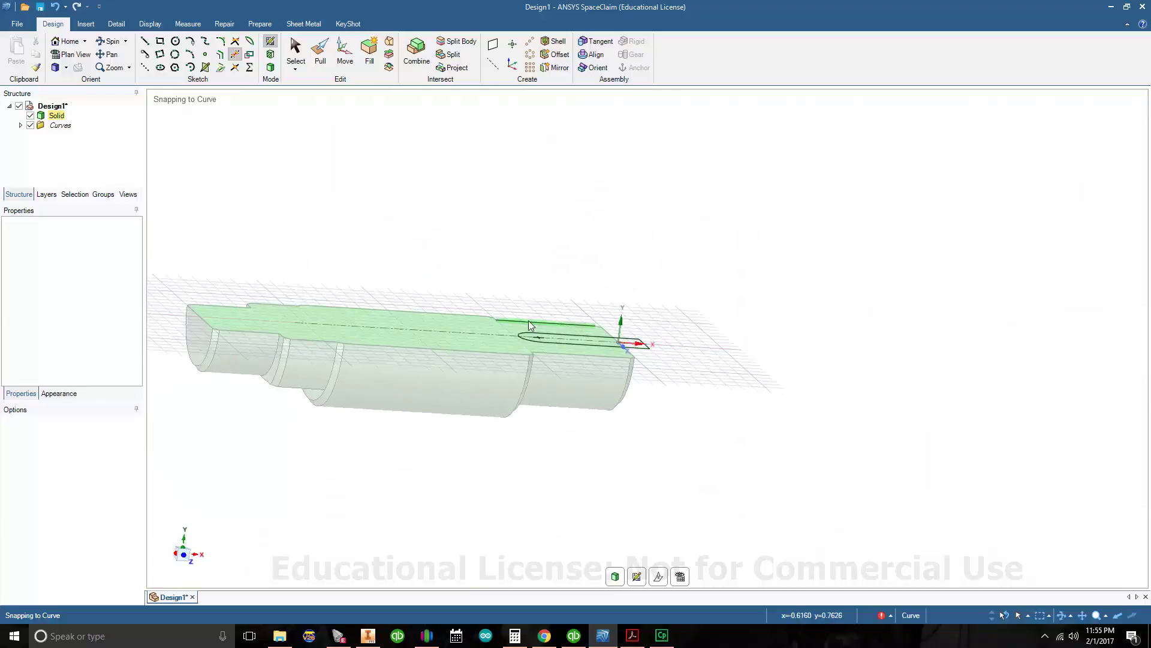
pyautogui.moveTo(523, 322); pyautogui.dragTo(400, 328, button='middle')
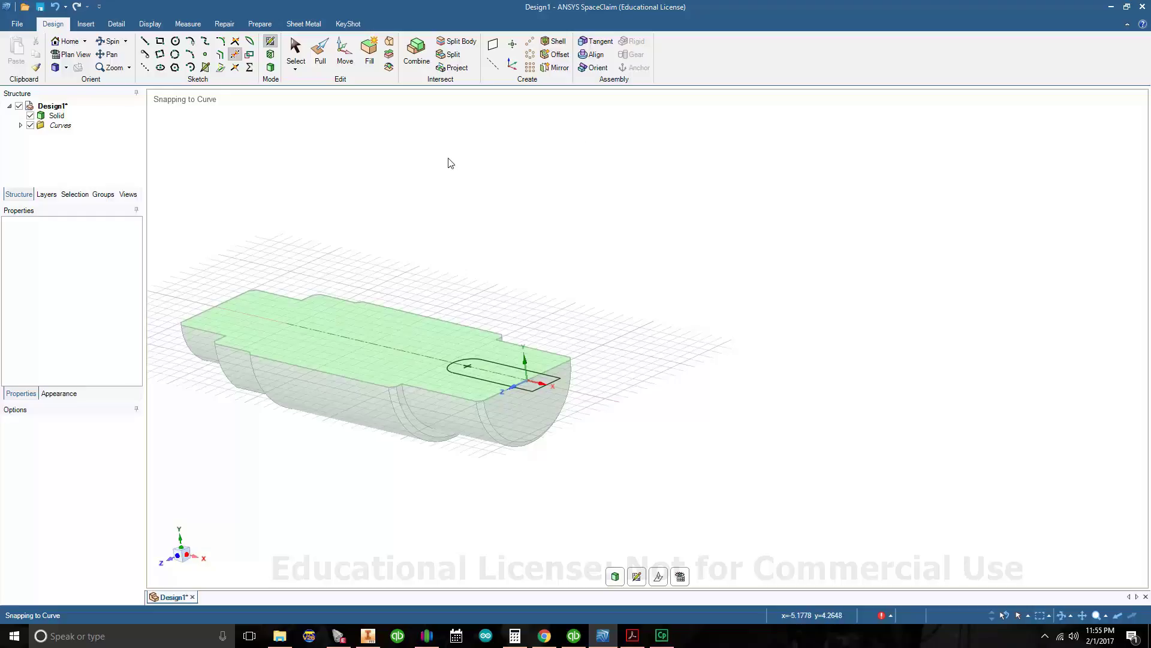
pyautogui.click(321, 52)
pyautogui.click(546, 348)
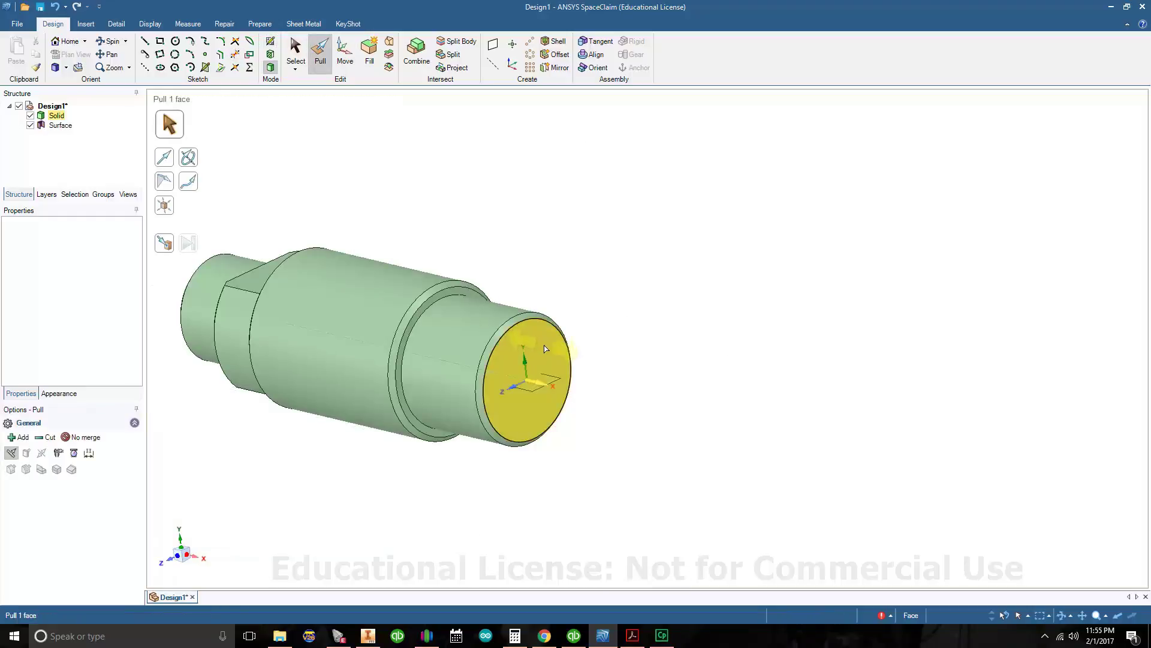
pyautogui.moveTo(544, 346); pyautogui.dragTo(596, 403, button='middle')
pyautogui.click(548, 386)
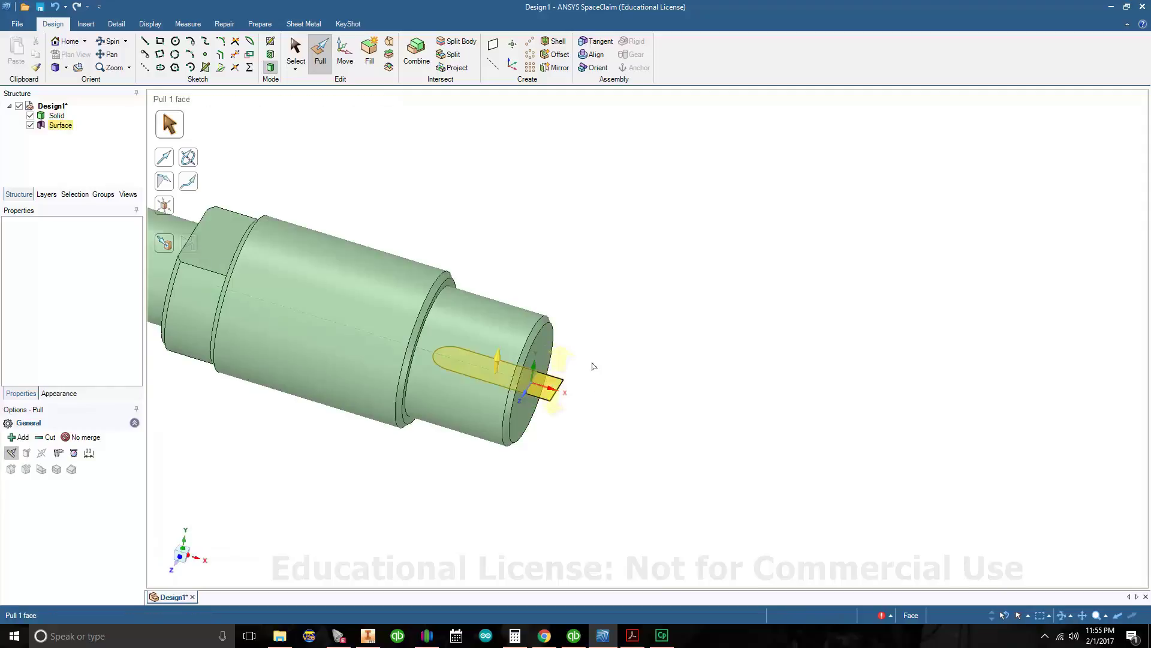
pyautogui.click(545, 385)
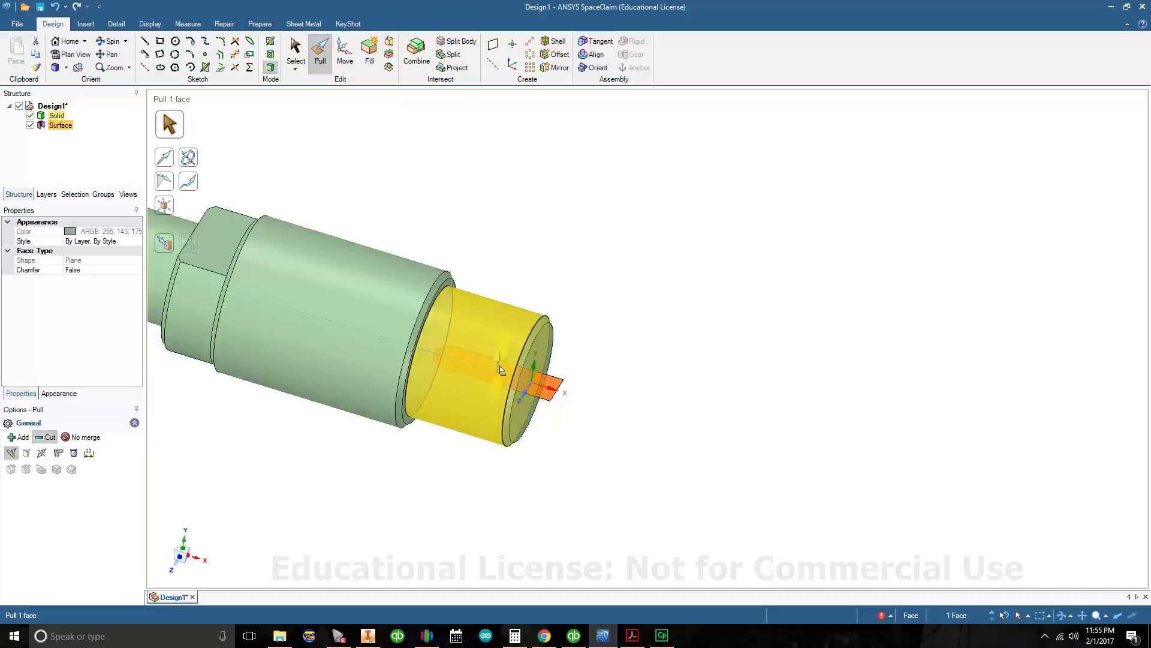
pyautogui.moveTo(498, 323); pyautogui.dragTo(503, 237)
pyautogui.moveTo(542, 273); pyautogui.dragTo(406, 284, button='middle')
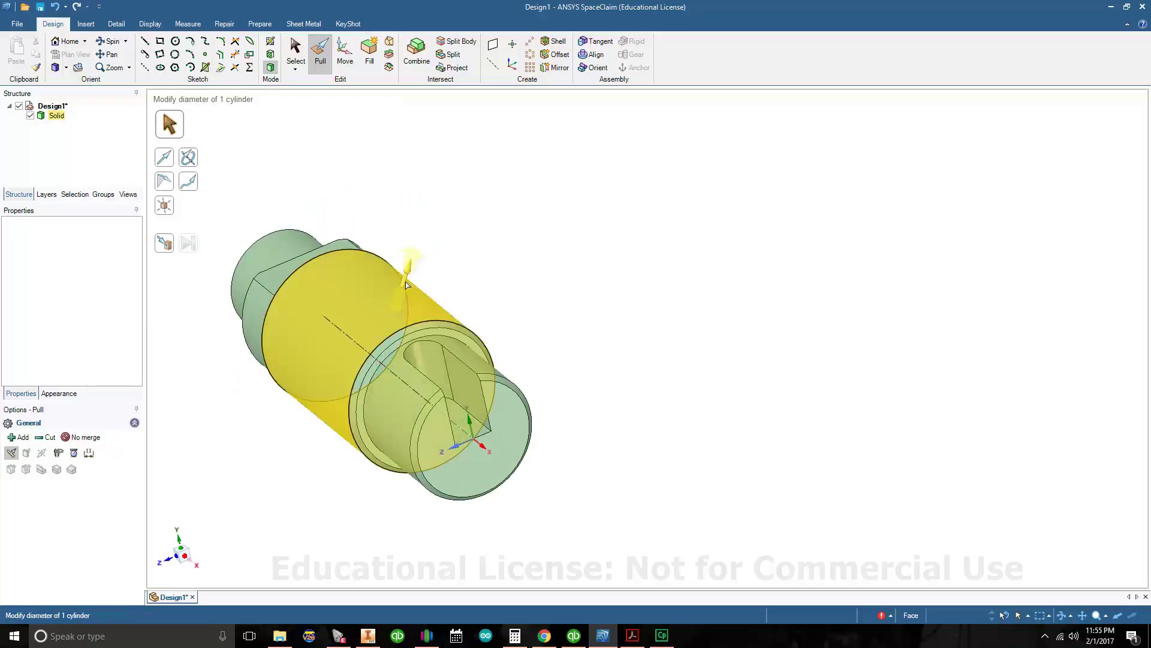
# - Check the keyway depth in the PDF drawing and pull the keyway's flat floor up from the shaft axis by .625-.1875 in
pyautogui.click(633, 636)
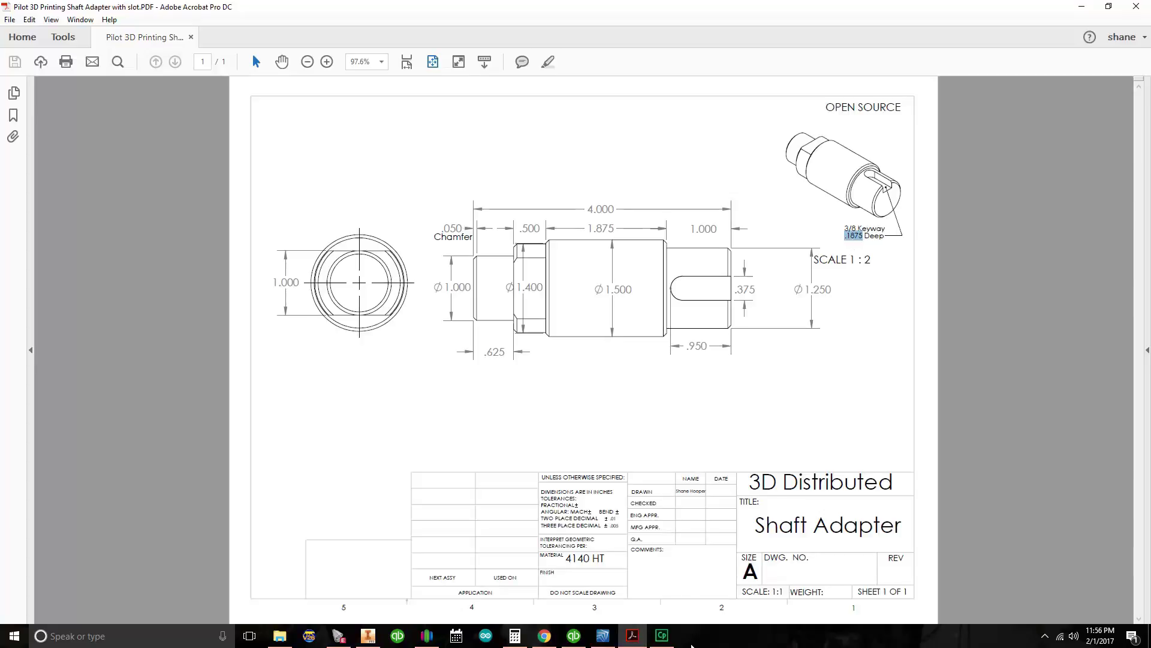
pyautogui.click(601, 638)
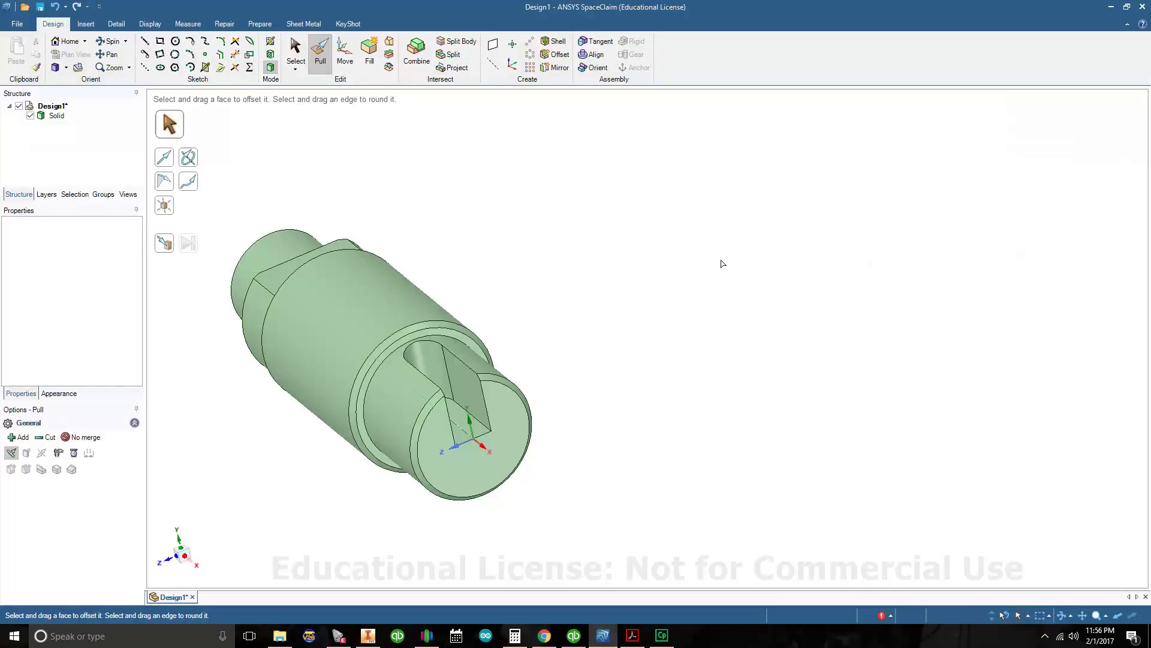
pyautogui.moveTo(545, 294); pyautogui.dragTo(512, 300, button='middle')
pyautogui.click(414, 391)
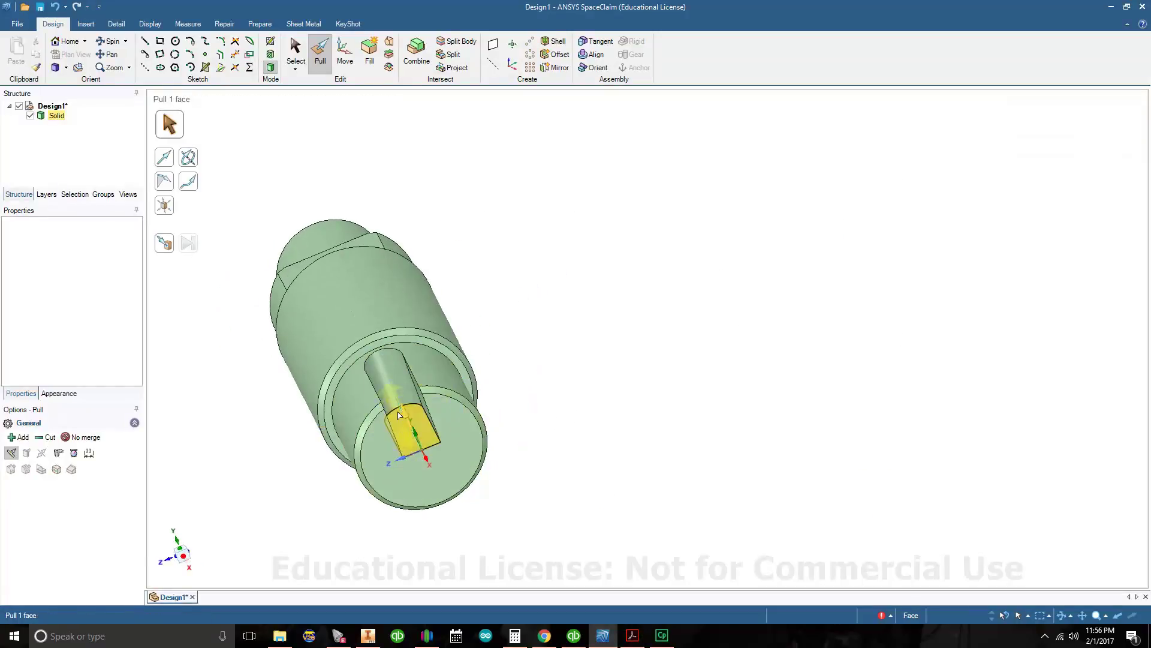
pyautogui.click(407, 423)
pyautogui.moveTo(408, 422)
pyautogui.mouseDown()
pyautogui.moveTo(400, 370)
pyautogui.moveTo(414, 423)
pyautogui.mouseUp()
pyautogui.click(420, 421)
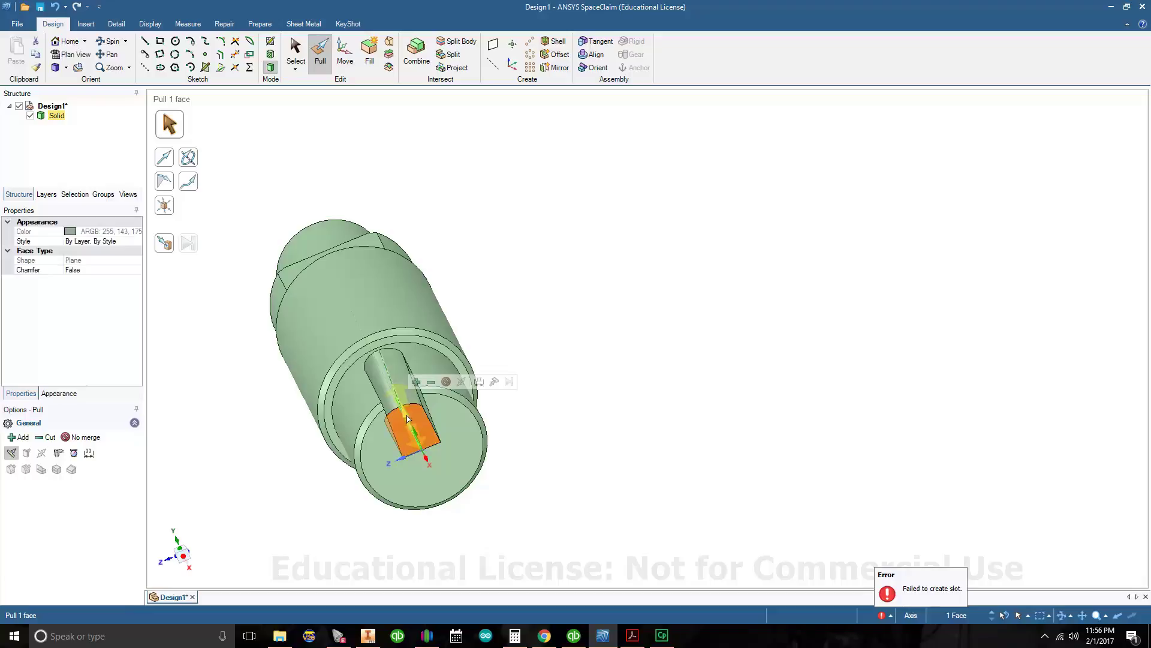
pyautogui.moveTo(420, 421)
pyautogui.mouseDown()
pyautogui.moveTo(399, 388)
pyautogui.moveTo(406, 436)
pyautogui.mouseUp()
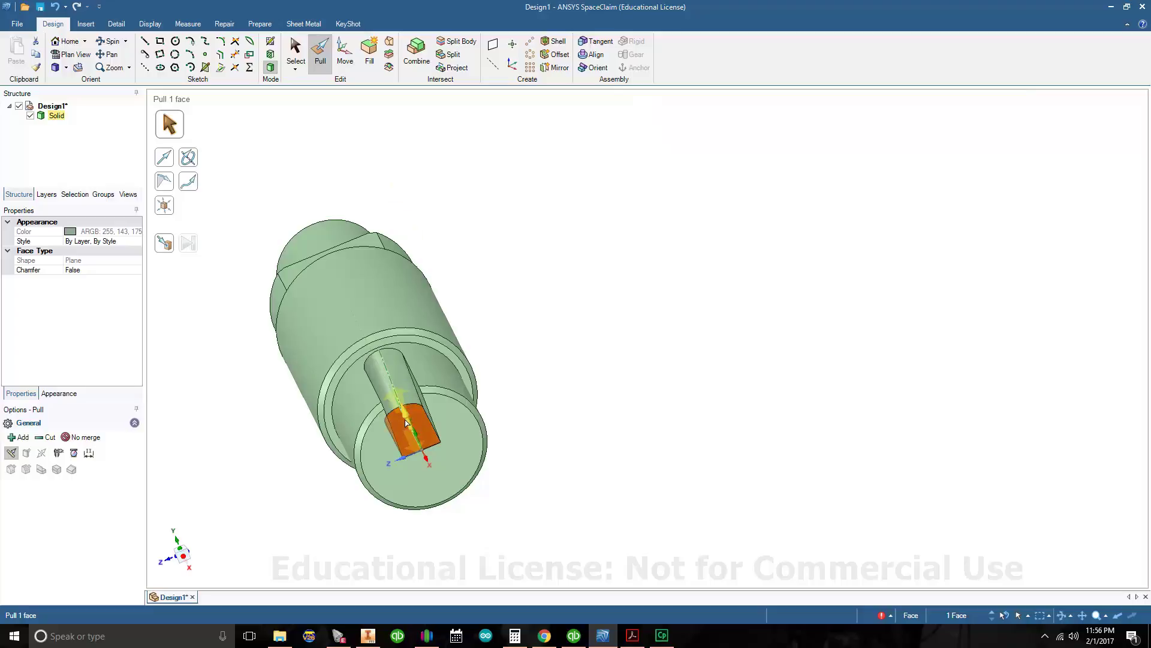
pyautogui.moveTo(407, 421); pyautogui.dragTo(402, 379)
pyautogui.write('.625-.18')
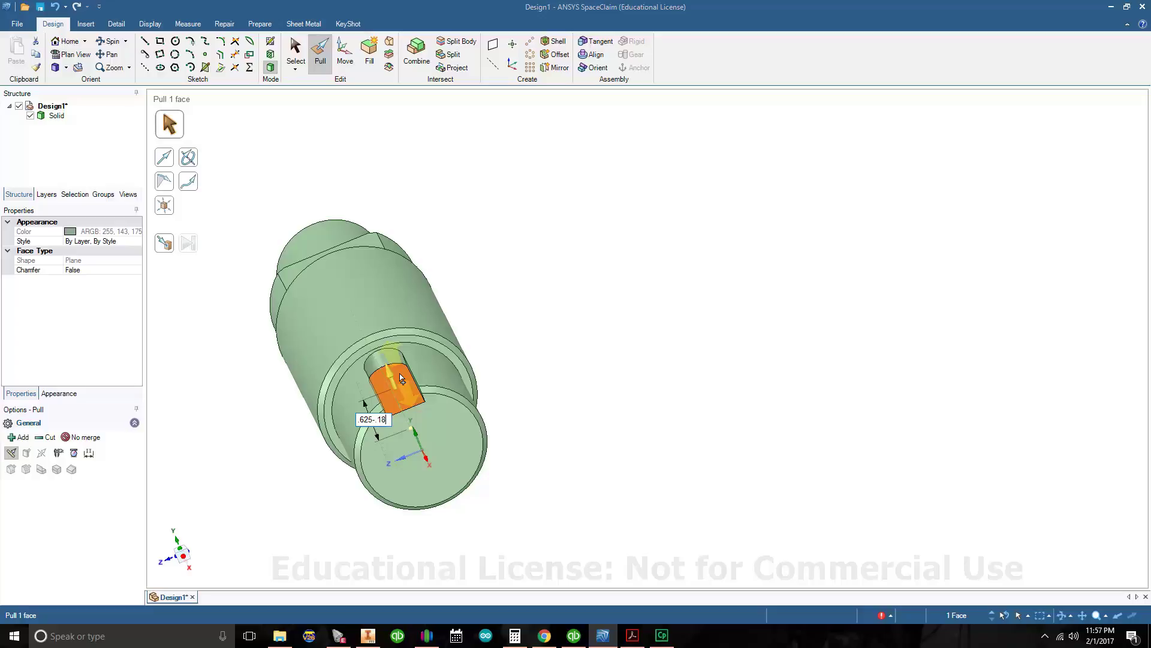
pyautogui.write('75')
pyautogui.press('Return')
pyautogui.click(622, 354)
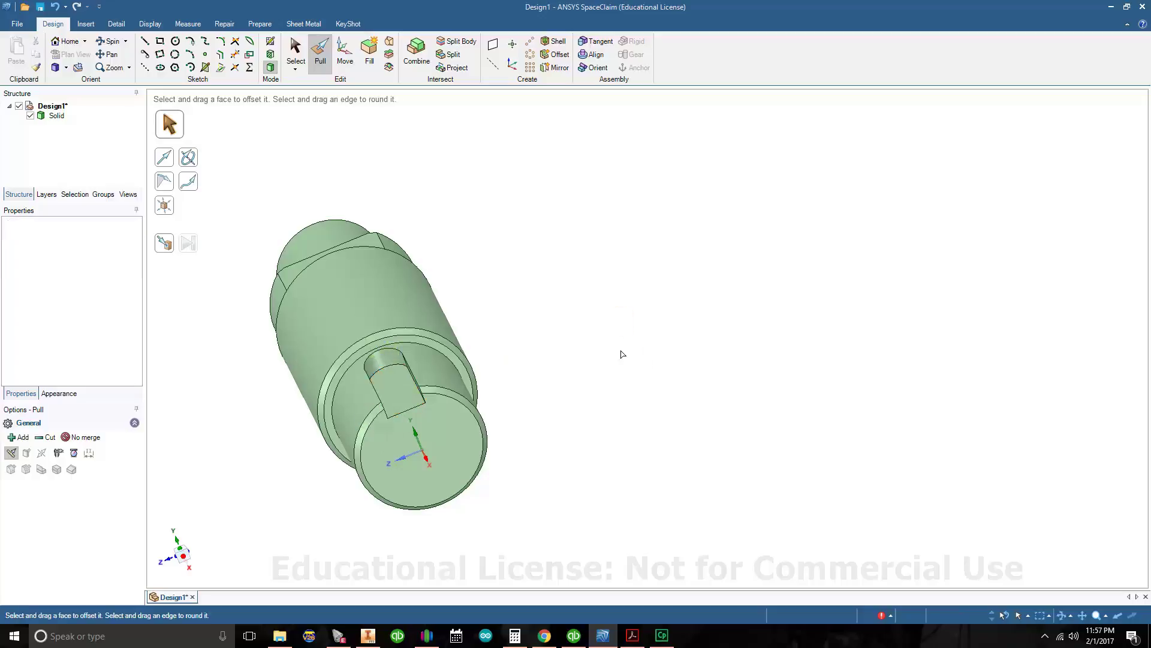
# - Compare the finished shaft and its keyway with the PDF drawing, ending back in the model with the Select tool
pyautogui.moveTo(552, 409)
pyautogui.mouseDown(button='middle')
pyautogui.moveTo(640, 329)
pyautogui.moveTo(759, 333)
pyautogui.moveTo(517, 427)
pyautogui.moveTo(664, 339)
pyautogui.moveTo(699, 429)
pyautogui.moveTo(763, 368)
pyautogui.moveTo(784, 406)
pyautogui.mouseUp(button='middle')
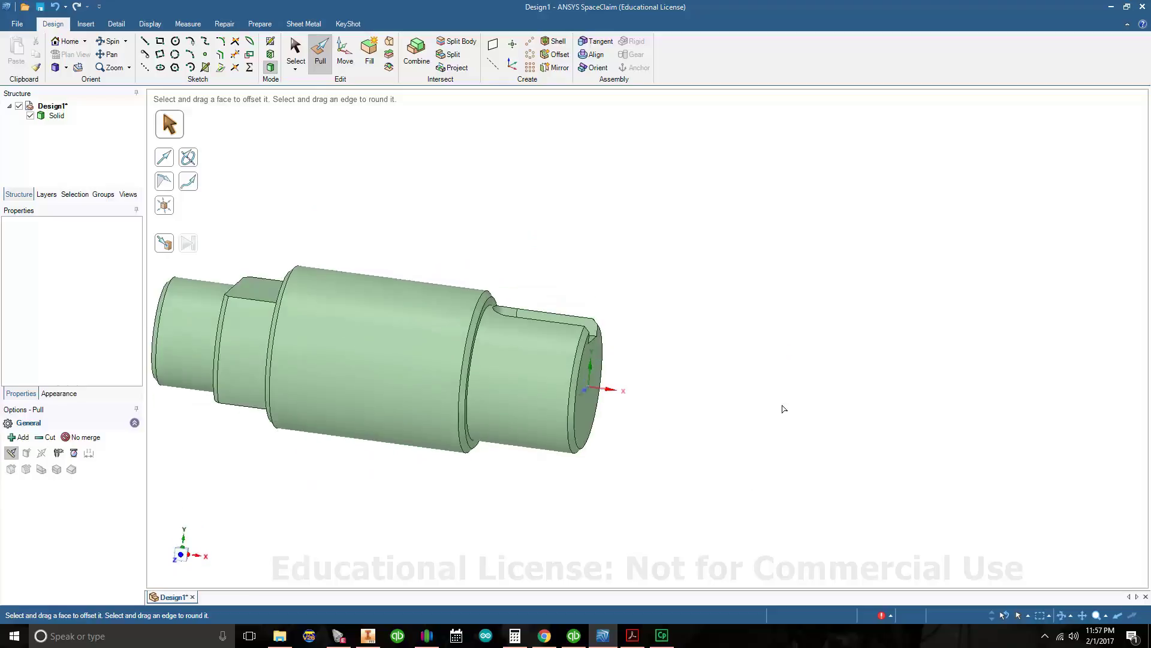
pyautogui.click(627, 638)
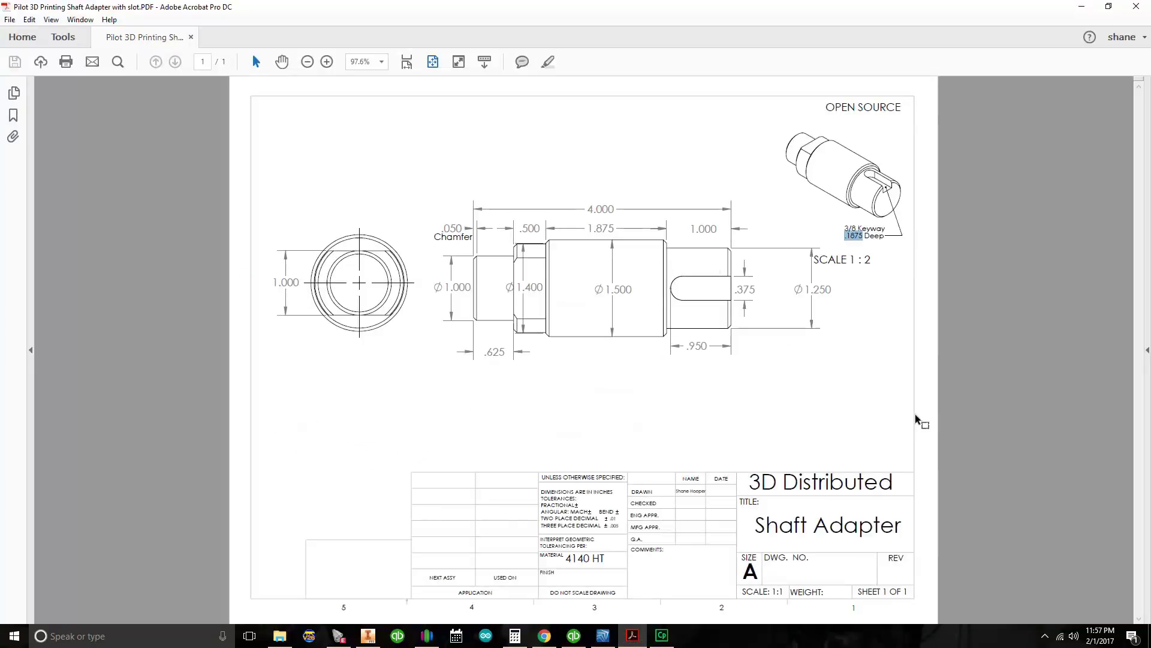
pyautogui.click(603, 636)
pyautogui.moveTo(459, 440); pyautogui.dragTo(381, 451, button='middle')
pyautogui.press('s')
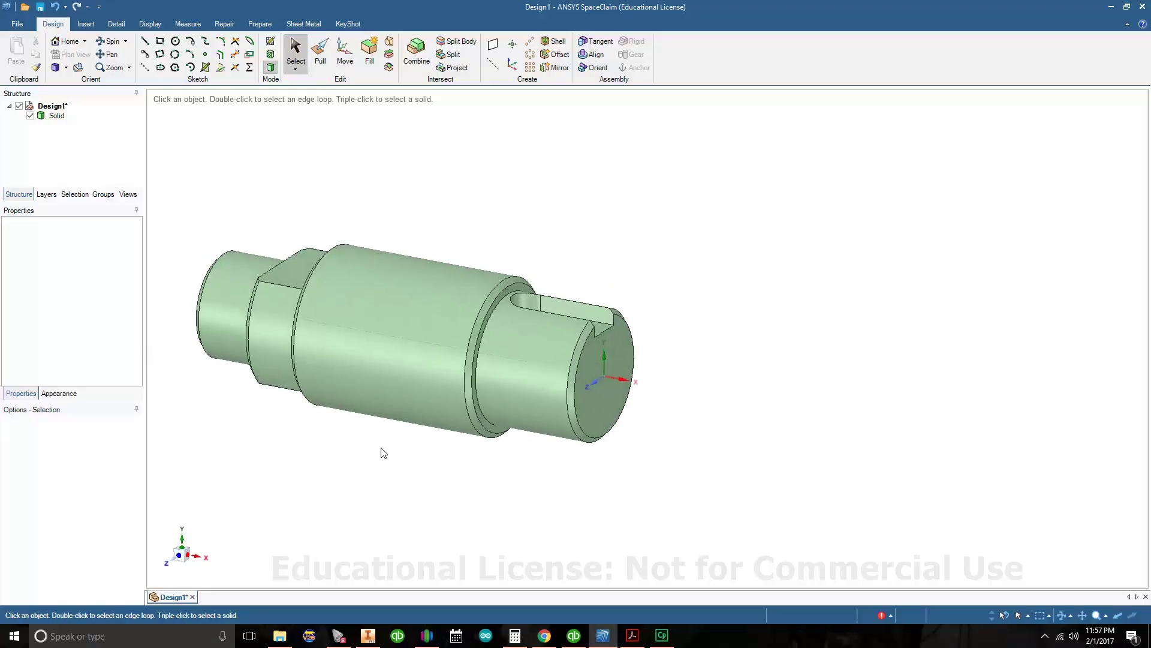